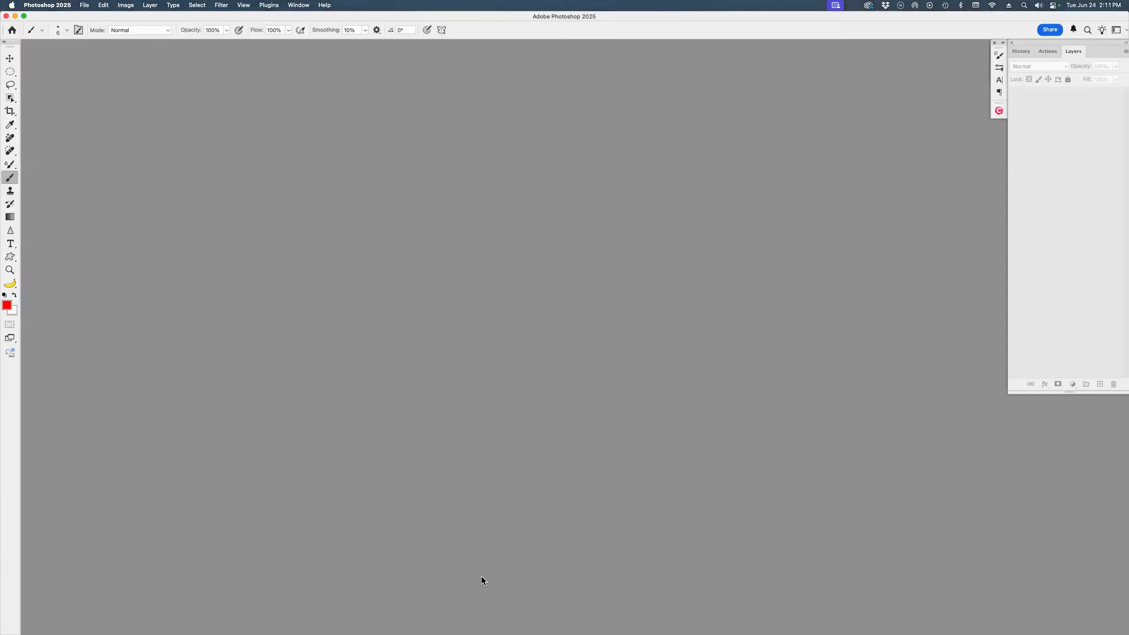
Switch to Adobe Bridge and open Beer_0011.NEF from the June 24 folder in Camera Raw.
key("super+Tab")
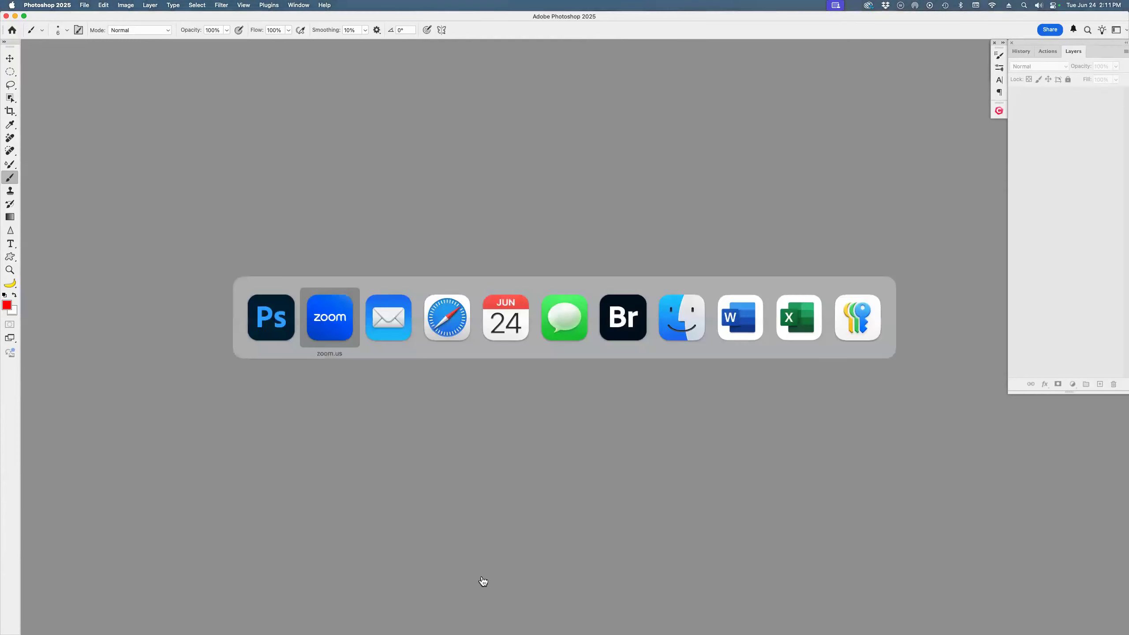
key("super+Tab")
key("super+Tab")
key("super+Tab")
key("super+Tab")
key("super+Tab")
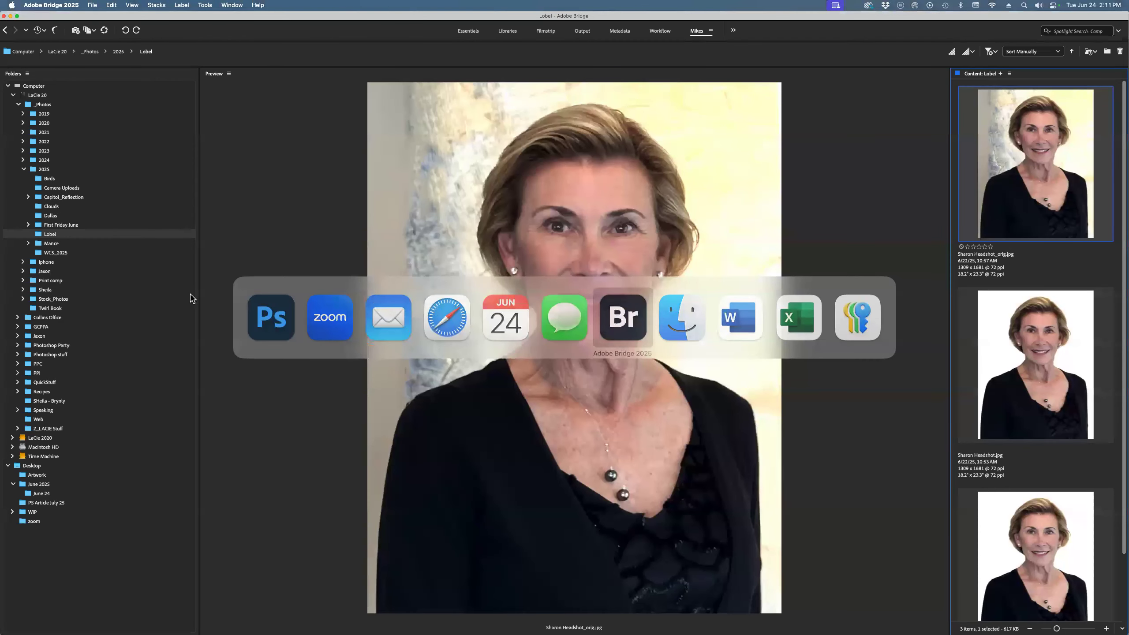
left_click(13, 95)
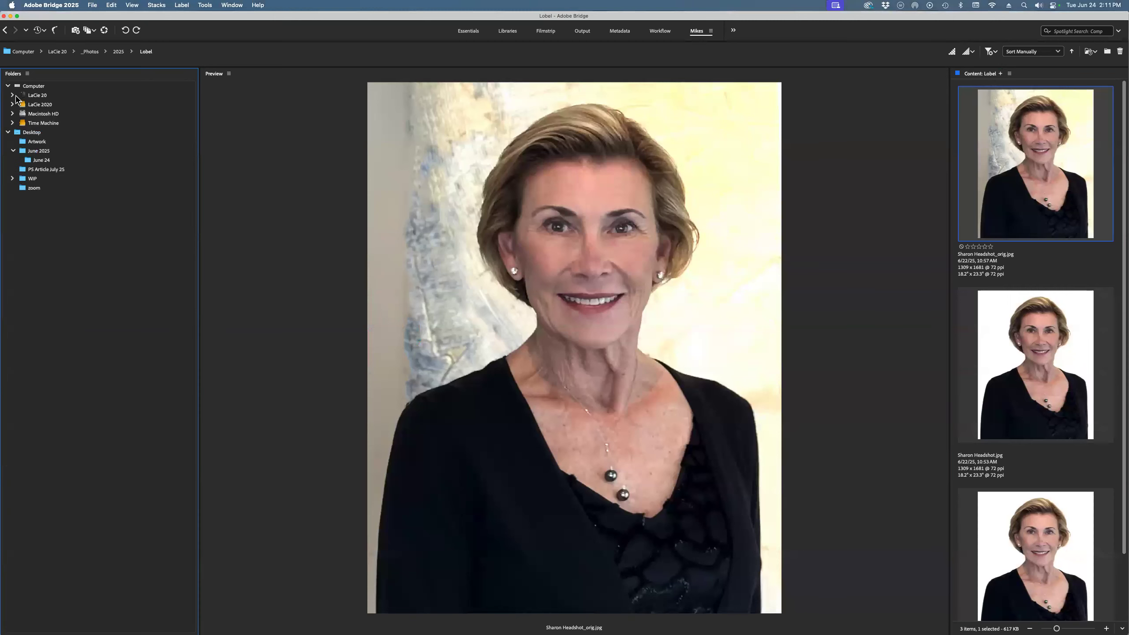
left_click(41, 160)
left_click(1020, 326)
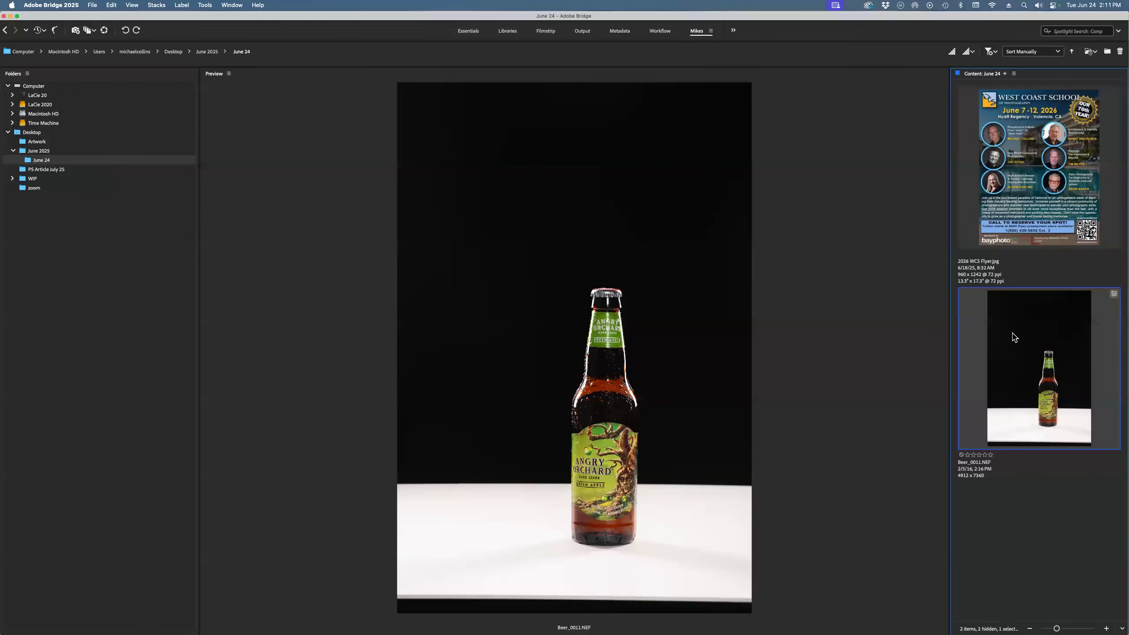
double_click(1015, 337)
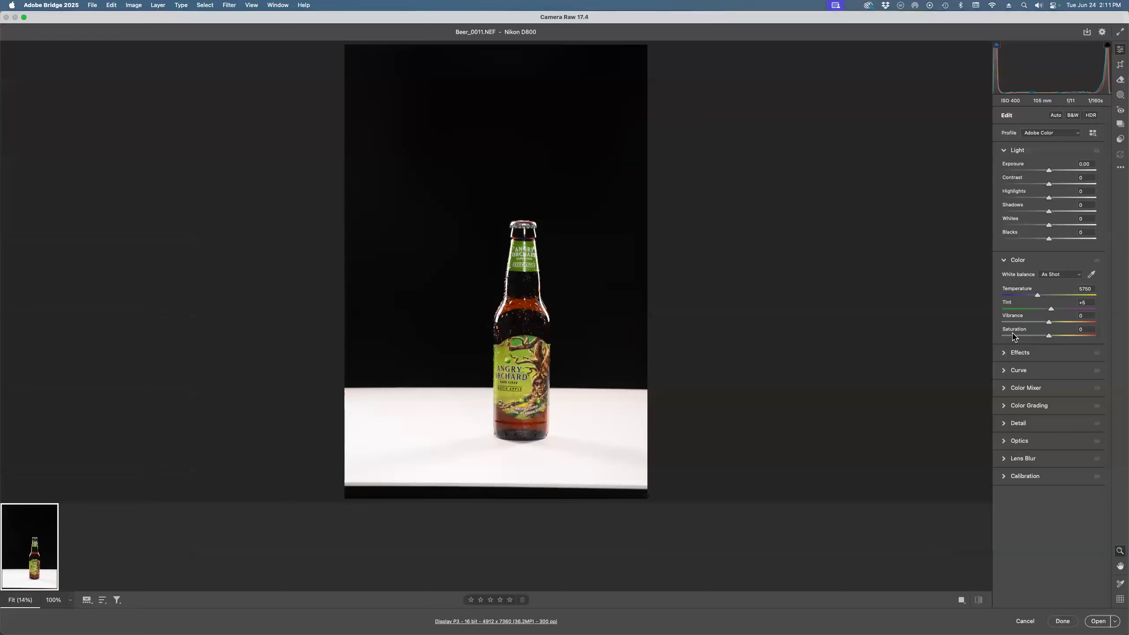
Apply the automatic tone and color adjustments to the raw bottle photo.
left_click_drag(525, 306, 643, 409)
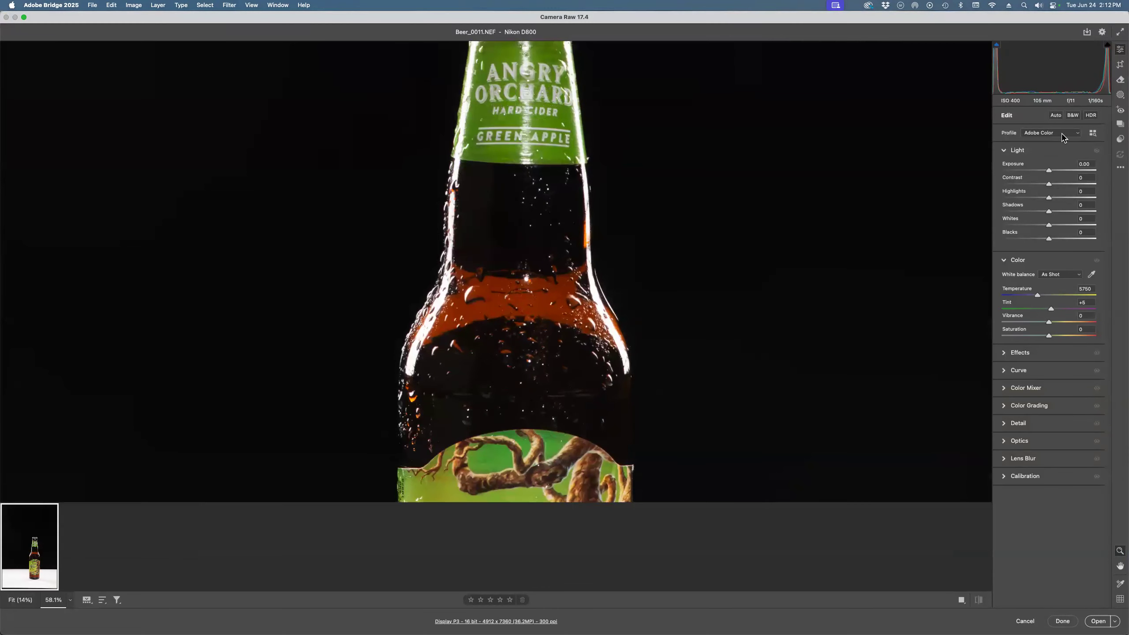
left_click(1056, 115)
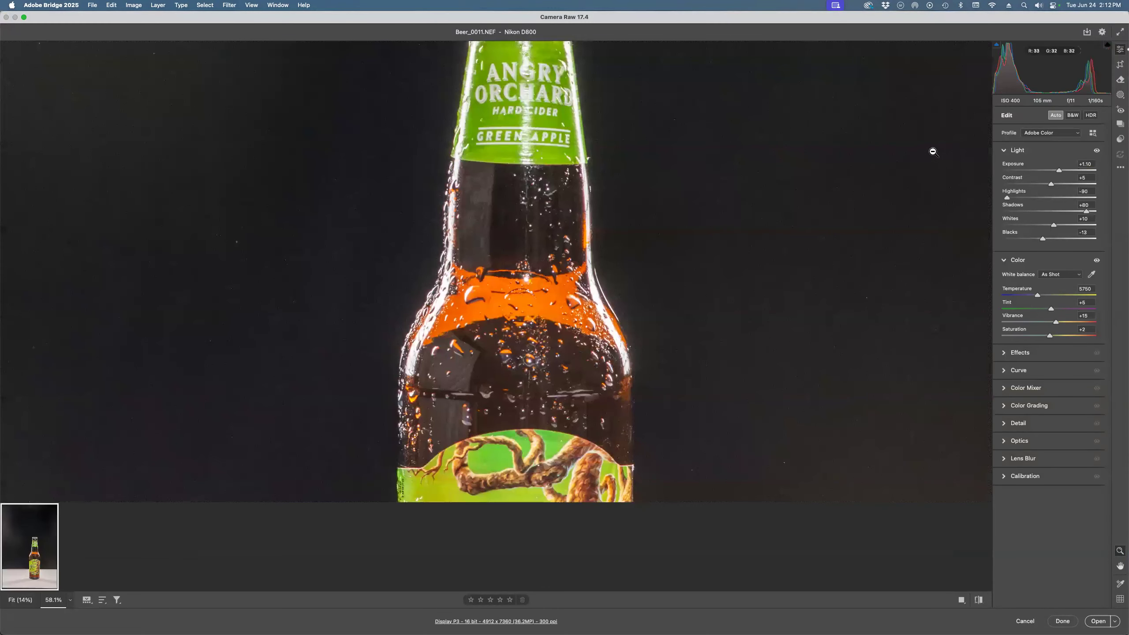
left_click(708, 260, "alt")
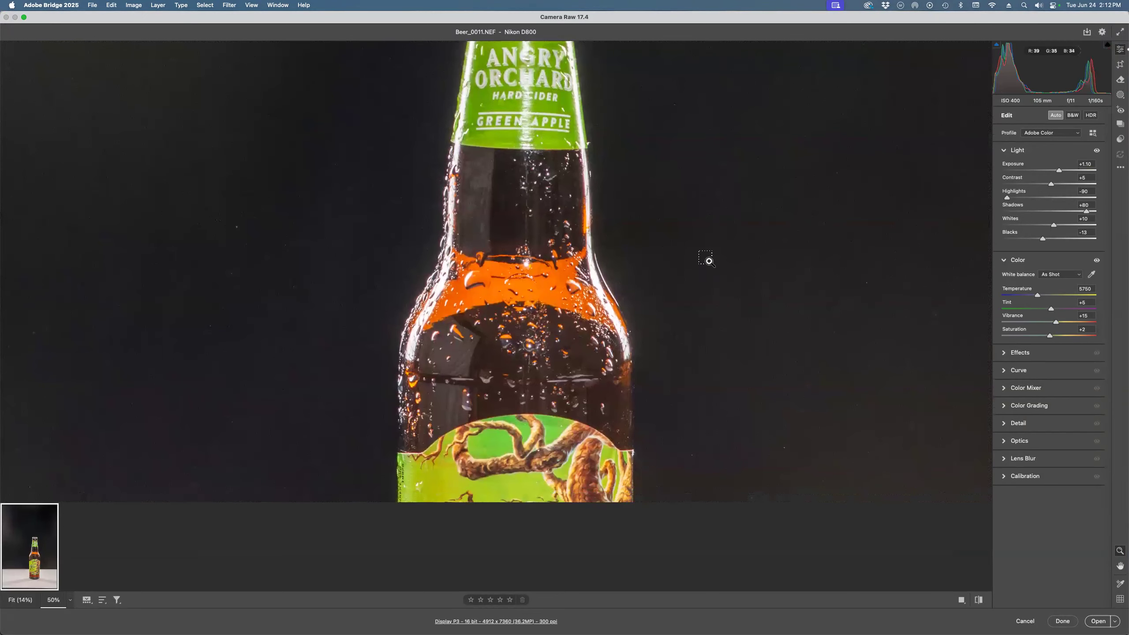
left_click(708, 261, "alt")
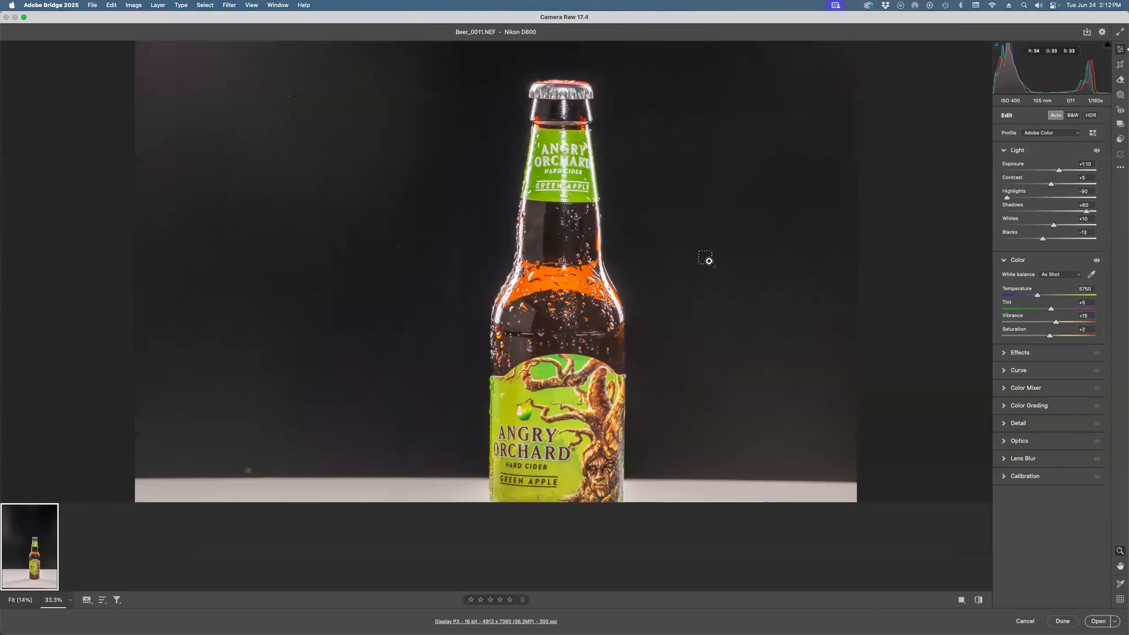
Open the adjusted raw bottle photo as a document in Photoshop.
left_click(1098, 622)
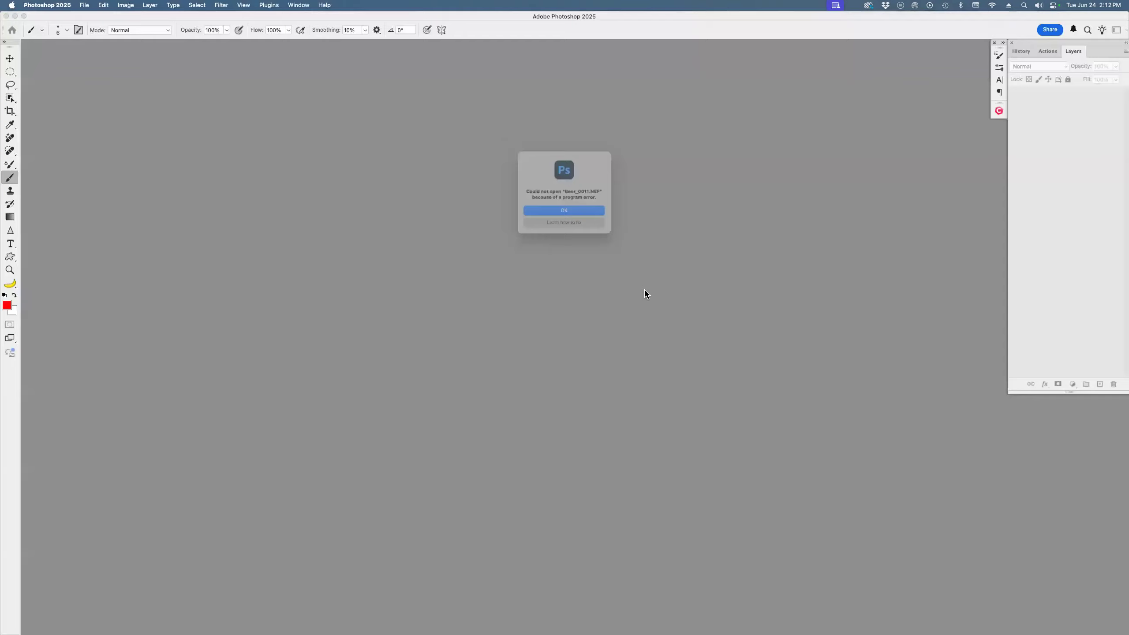
left_click(574, 216)
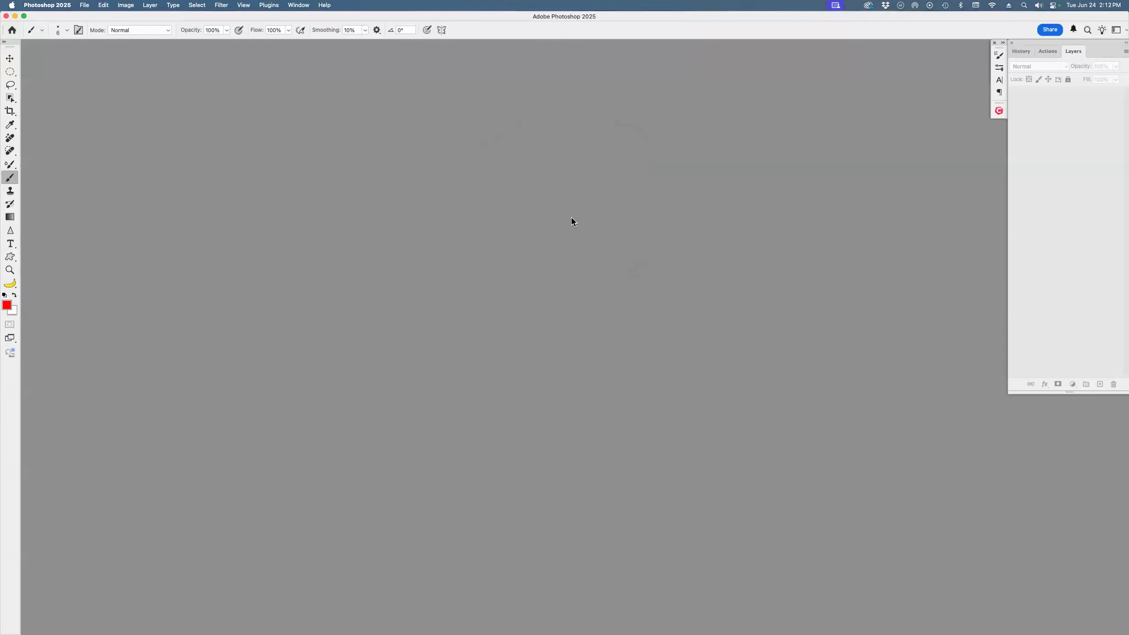
key("super+Tab")
key("super+Tab")
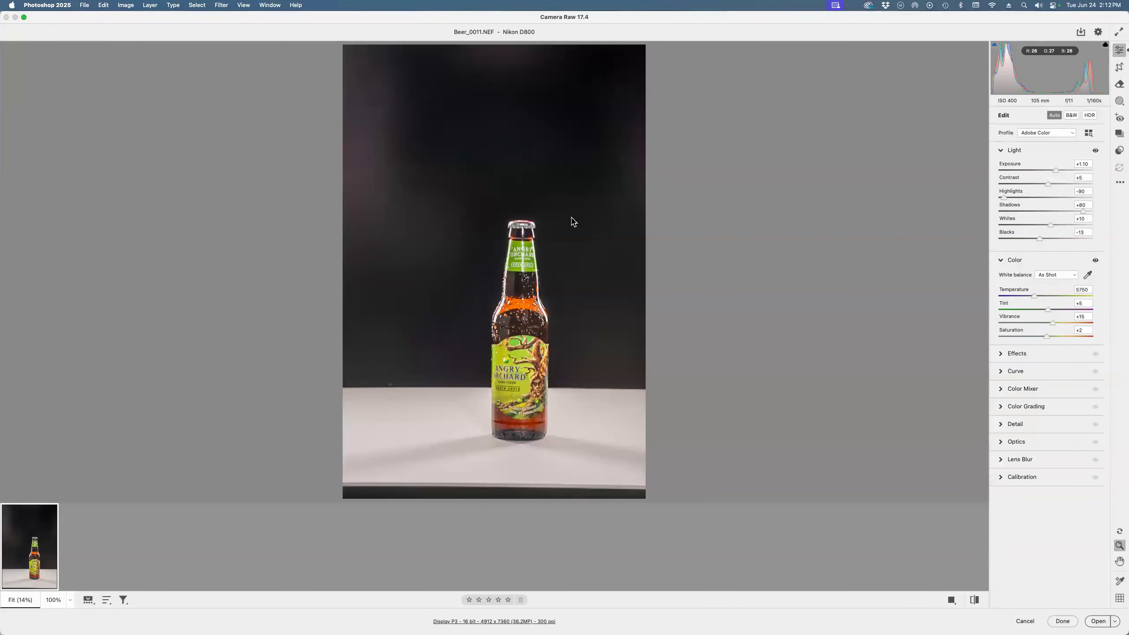
key("Return")
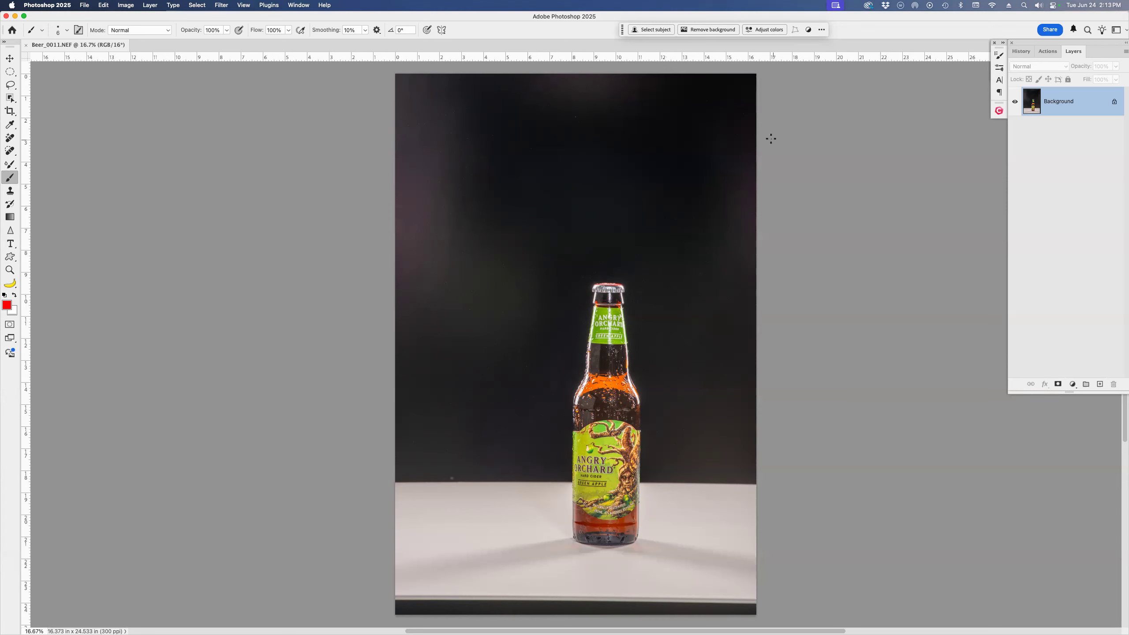
Remove the background around the bottle and add a layer filled with black beneath it.
left_click(706, 29)
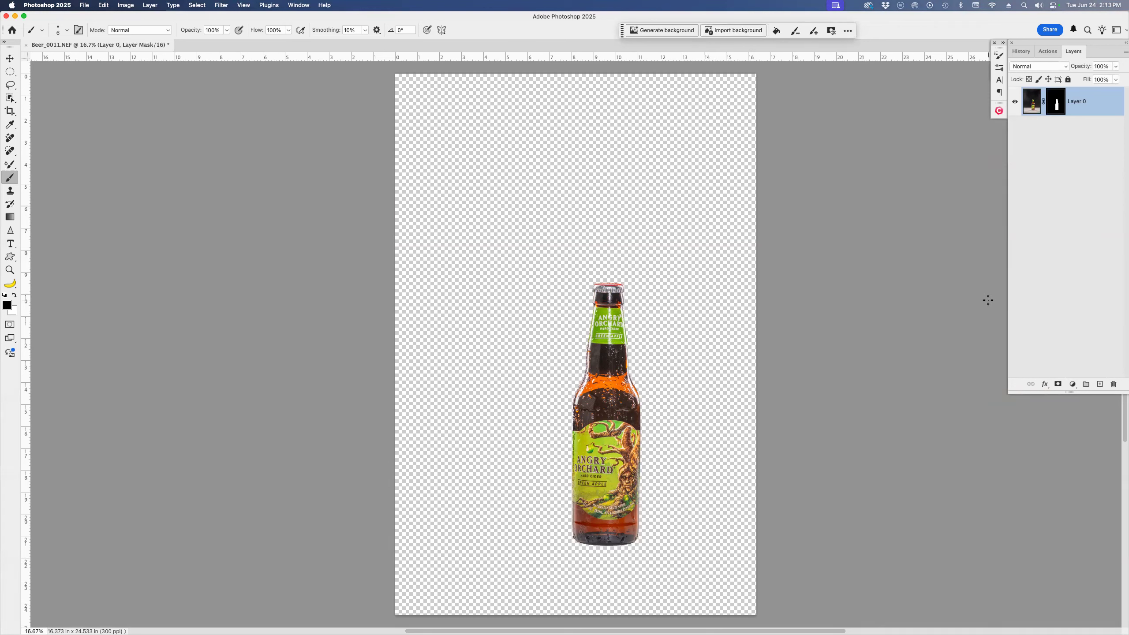
left_click(1100, 385, "super")
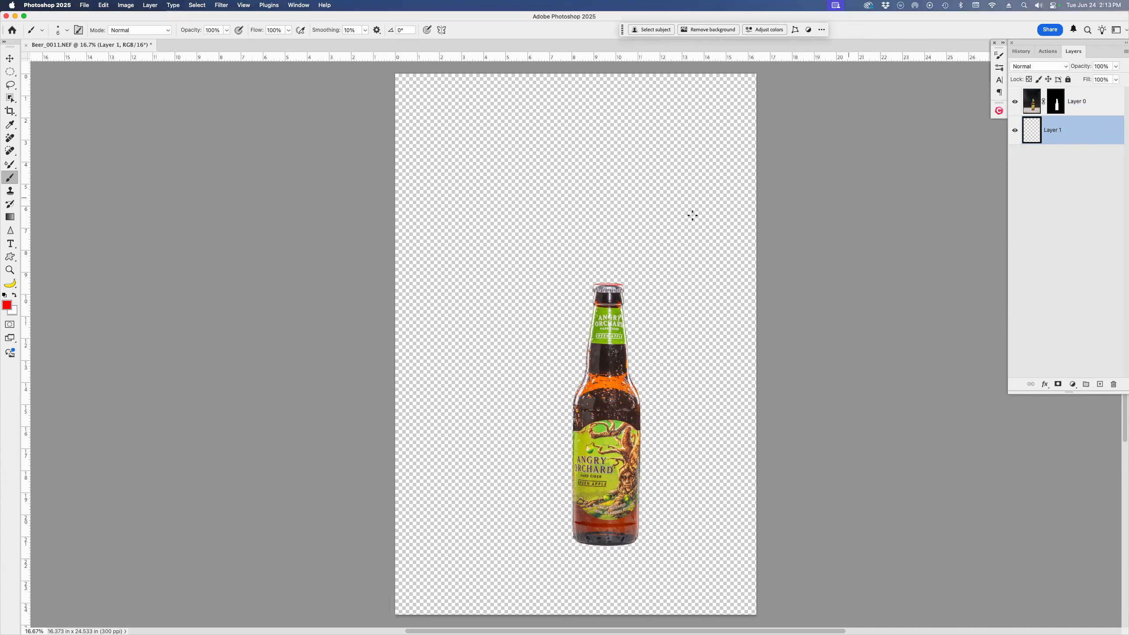
key("d")
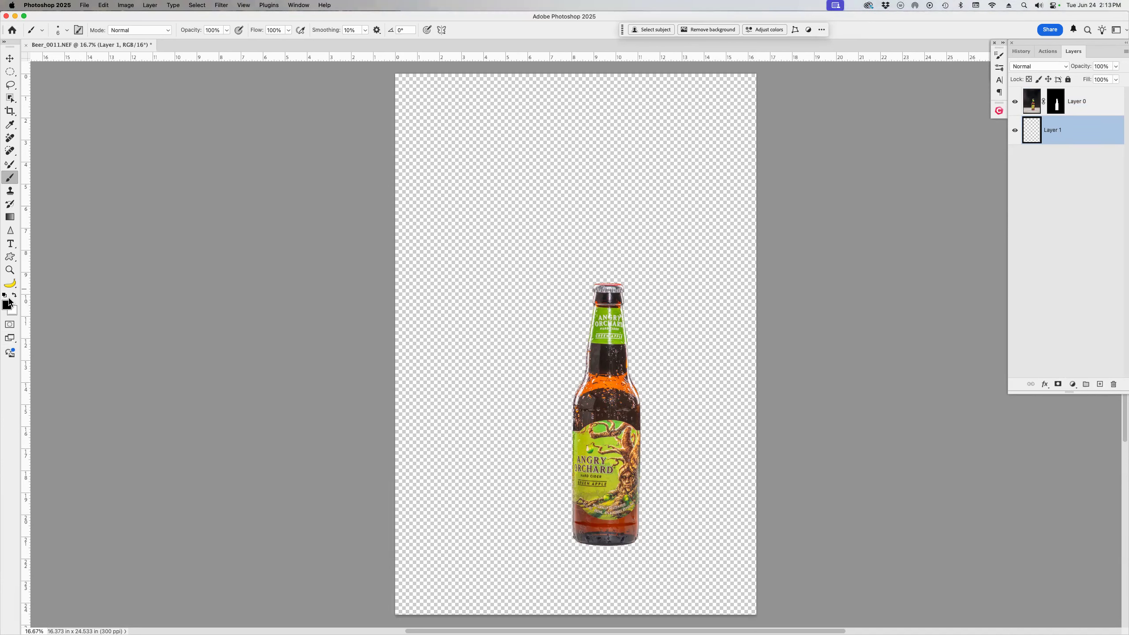
key("alt+BackSpace")
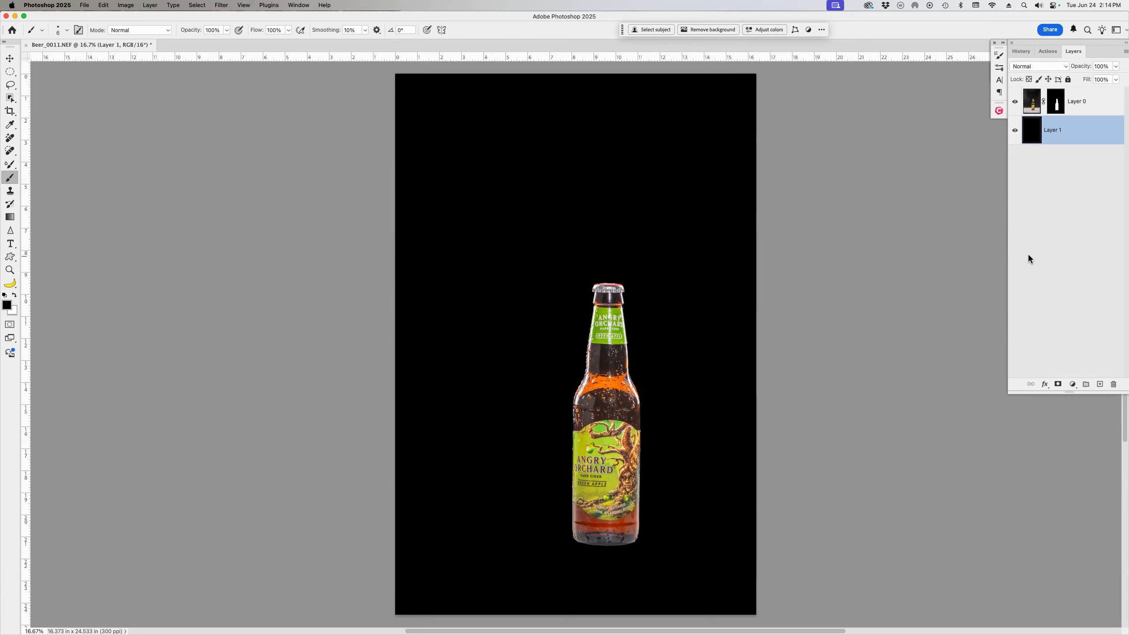
Add an empty layer above the black one, naming the black layer Backgorund and the empty layer Paint Samples.
left_click(1099, 384)
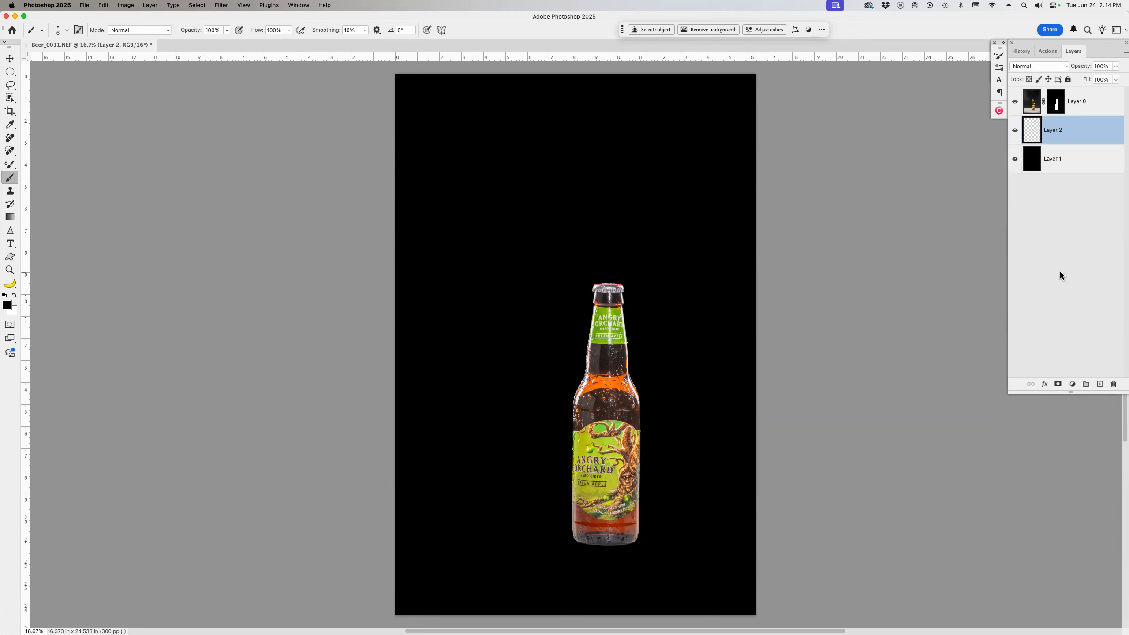
left_click(1056, 163)
double_click(1055, 161)
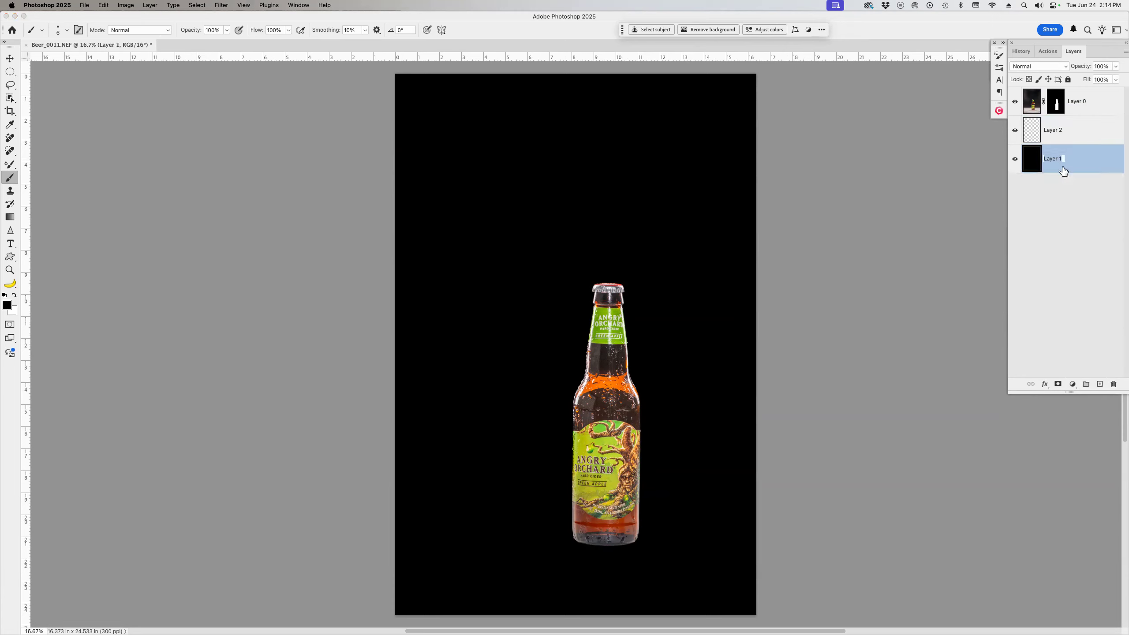
type("Backgorund")
key("Return")
double_click(1056, 134)
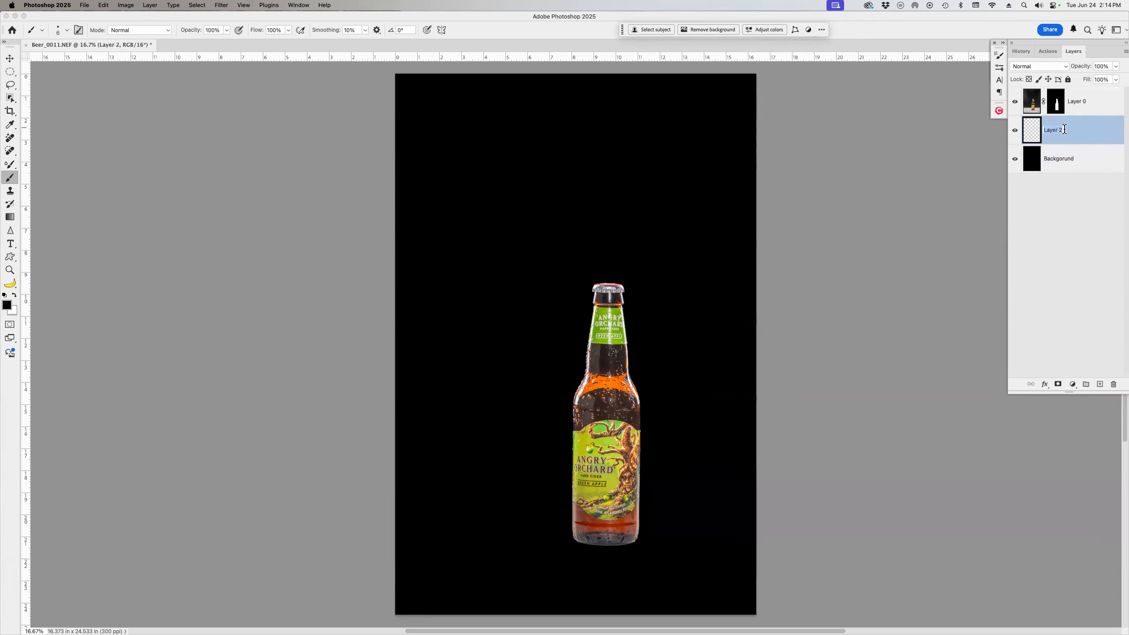
type("Paint Samples")
key("Return")
Sample the dark green of the apple on the bottle's label as the brush color.
key("z")
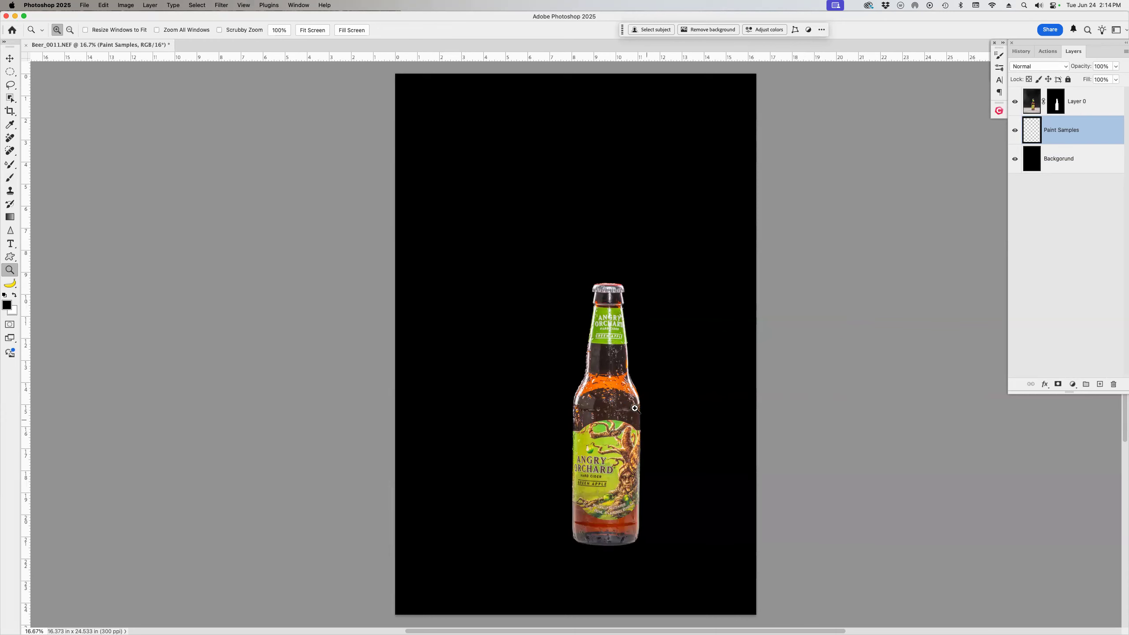
mouse_move(549, 396)
left_mouse_down()
mouse_move(684, 521)
mouse_move(709, 527)
left_mouse_up()
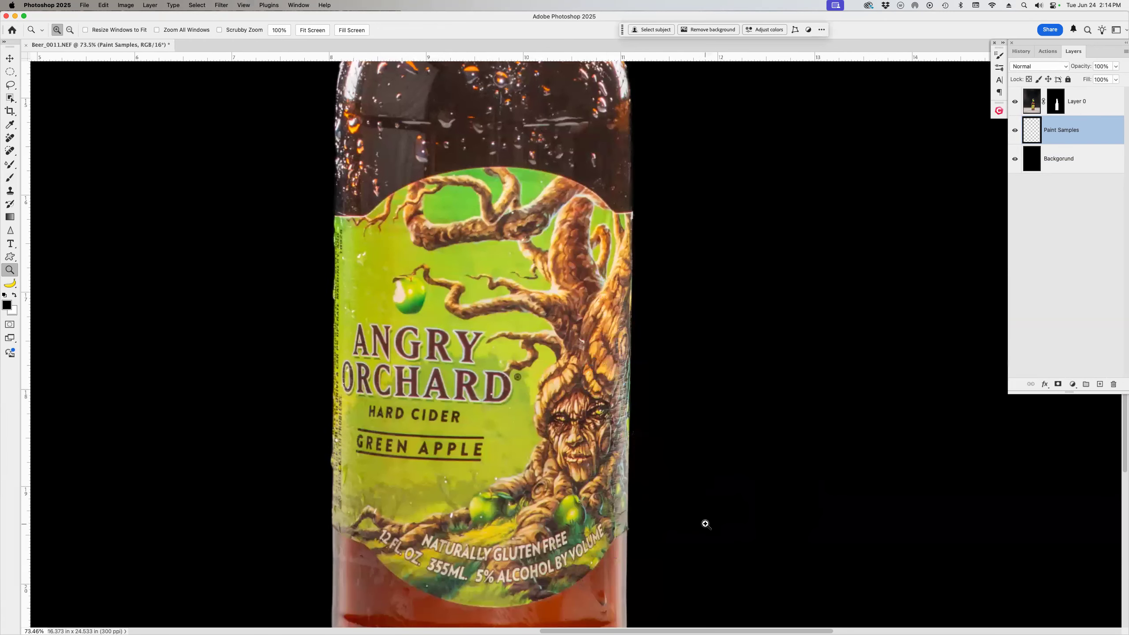
key("b")
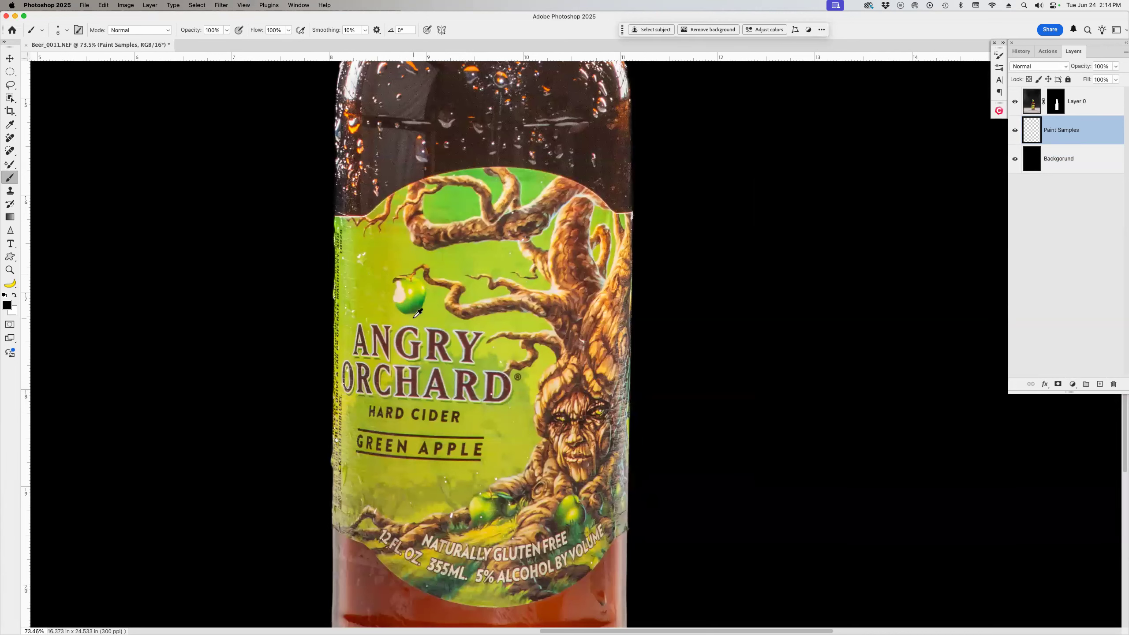
left_click(416, 303, "alt")
key("super+minus")
key("super+minus")
key("super+minus")
key("super+minus")
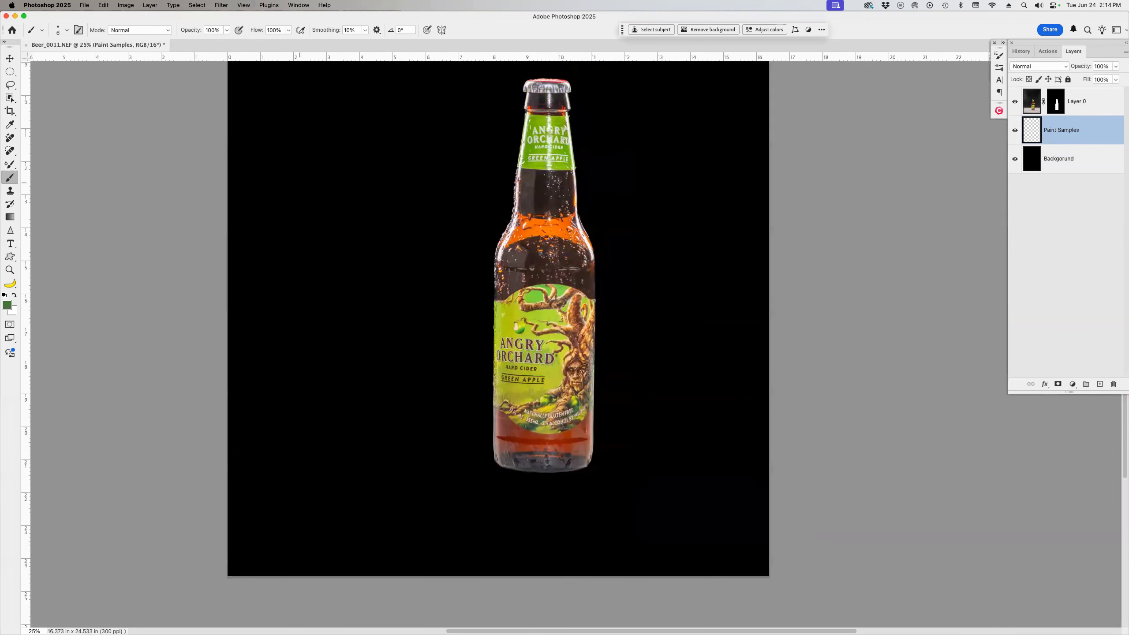
Enlarge the brush to 150 and paint a dark green swatch on the Paint Samples layer beside the bottle.
key("bracketright")
key("bracketright")
key("bracketright")
key("bracketright")
key("bracketright")
key("bracketright")
key("bracketright")
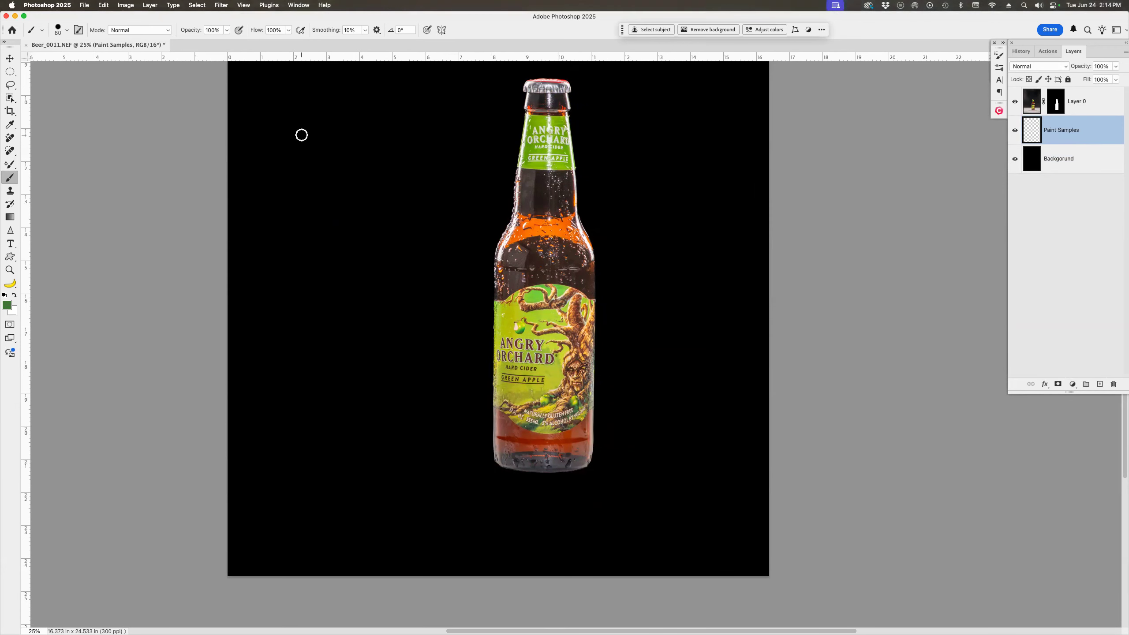
key("bracketright")
key("bracketright")
key("bracketright")
key("bracketright")
key("bracketright")
key("bracketright")
mouse_move(302, 134)
left_mouse_down()
mouse_move(272, 160)
mouse_move(303, 167)
mouse_move(309, 175)
mouse_move(283, 189)
mouse_move(310, 179)
left_mouse_up()
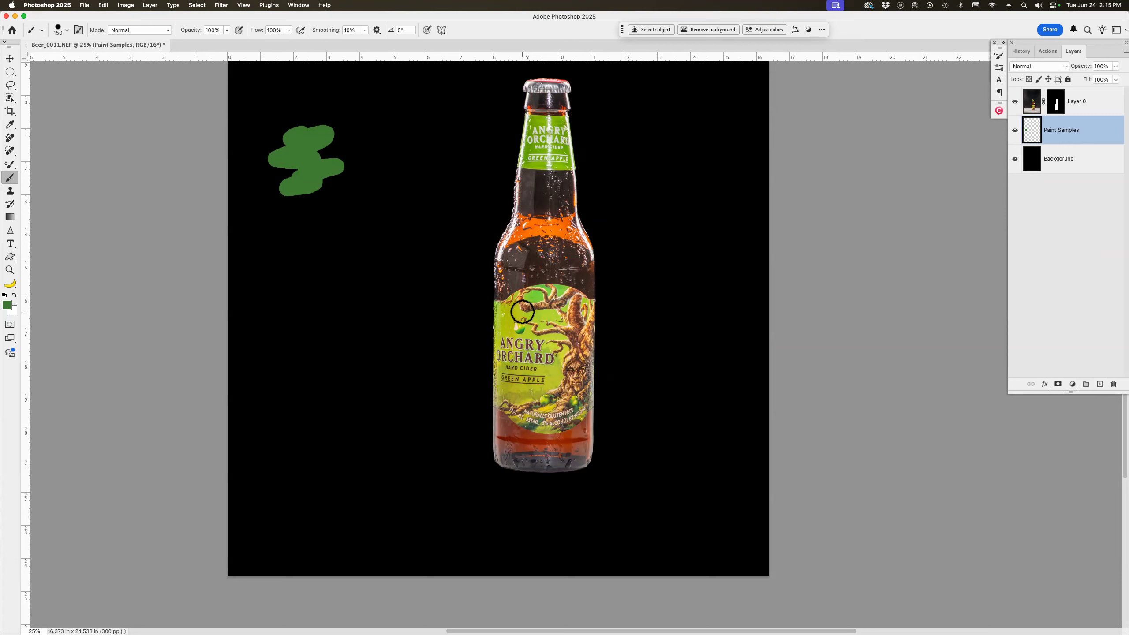
Sample yellow-green, white and red-brown from the bottle and paint a swatch of each beside it on the Paint Samples layer.
left_click(546, 314, "alt")
mouse_move(284, 236)
left_mouse_down()
mouse_move(338, 234)
mouse_move(273, 267)
mouse_move(314, 280)
left_mouse_up()
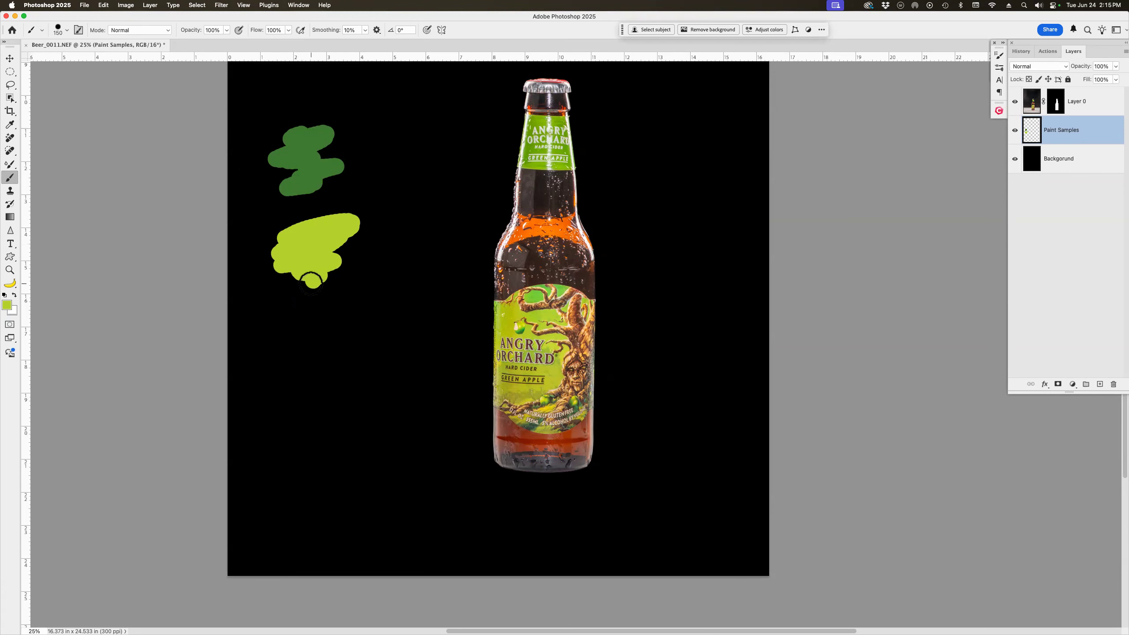
left_click(530, 81, "alt")
mouse_move(369, 125)
left_mouse_down()
mouse_move(398, 132)
mouse_move(419, 166)
mouse_move(398, 187)
mouse_move(417, 128)
mouse_move(406, 132)
mouse_move(414, 157)
mouse_move(393, 150)
mouse_move(424, 174)
left_mouse_up()
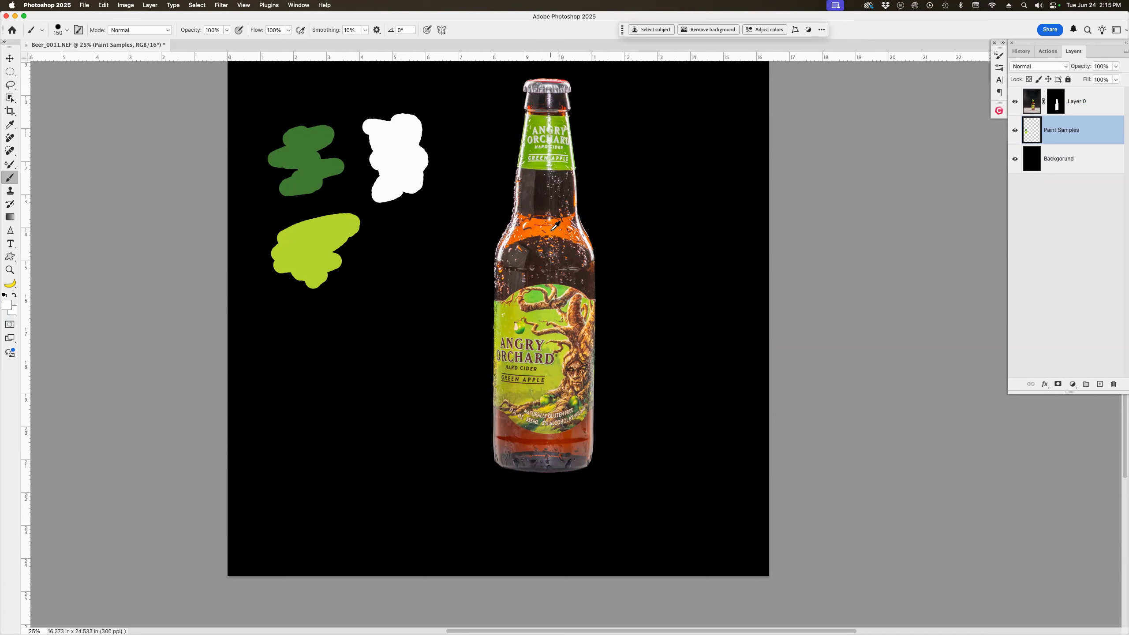
left_click(528, 258, "alt")
left_click(567, 439, "alt")
mouse_move(267, 306)
left_mouse_down()
mouse_move(327, 334)
mouse_move(298, 305)
mouse_move(315, 353)
mouse_move(292, 384)
left_mouse_up()
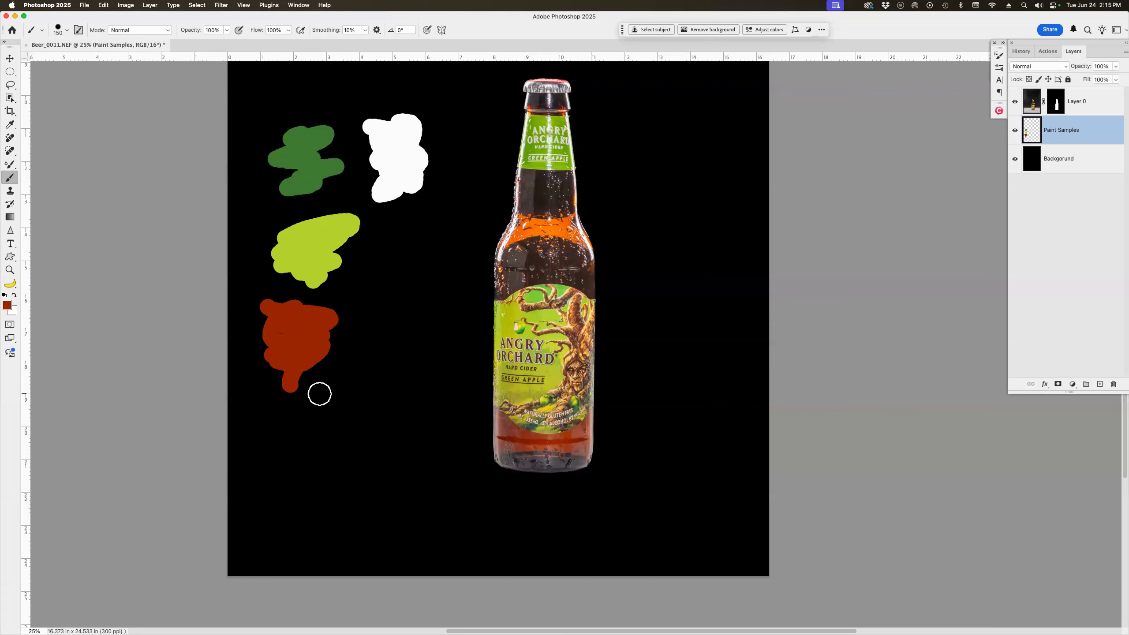
Add a layer named Blur above Paint Samples and hide the bottle layer.
left_click(1100, 384)
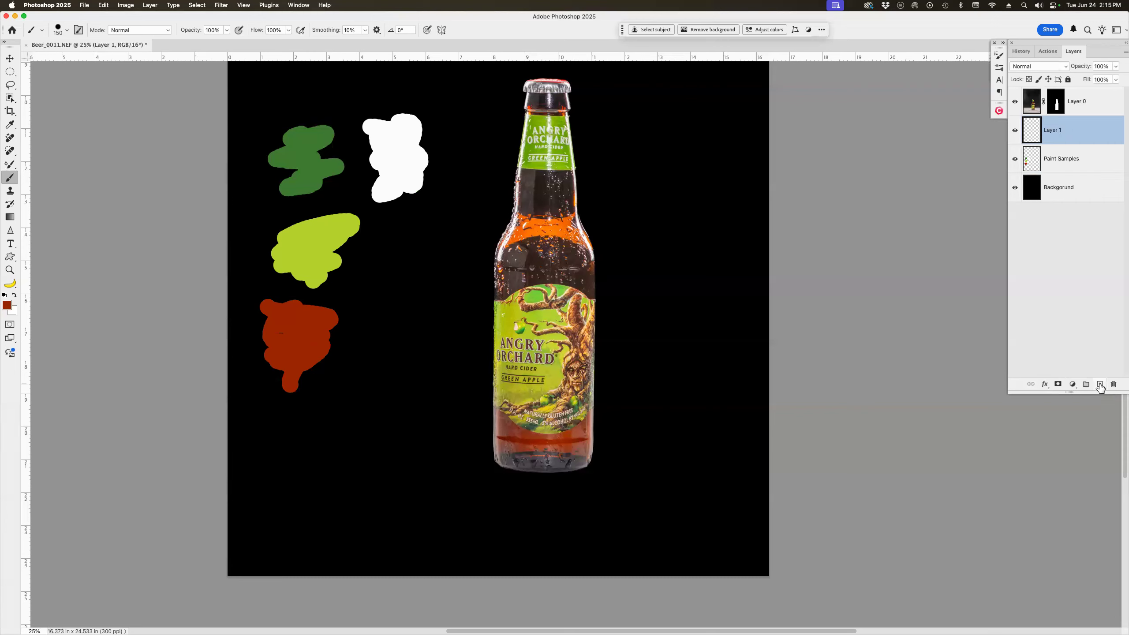
double_click(1053, 130)
type("Blur")
key("Return")
left_click(1015, 103)
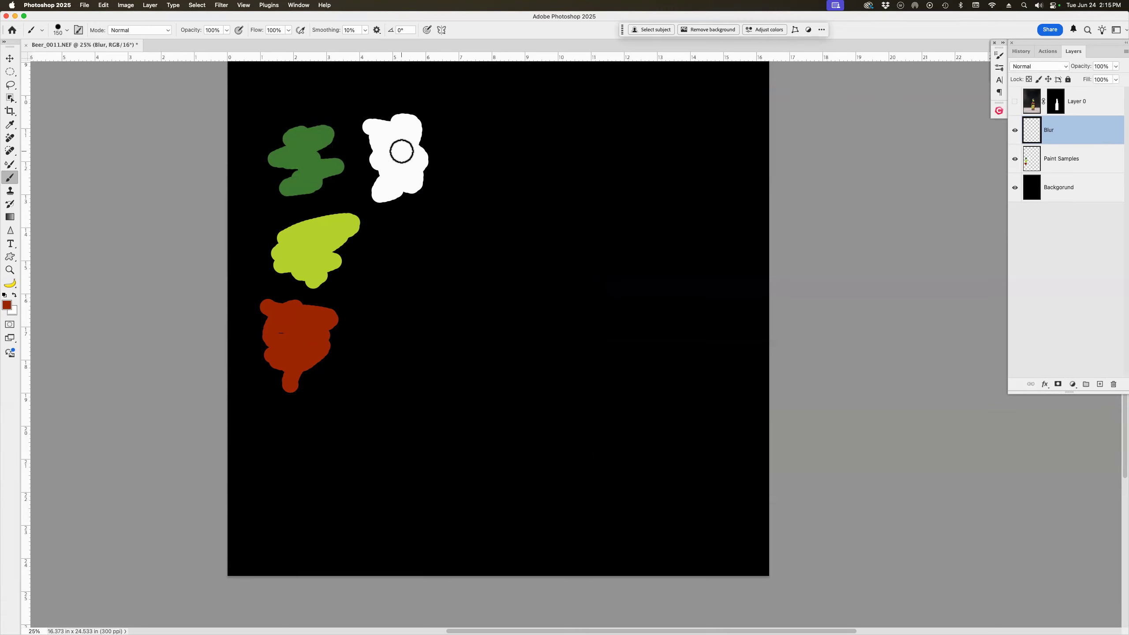
Sample the white swatch and paint several long crossing strokes over the bottle's area on the Blur layer.
key("alt")
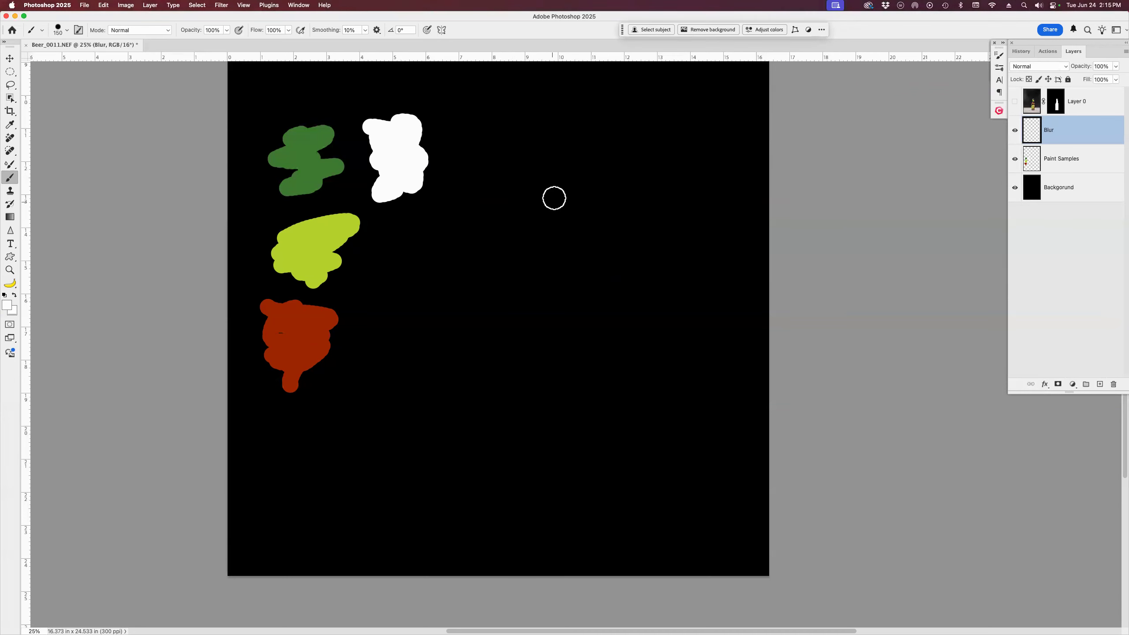
left_click_drag(462, 193, 623, 371)
mouse_move(610, 141)
left_mouse_down()
mouse_move(453, 432)
mouse_move(591, 351)
left_mouse_up()
left_click_drag(598, 258, 483, 333)
left_click_drag(538, 167, 541, 552)
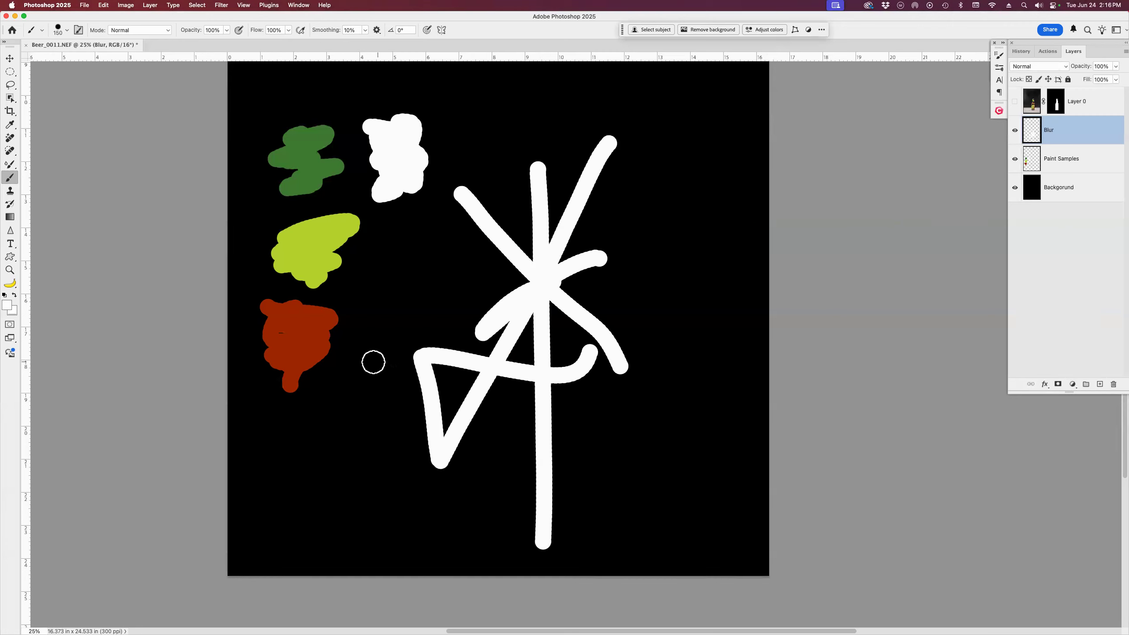
Sample the yellow-green swatch and paint wavy strokes along both sides and across the top of the white strokes.
left_click(309, 243)
key("super+z")
left_click(316, 240, "alt")
mouse_move(464, 220)
left_mouse_down()
mouse_move(432, 262)
mouse_move(457, 321)
mouse_move(465, 408)
mouse_move(516, 444)
left_mouse_up()
mouse_move(576, 217)
left_mouse_down()
mouse_move(625, 234)
mouse_move(578, 349)
mouse_move(614, 449)
left_mouse_up()
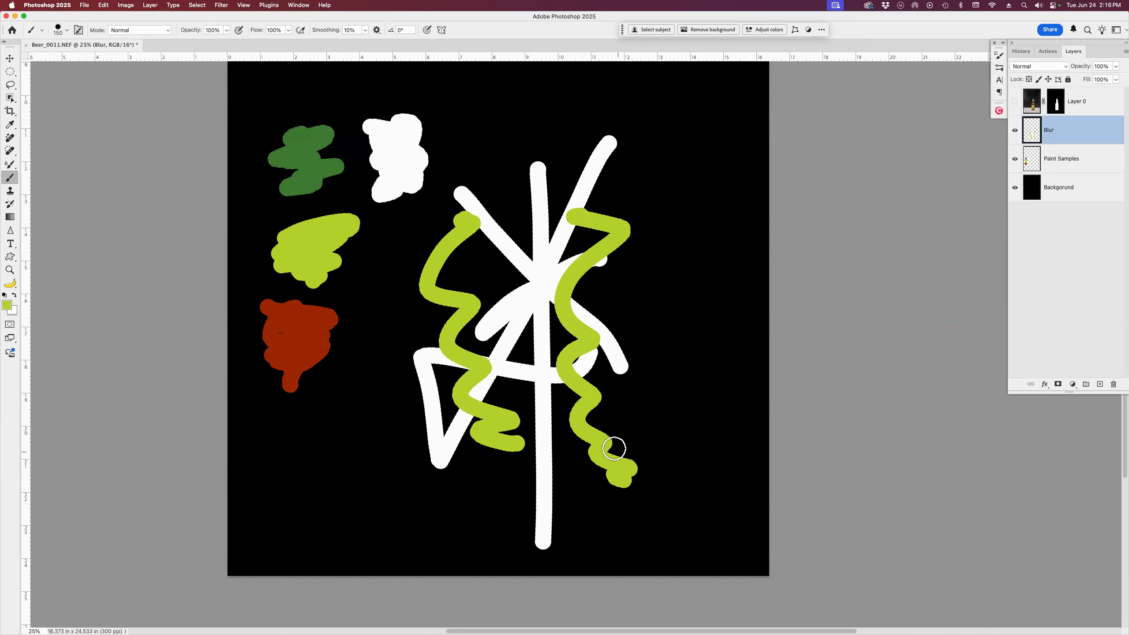
mouse_move(507, 158)
left_mouse_down()
mouse_move(512, 205)
mouse_move(580, 175)
left_mouse_up()
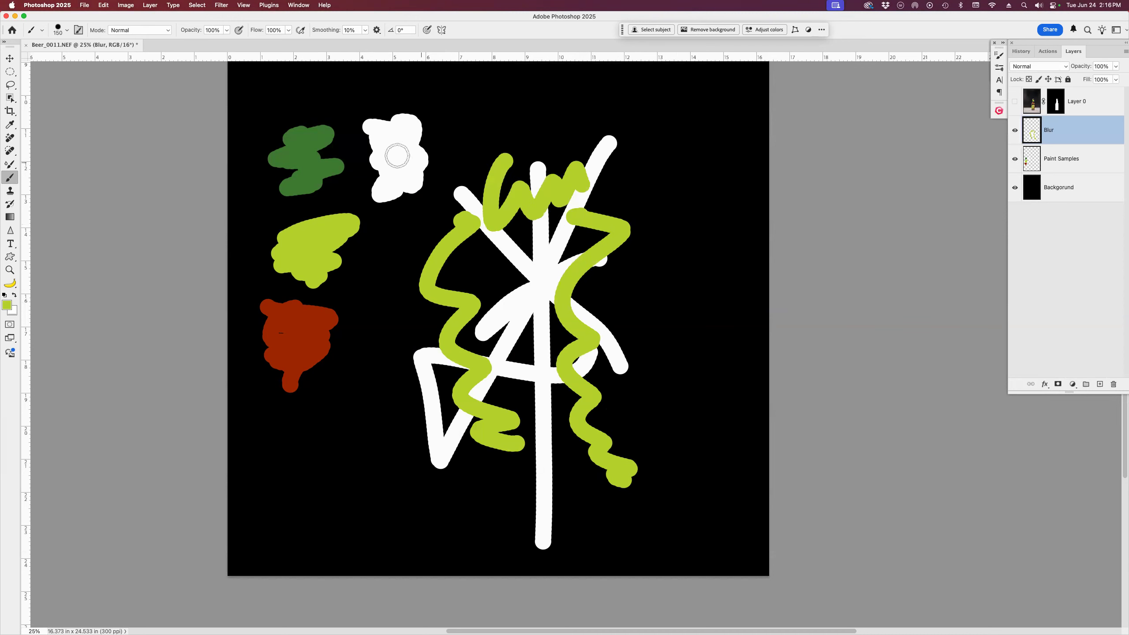
Sample the dark green swatch and paint wavy strokes outside the yellow-green ones and a short one near the middle on the Blur layer.
left_click(298, 150, "alt")
mouse_move(417, 202)
left_mouse_down()
mouse_move(419, 419)
mouse_move(470, 481)
left_mouse_up()
mouse_move(636, 190)
left_mouse_down()
mouse_move(651, 263)
mouse_move(642, 483)
left_mouse_up()
mouse_move(501, 309)
left_mouse_down()
mouse_move(499, 295)
mouse_move(541, 386)
mouse_move(537, 297)
left_mouse_up()
Sample the red-brown swatch, paint strokes along the outer sides, bottom and top of the design, and hide the Paint Samples layer.
left_click(300, 321, "alt")
mouse_move(387, 251)
left_mouse_down()
mouse_move(409, 339)
mouse_move(393, 449)
left_mouse_up()
mouse_move(494, 494)
left_mouse_down()
mouse_move(578, 499)
mouse_move(485, 472)
left_mouse_up()
mouse_move(673, 207)
left_mouse_down()
mouse_move(667, 361)
mouse_move(639, 143)
left_mouse_up()
mouse_move(574, 133)
left_mouse_down()
mouse_move(495, 127)
mouse_move(457, 187)
left_mouse_up()
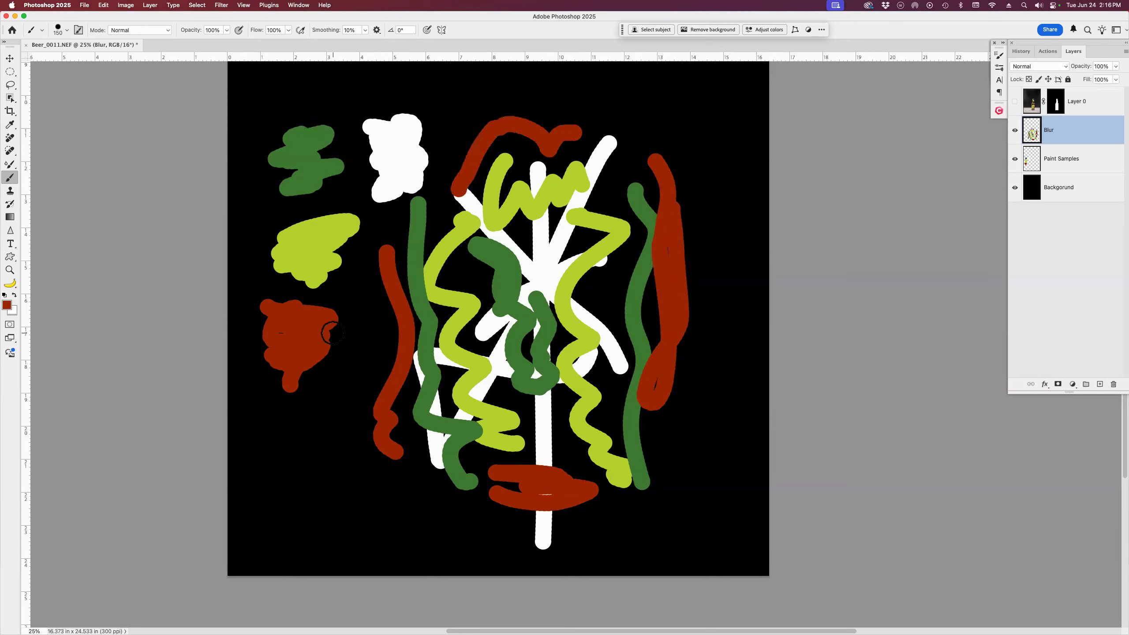
left_click(1015, 158)
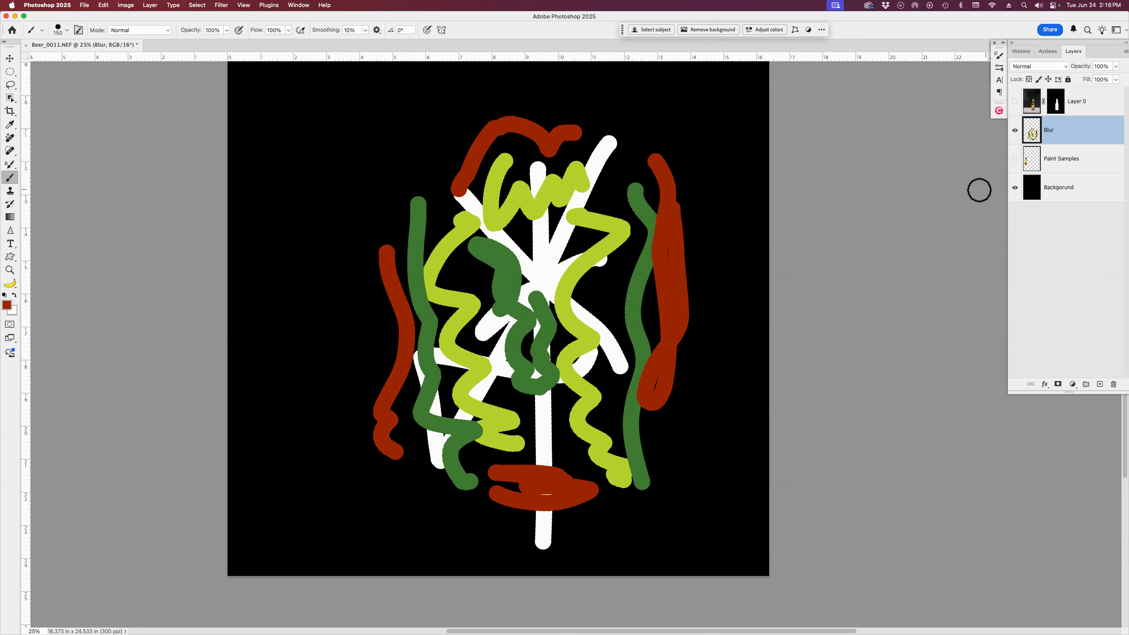
Apply a Radial Blur to the painted strokes on the Blur layer, using the Zoom method and Good quality.
left_click(221, 5)
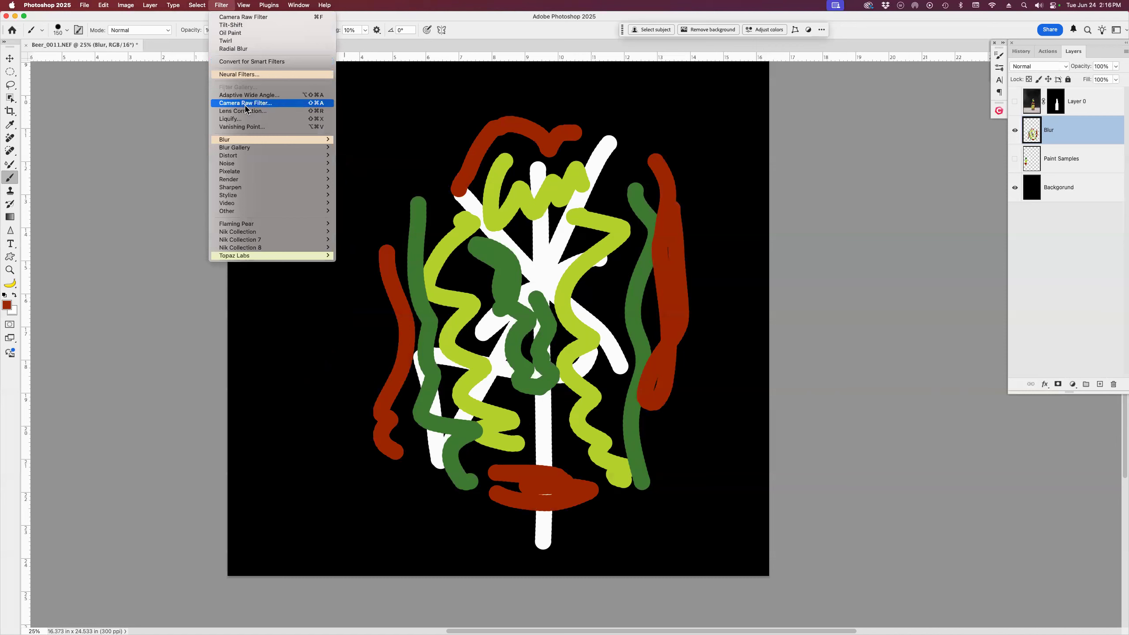
mouse_move(251, 152)
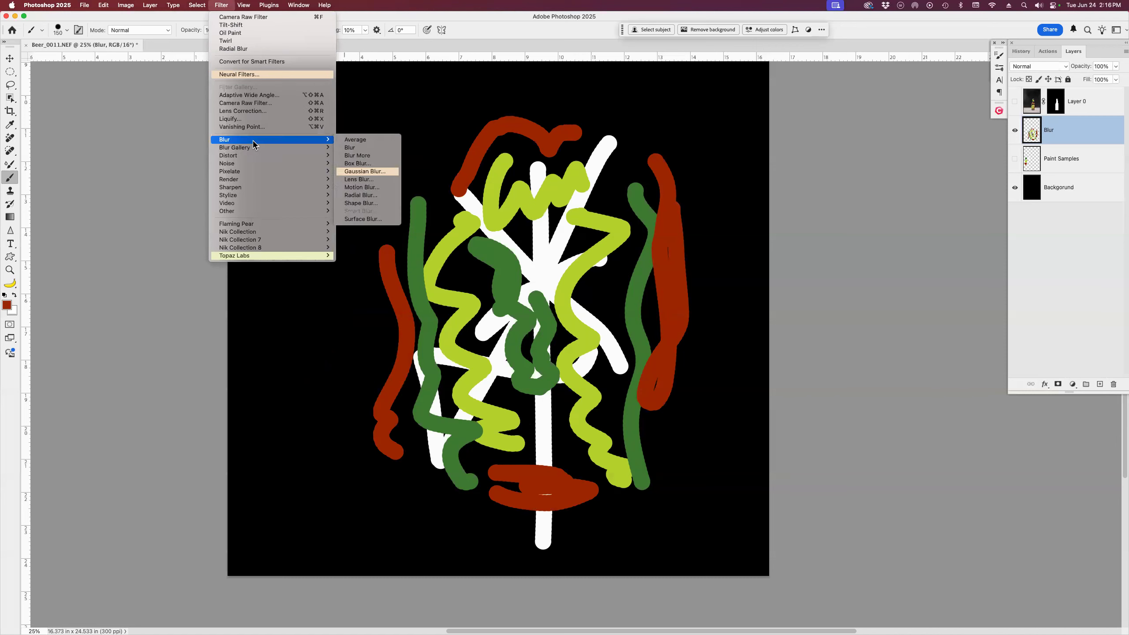
left_click(367, 196)
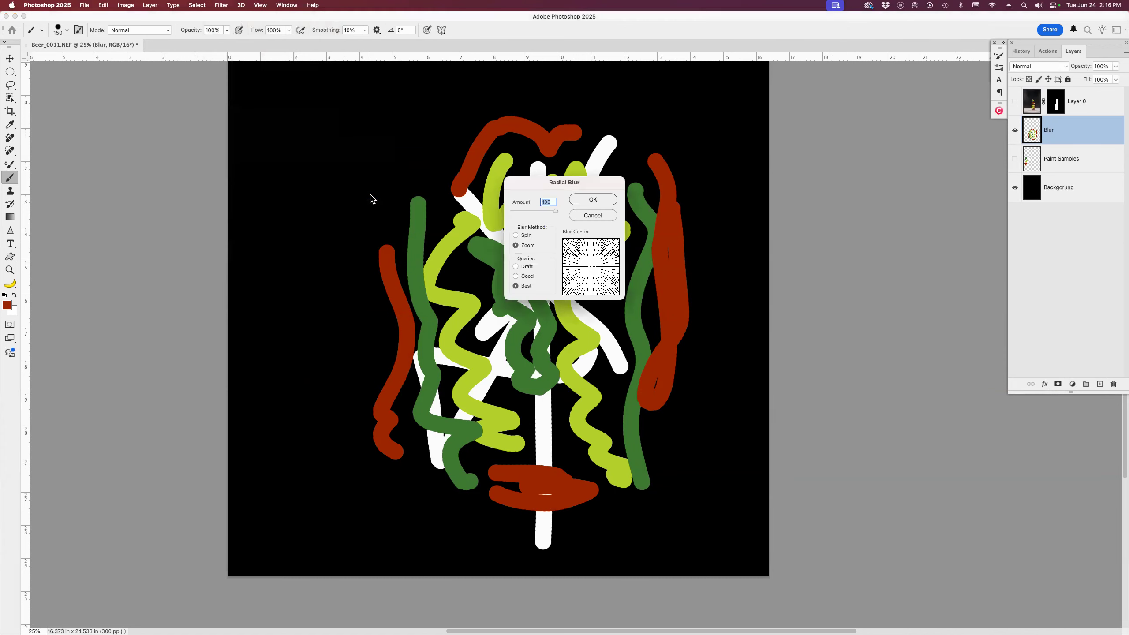
left_click(543, 212)
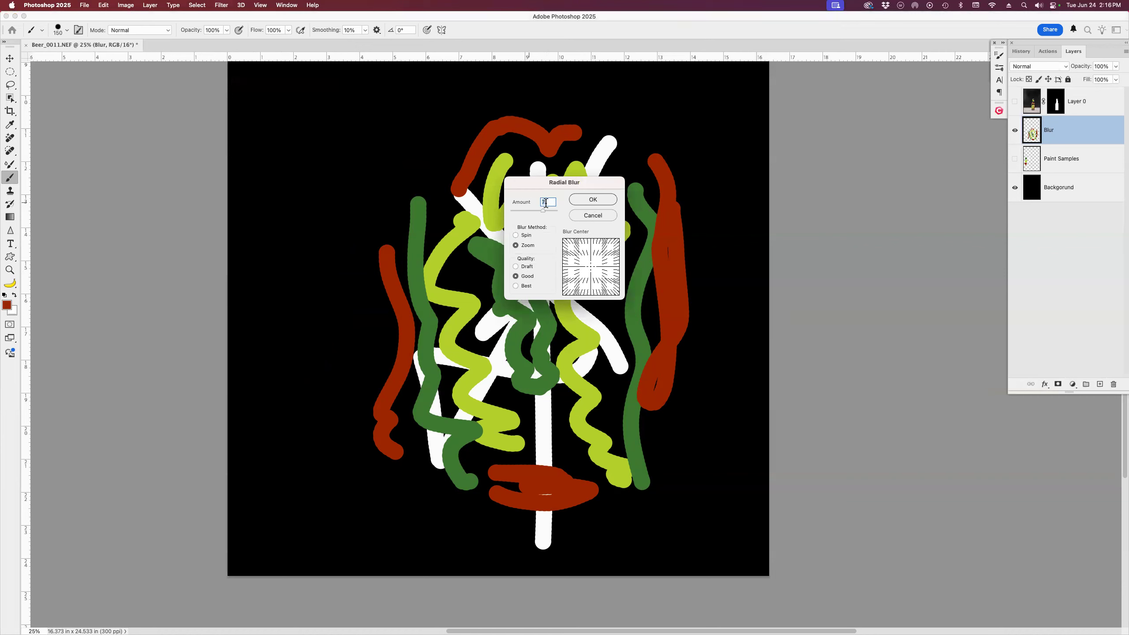
left_click(597, 200)
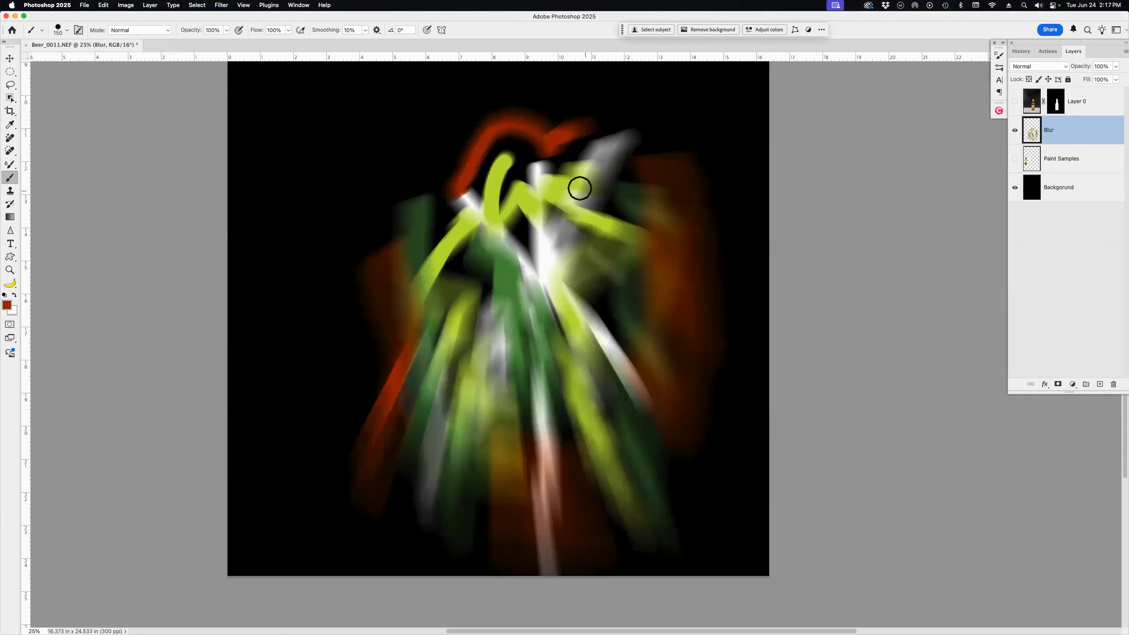
Repeat the last Radial Blur two more times on the Blur layer.
left_click(222, 6)
left_click(231, 17)
left_click(224, 6)
left_click(243, 18)
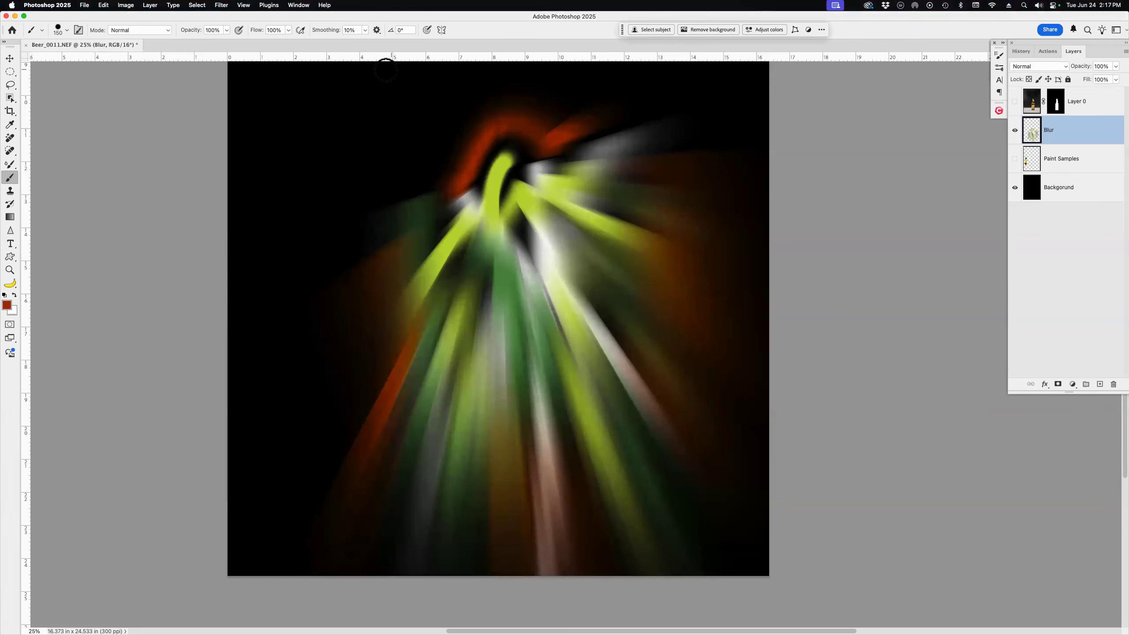
Apply another Zoom Radial Blur at Good quality with the blur center moved slightly below the middle.
left_click(221, 5)
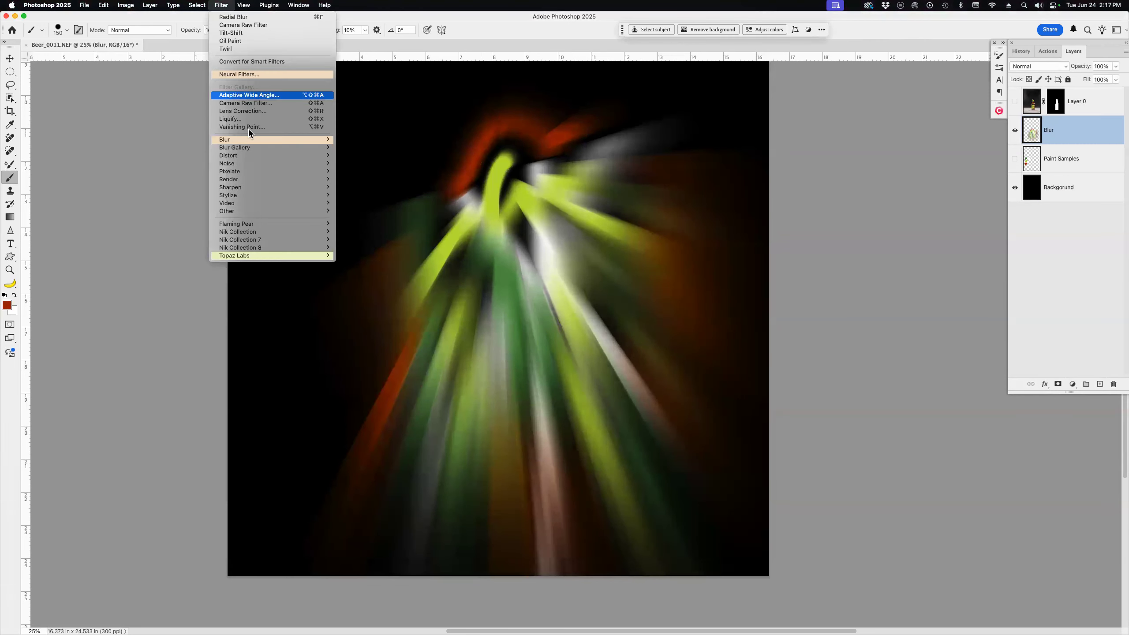
mouse_move(259, 141)
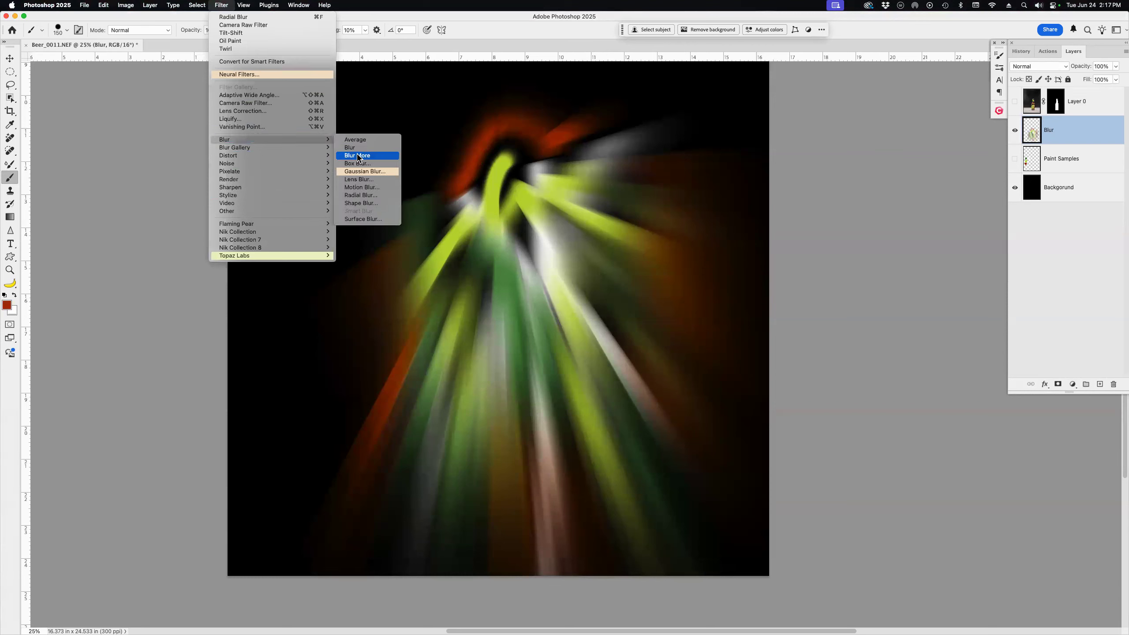
left_click(376, 199)
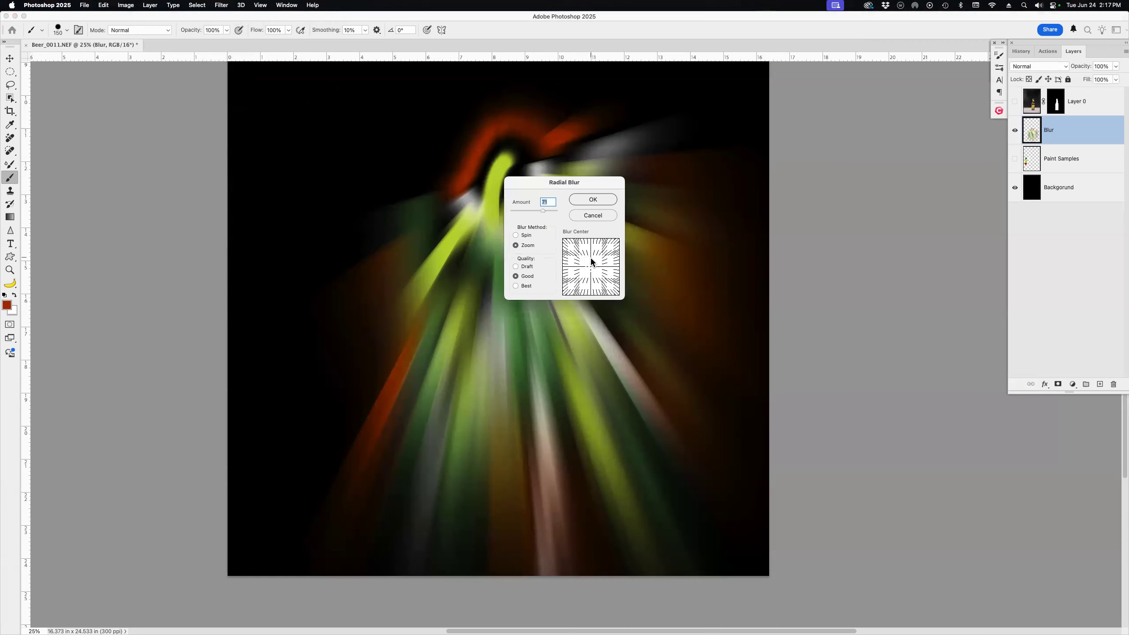
left_click_drag(592, 261, 593, 256)
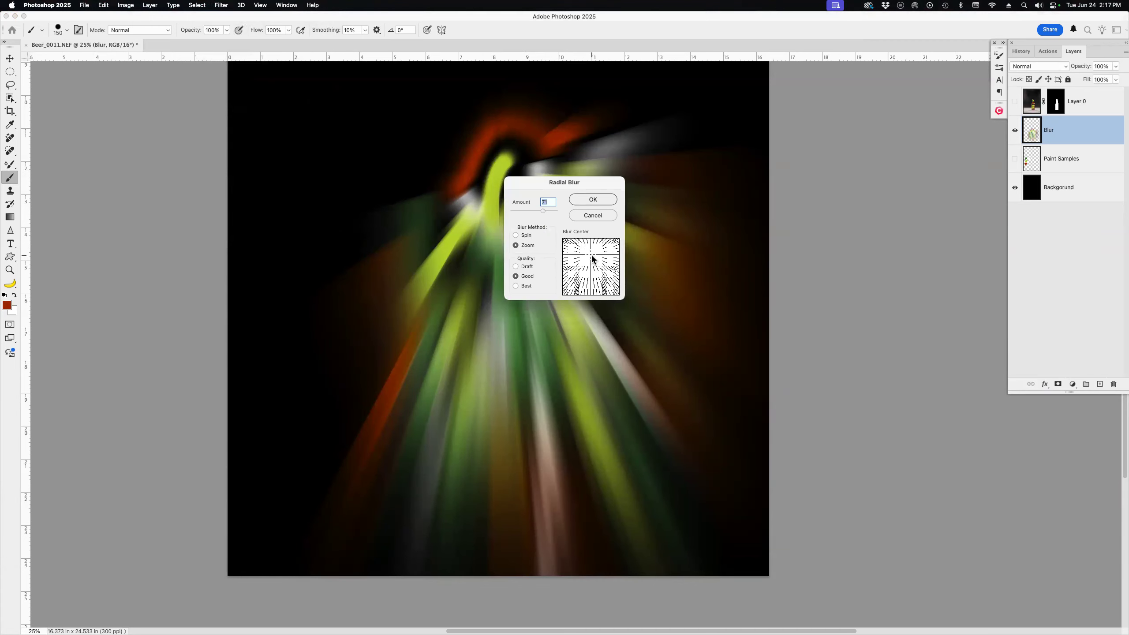
left_click(593, 274)
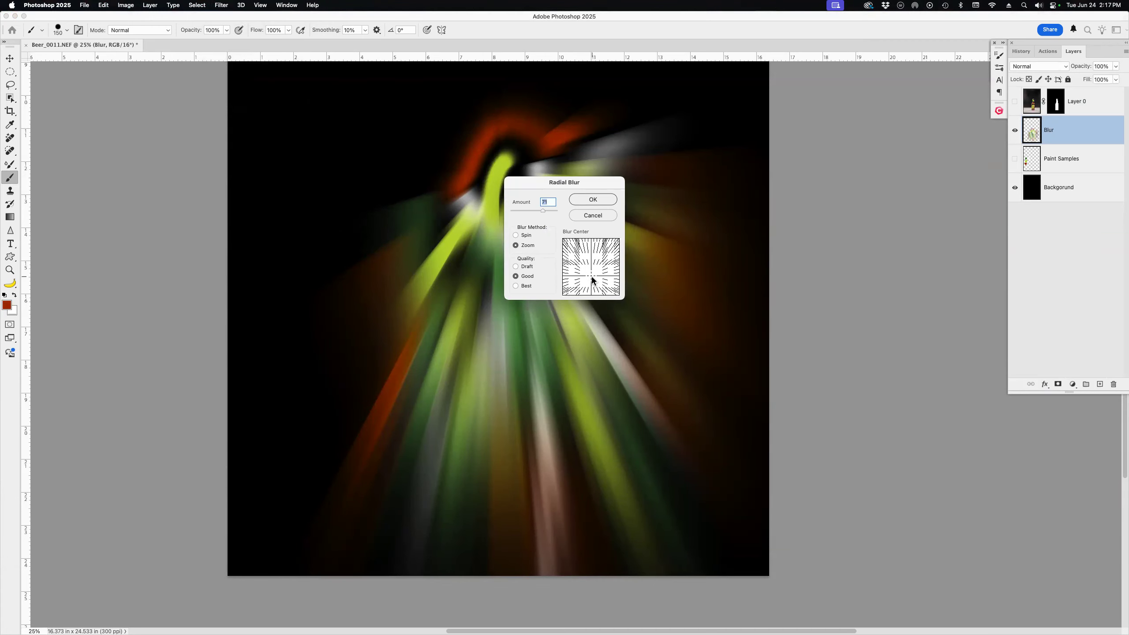
left_click(593, 203)
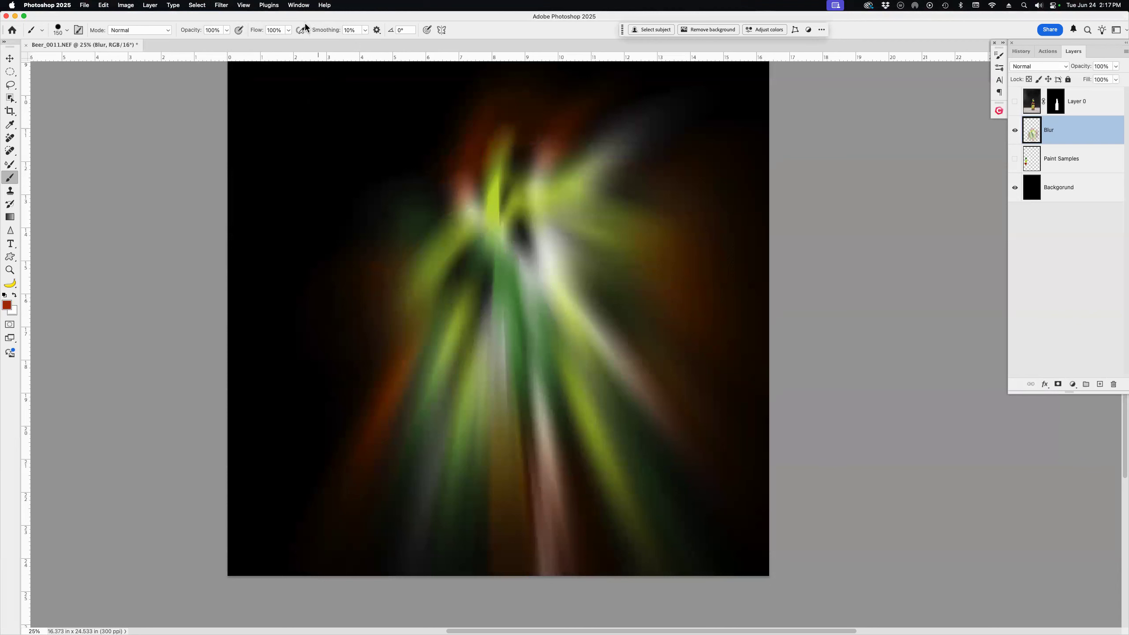
Show the bottle layer again and move the bottle slightly left so it sits over the origin of the blurred rays.
left_click(1015, 102)
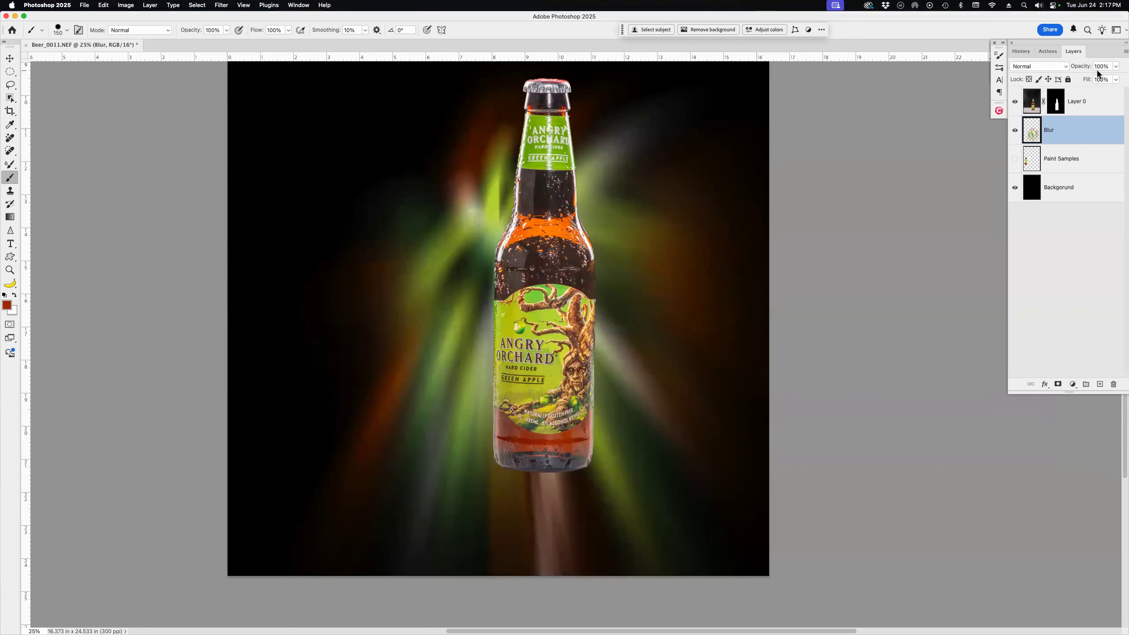
left_click(1031, 104)
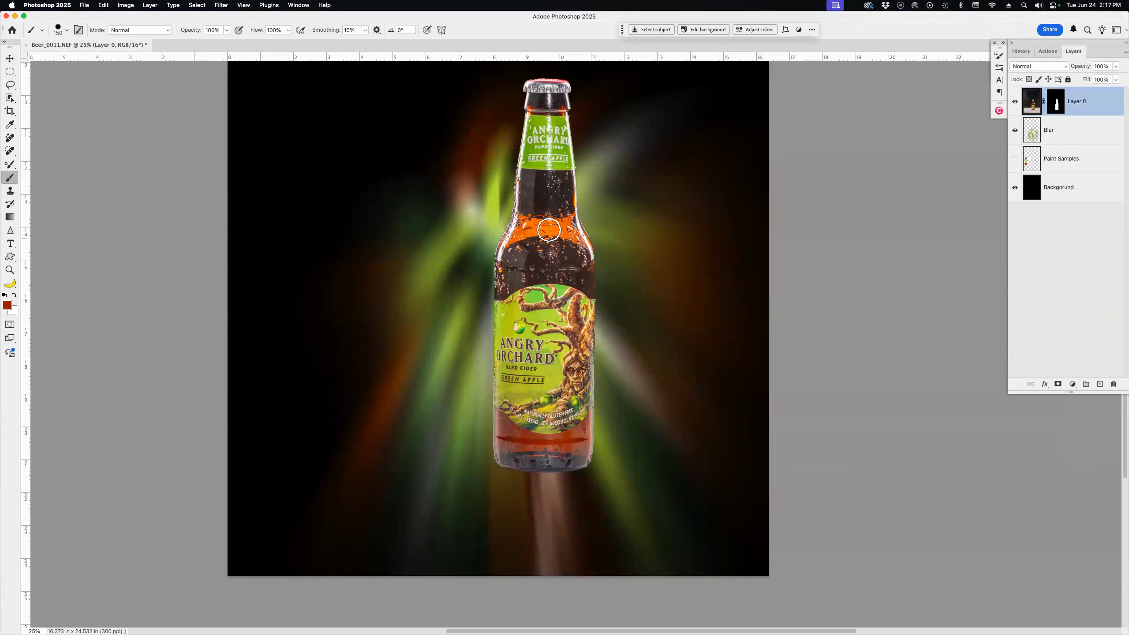
key("v")
left_click_drag(547, 225, 513, 227)
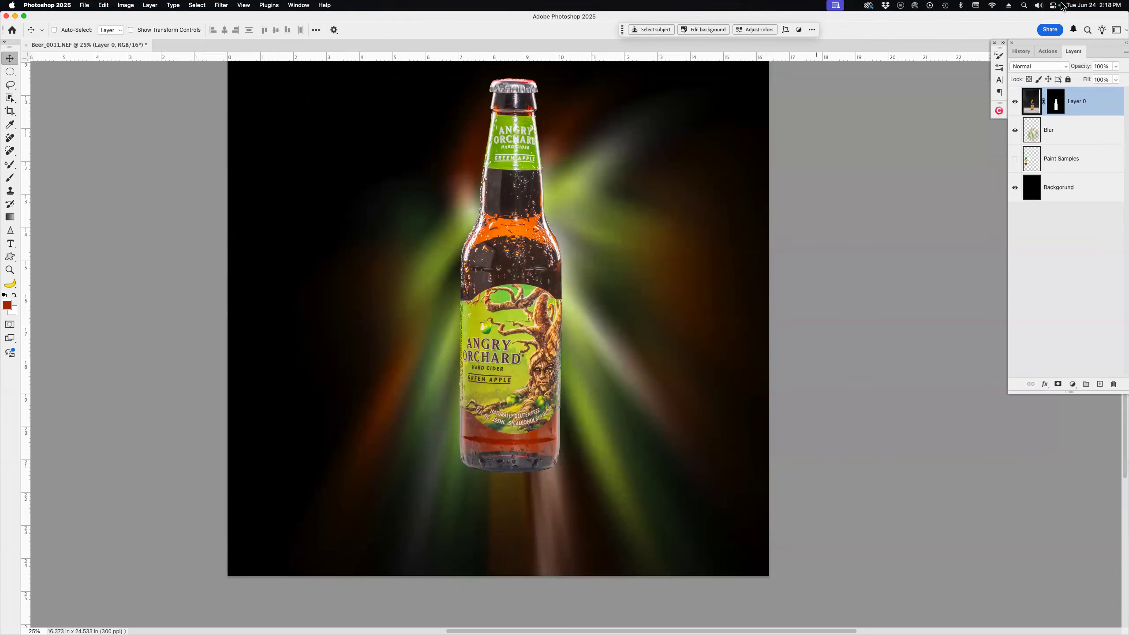
Step back through the document history to the last brush stroke, undoing the bottle move and all Radial Blurs.
left_click(1030, 50)
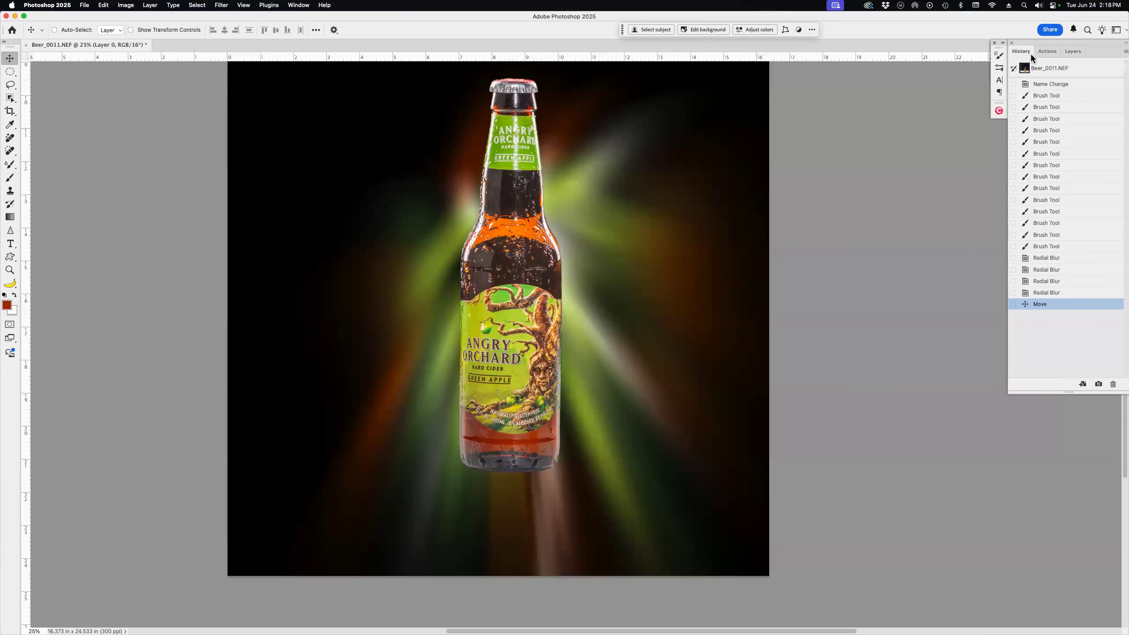
left_click(1053, 108)
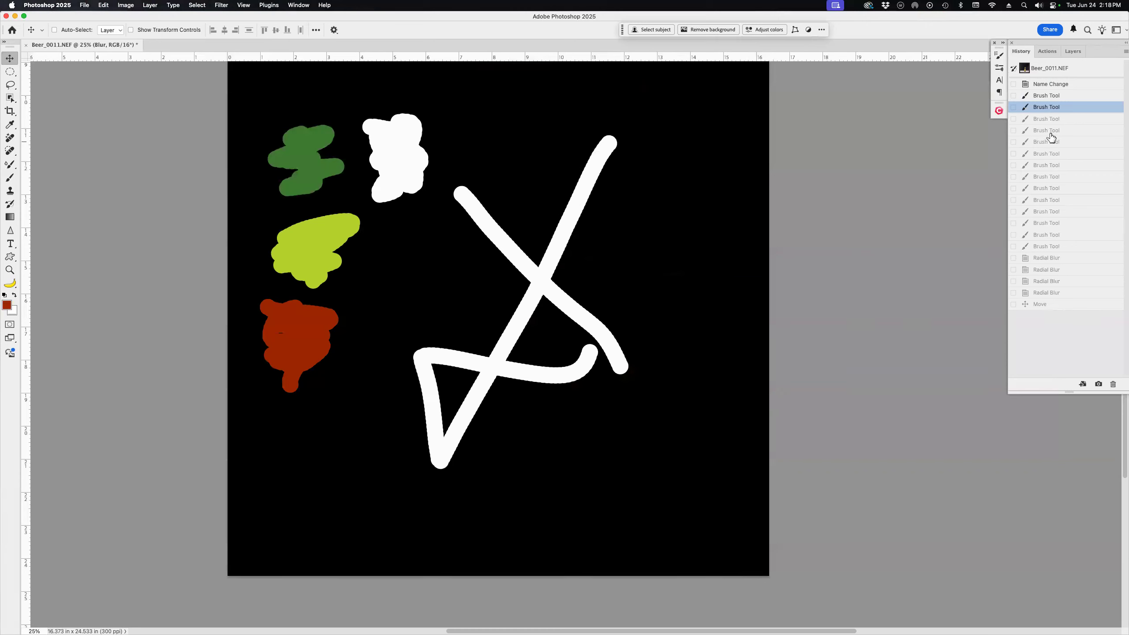
left_click(1051, 95)
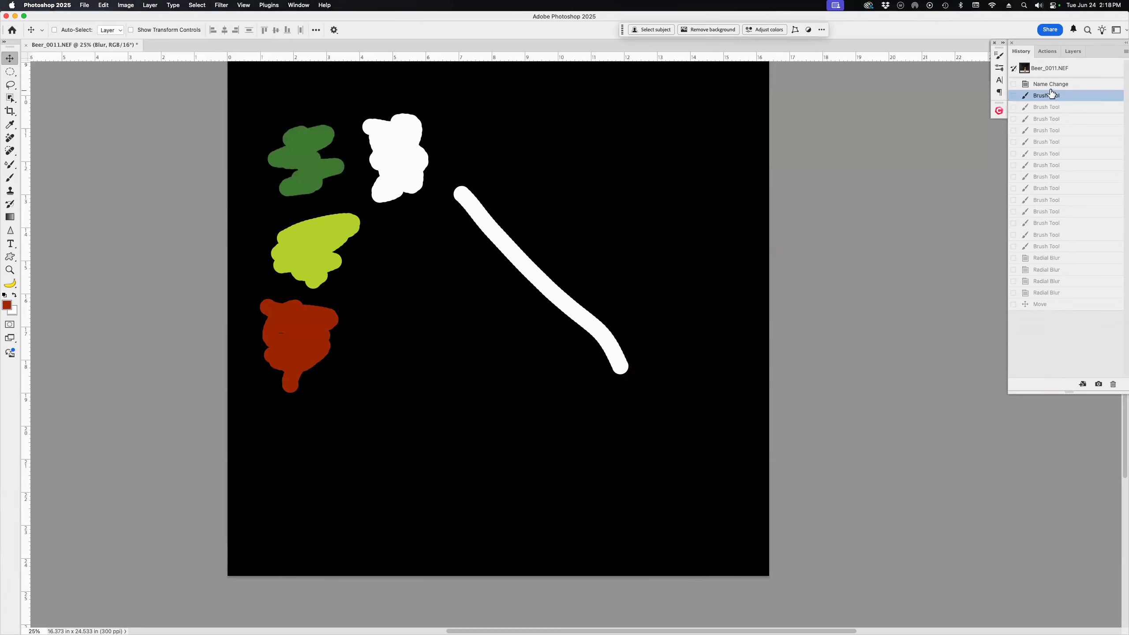
left_click(1051, 85)
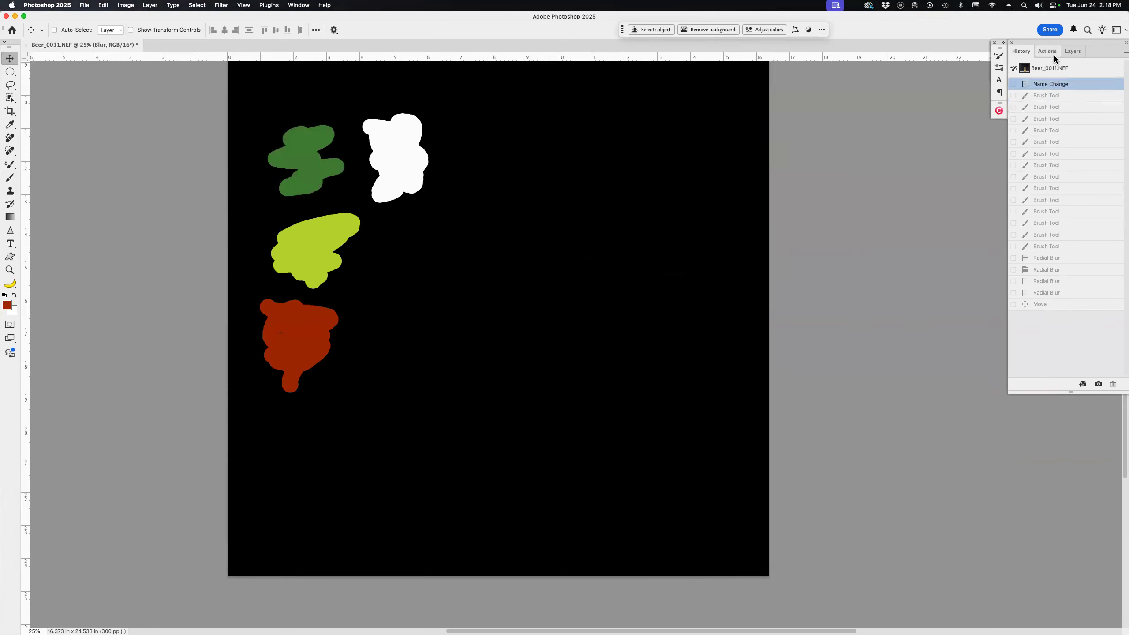
left_click(1067, 51)
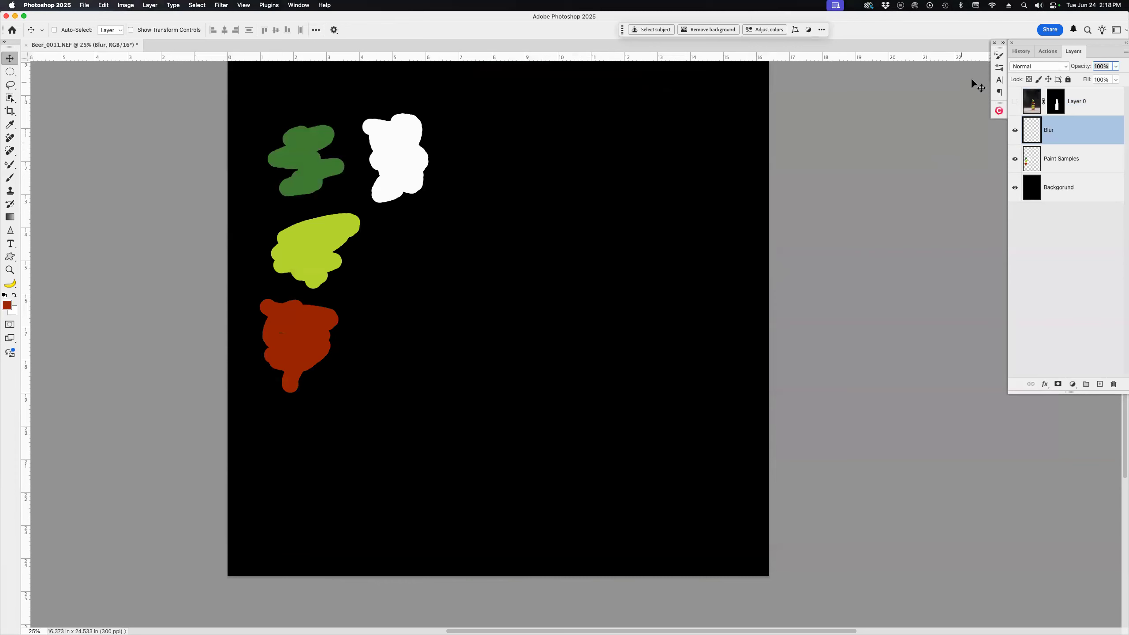
left_click(1018, 51)
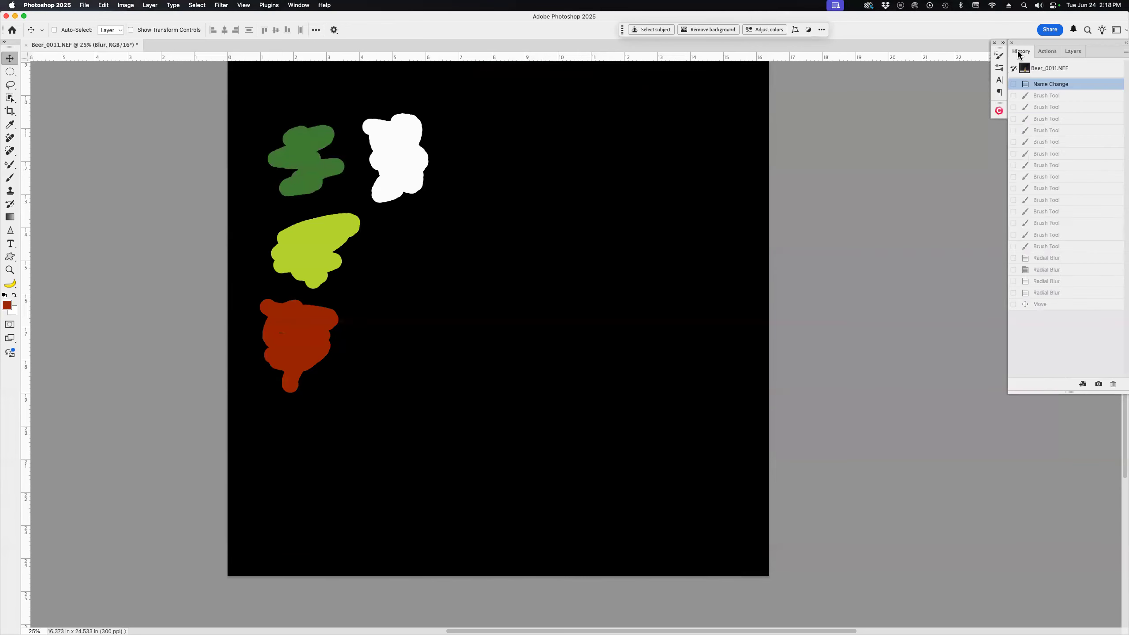
left_click(1047, 247)
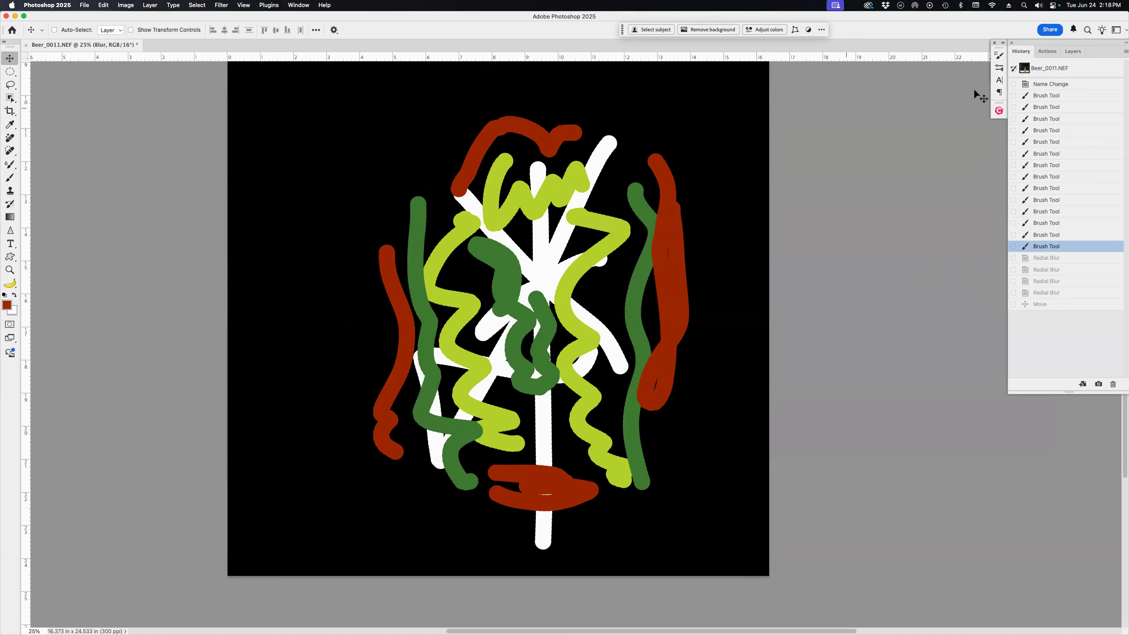
Examine which actions the existing action sets contain, collapsing each set after viewing it.
left_click(1046, 52)
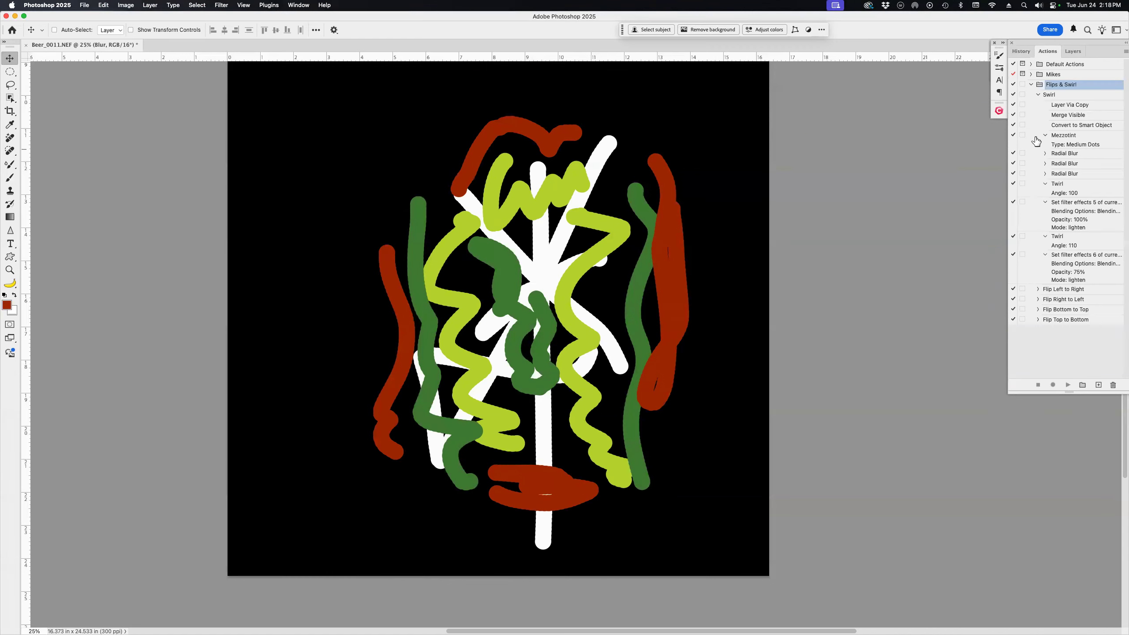
left_click(1032, 86)
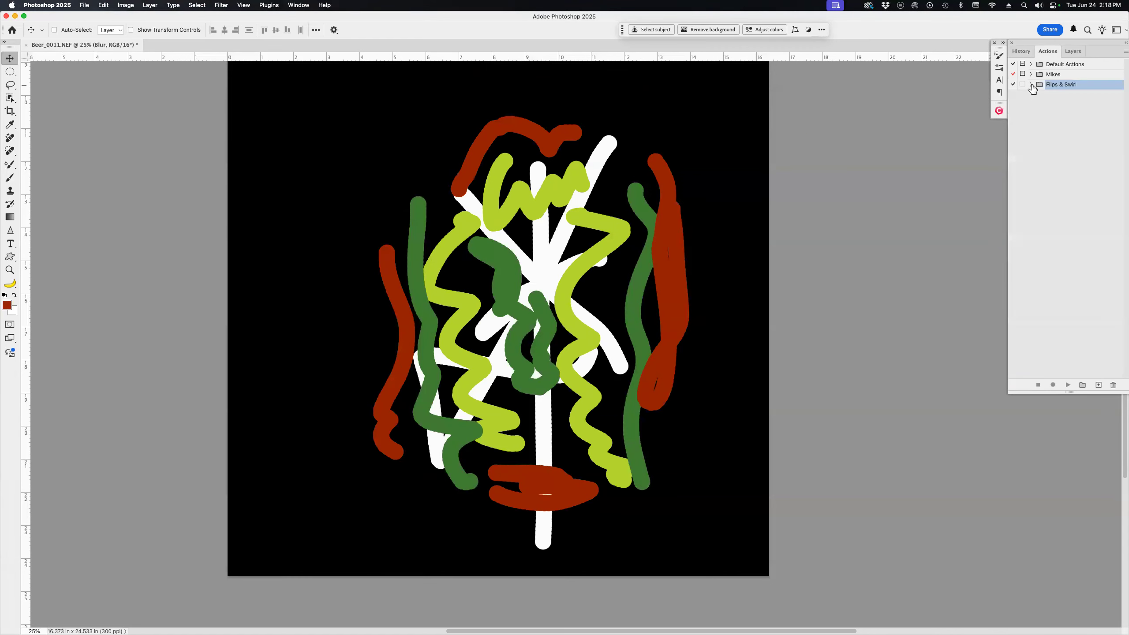
left_click(1050, 75)
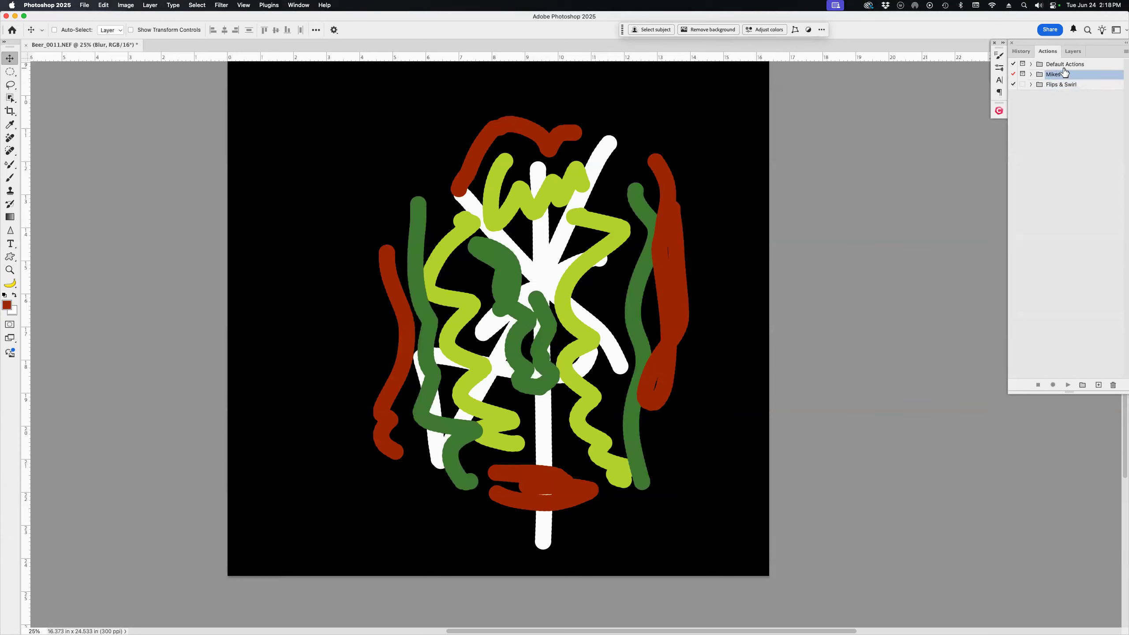
left_click(1032, 64)
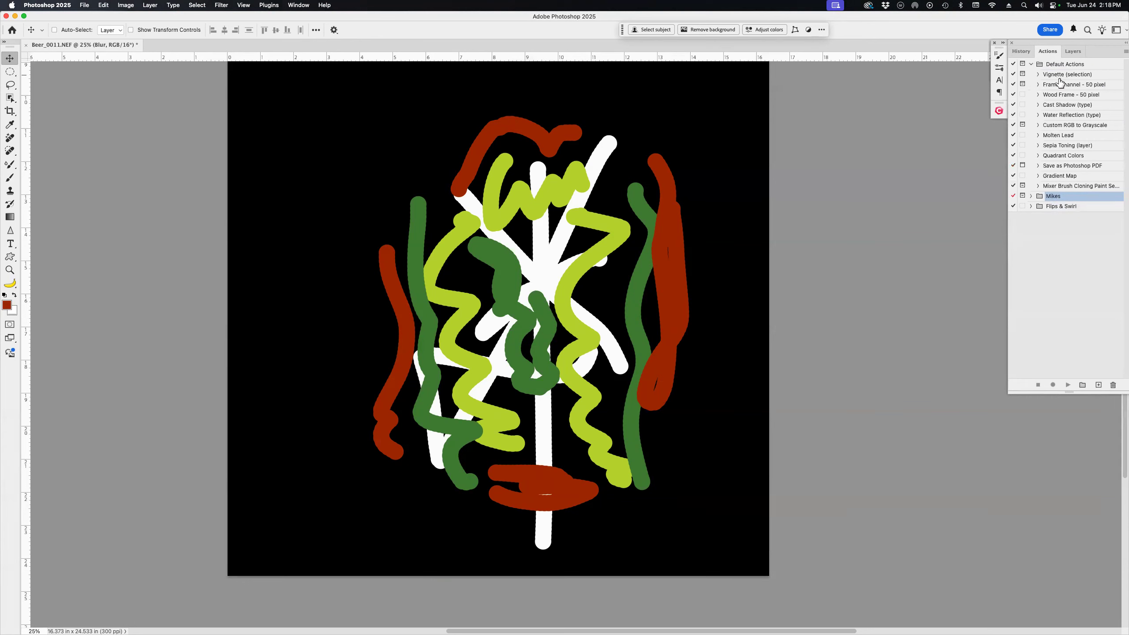
left_click(1031, 64)
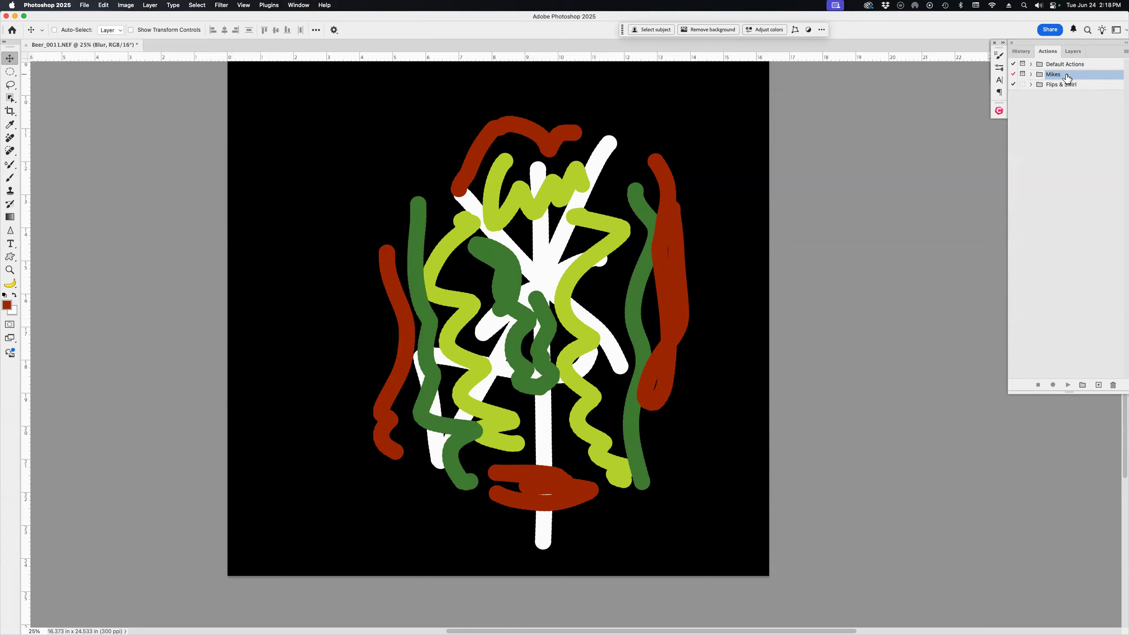
left_click(1031, 74)
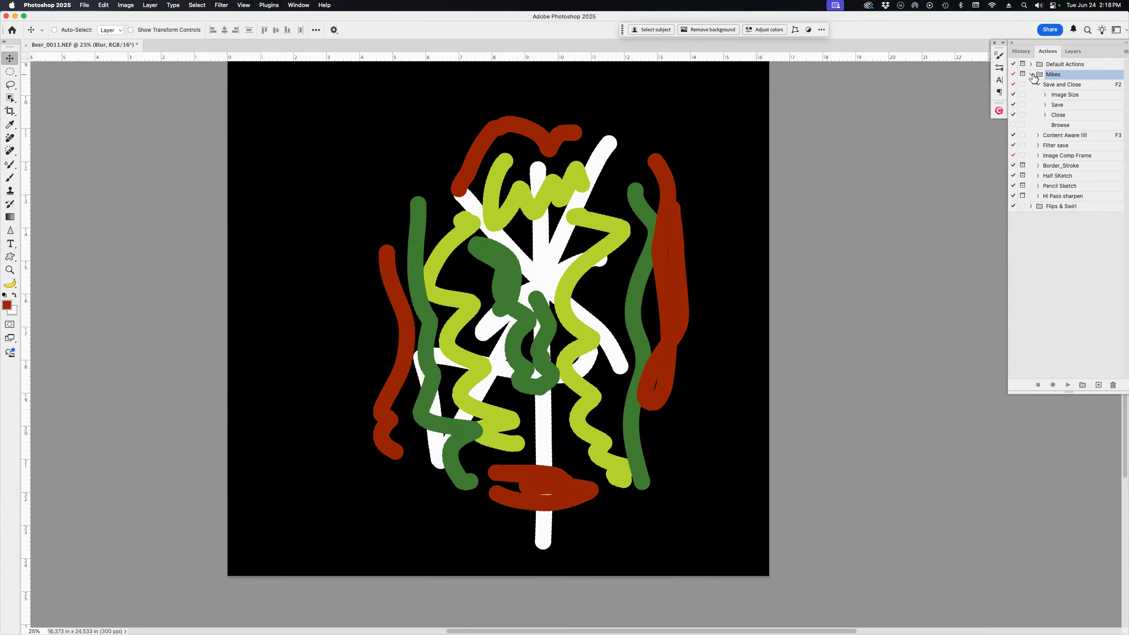
left_click(1038, 85)
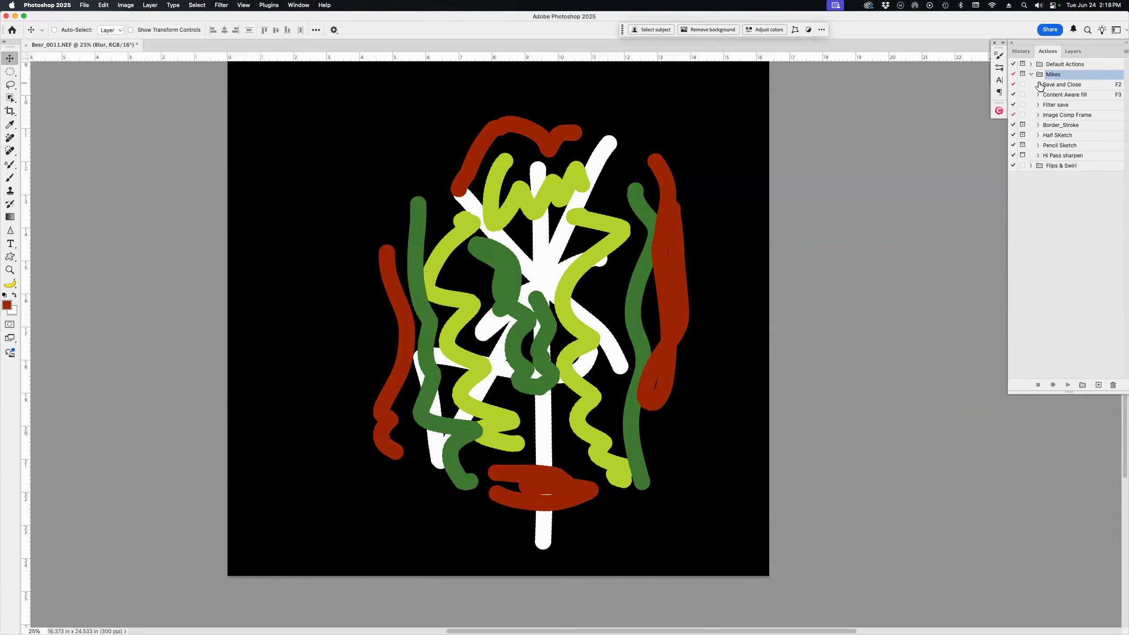
left_click(1032, 75)
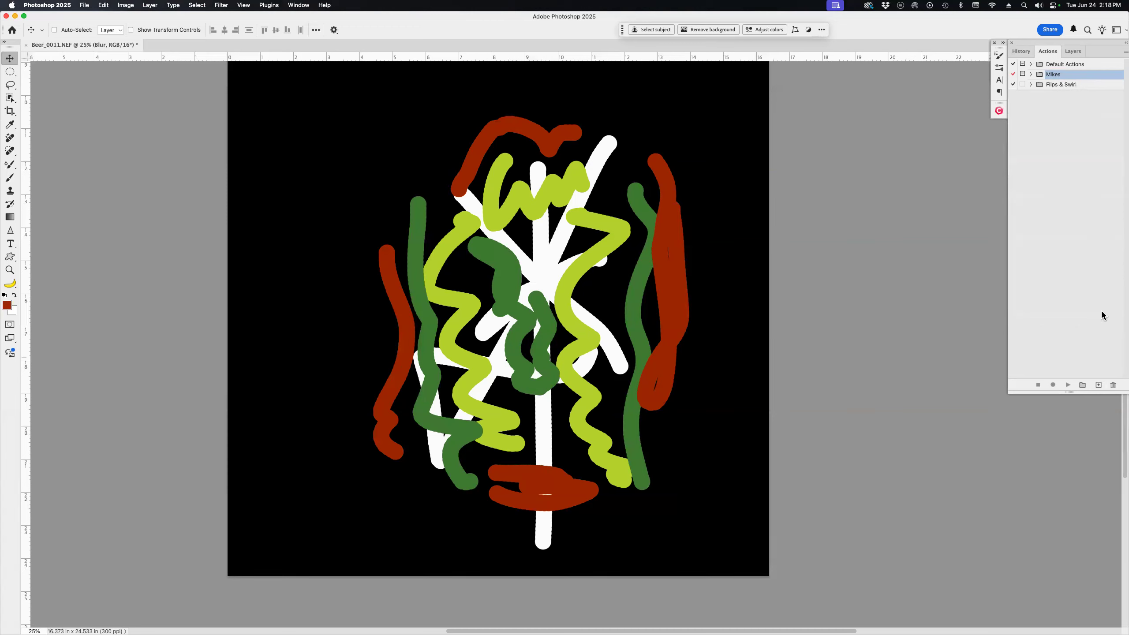
Create a new action set named Photoshop Party.
left_click(1122, 50)
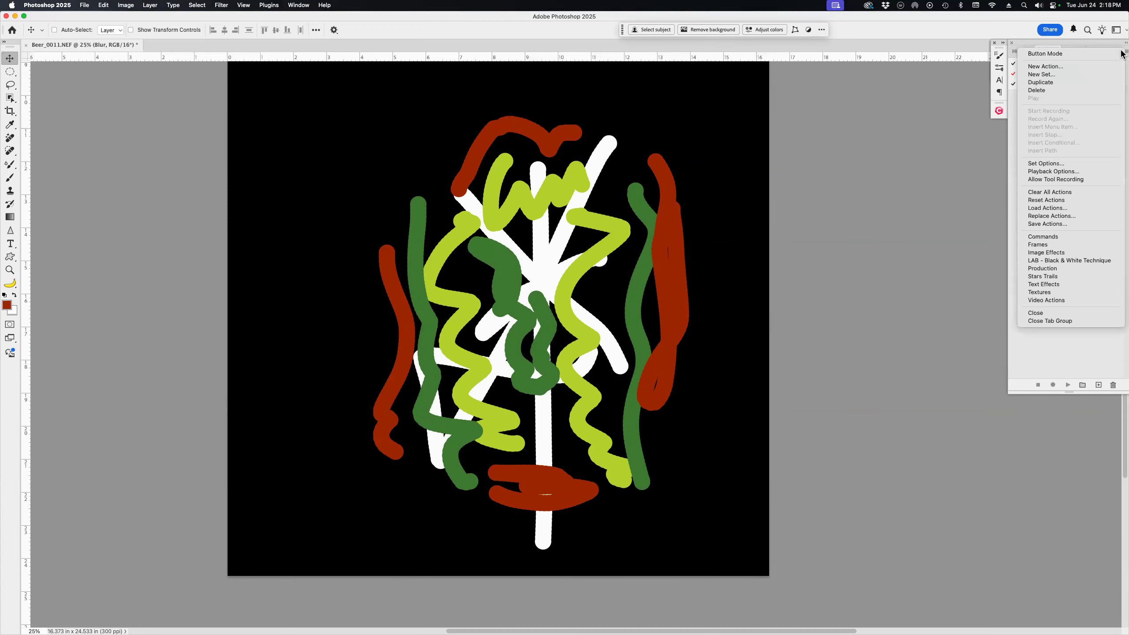
left_click(1071, 75)
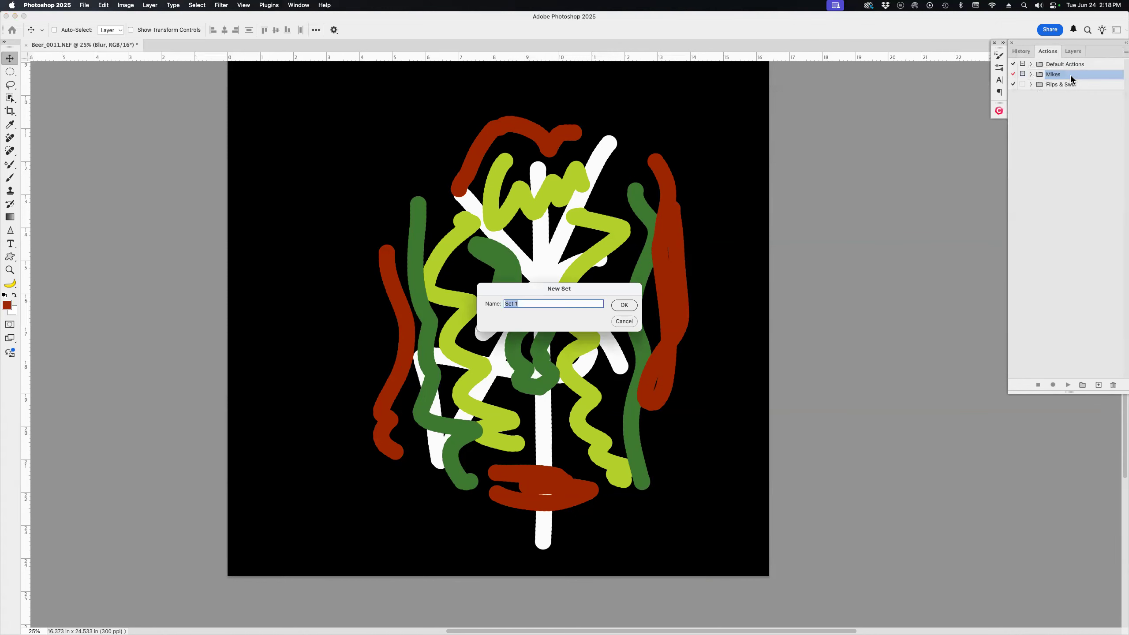
type("Photoshop Party")
key("Return")
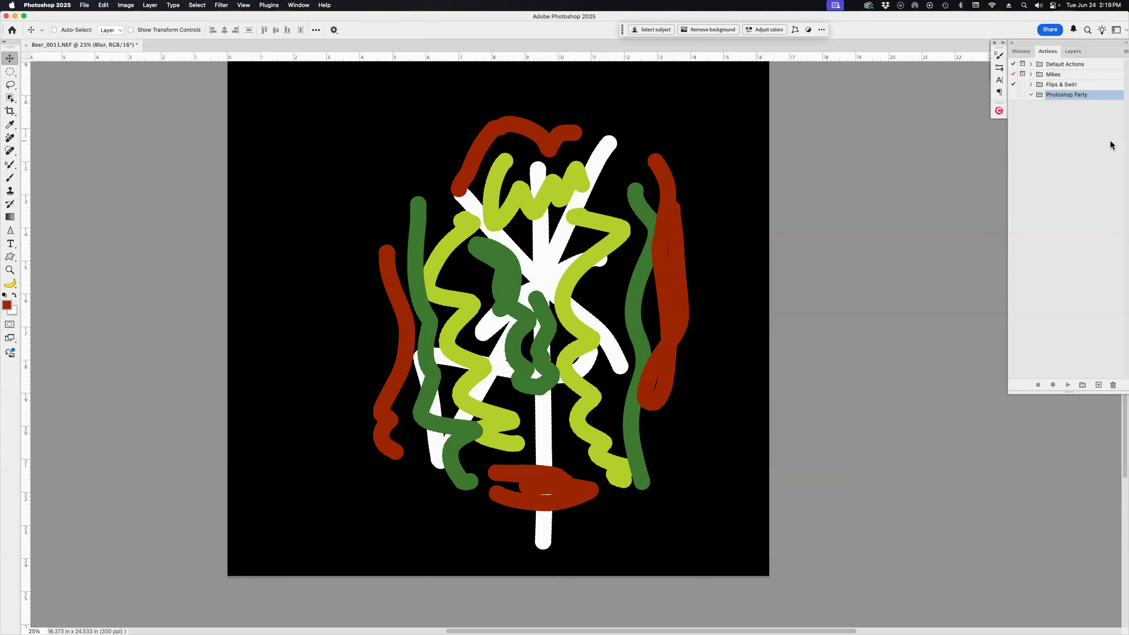
Create a red-coded action named Radial Blur in the Photoshop Party set and start recording it.
left_click(1098, 386)
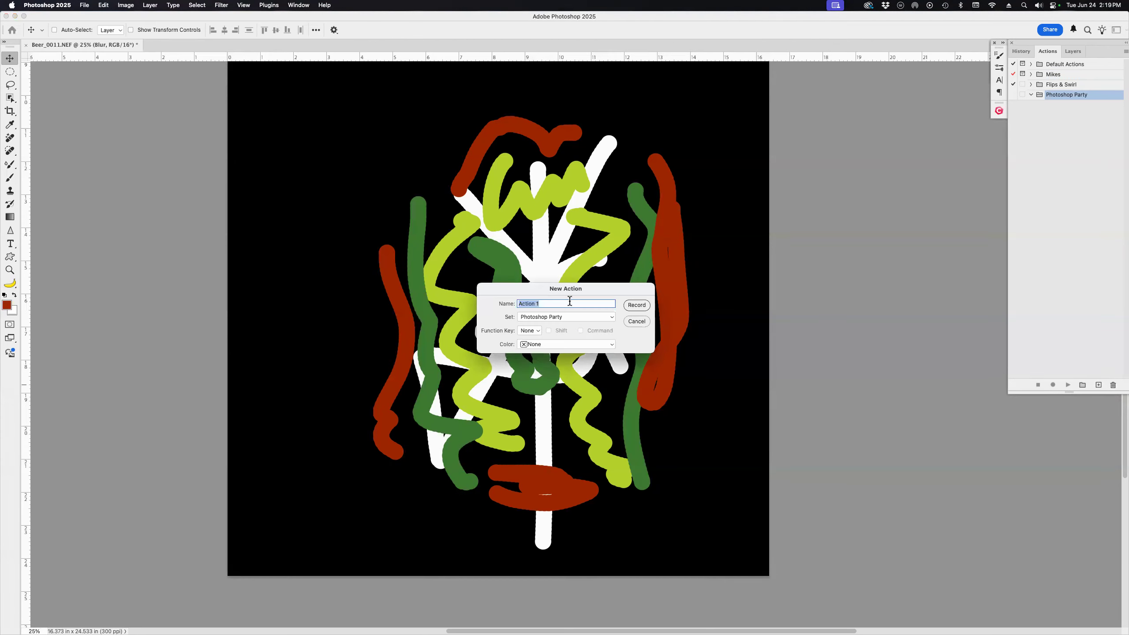
type("R")
left_click(577, 345)
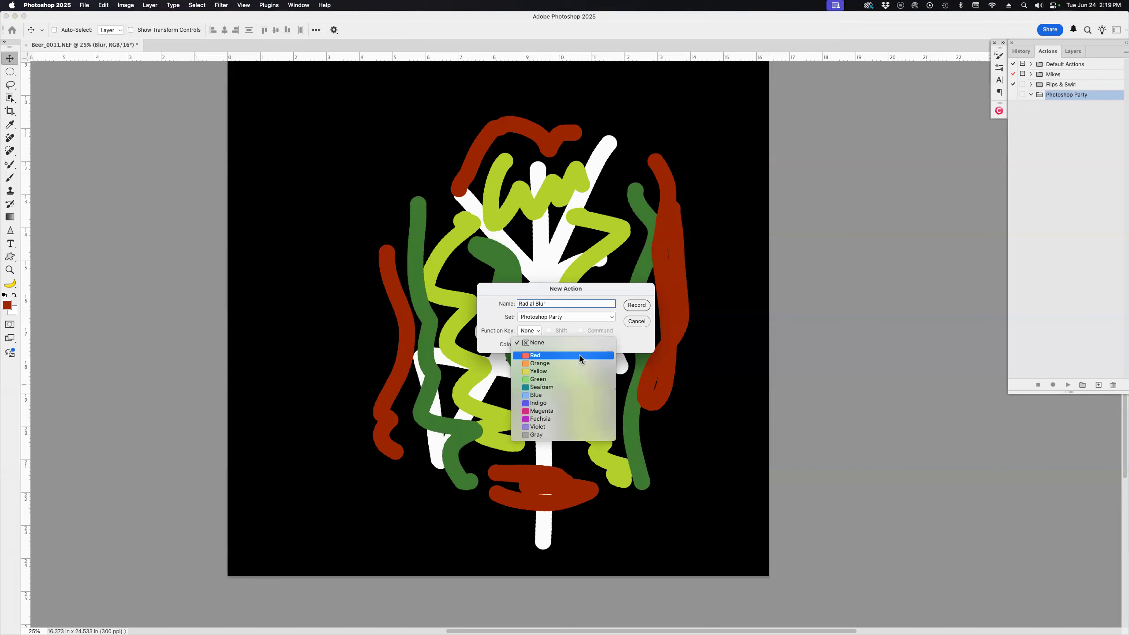
left_click(578, 355)
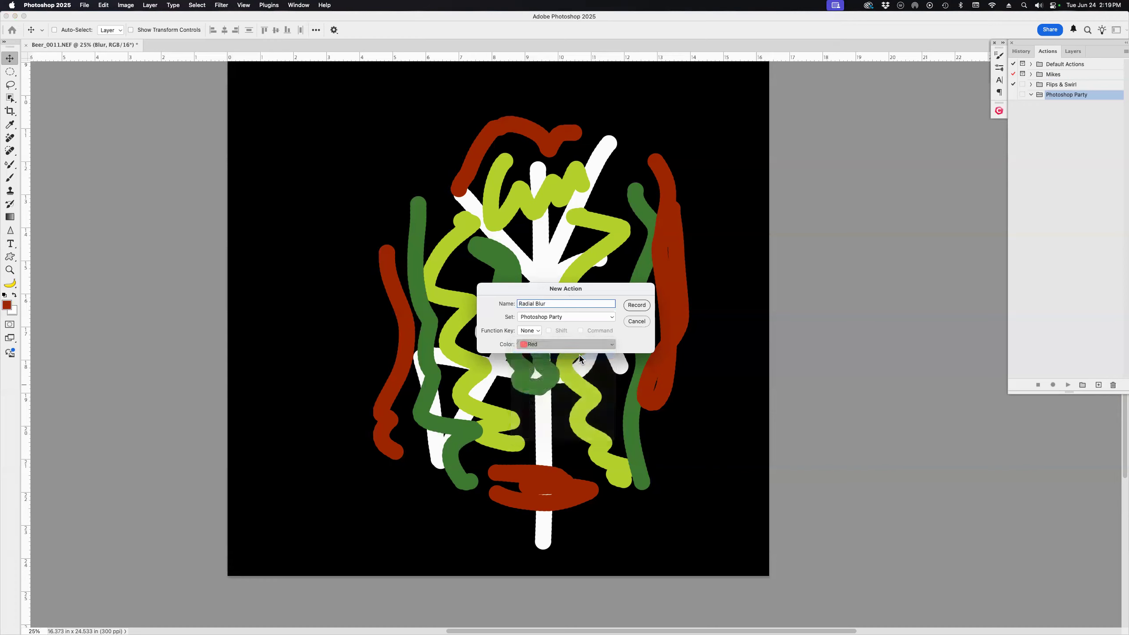
left_click(636, 305)
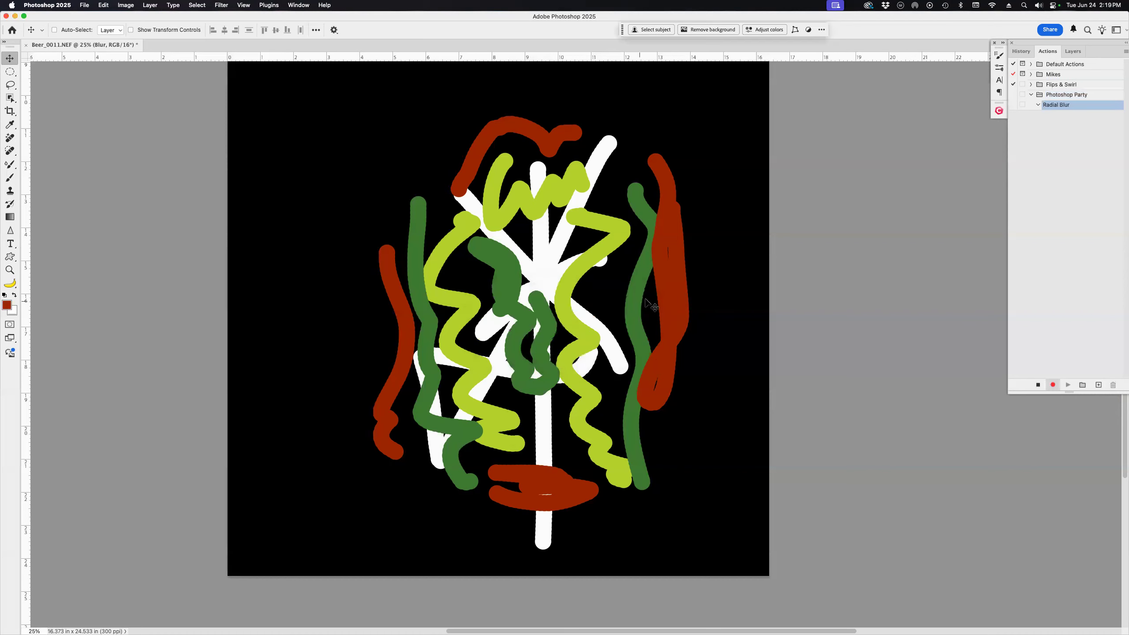
Stop the recording and examine the actions in Button Mode, returning to the list view.
left_click(1038, 385)
left_click(1123, 51)
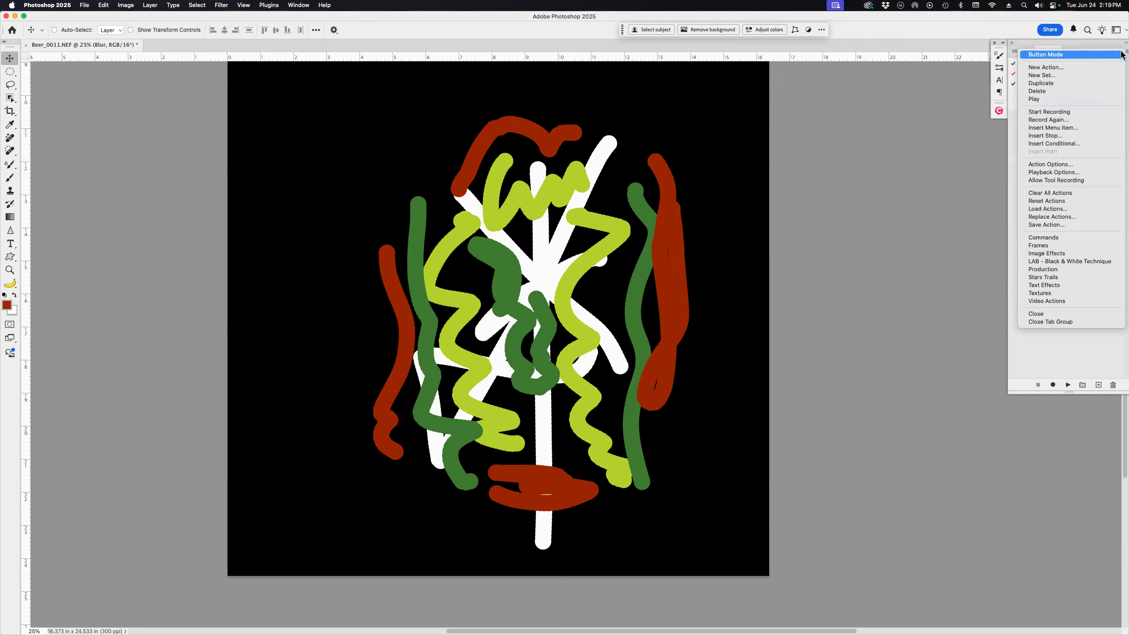
left_click(1119, 55)
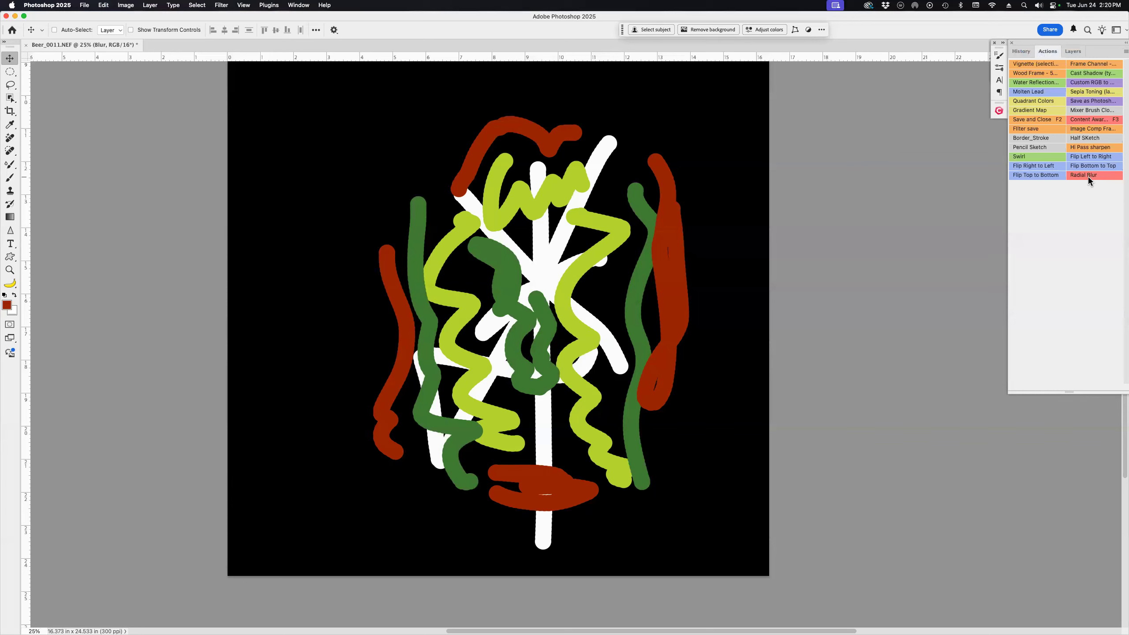
left_click(1121, 56)
left_click(1070, 54)
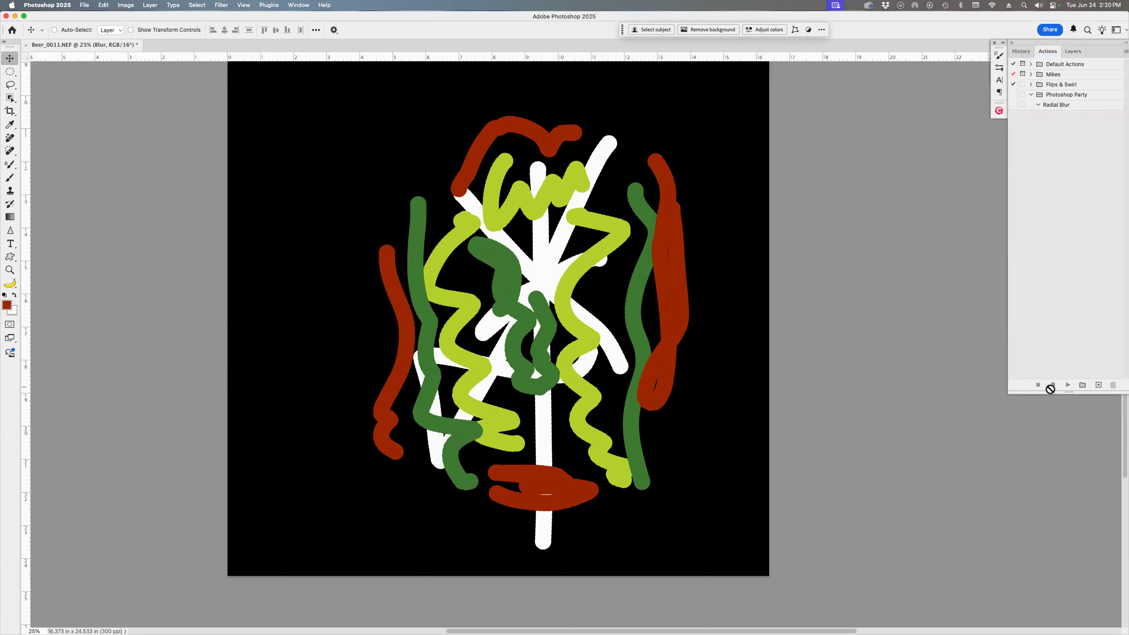
Record a Zoom Radial Blur into the Radial Blur action with amount 80, Best quality and a centered blur origin, and stop recording.
left_click(1062, 107)
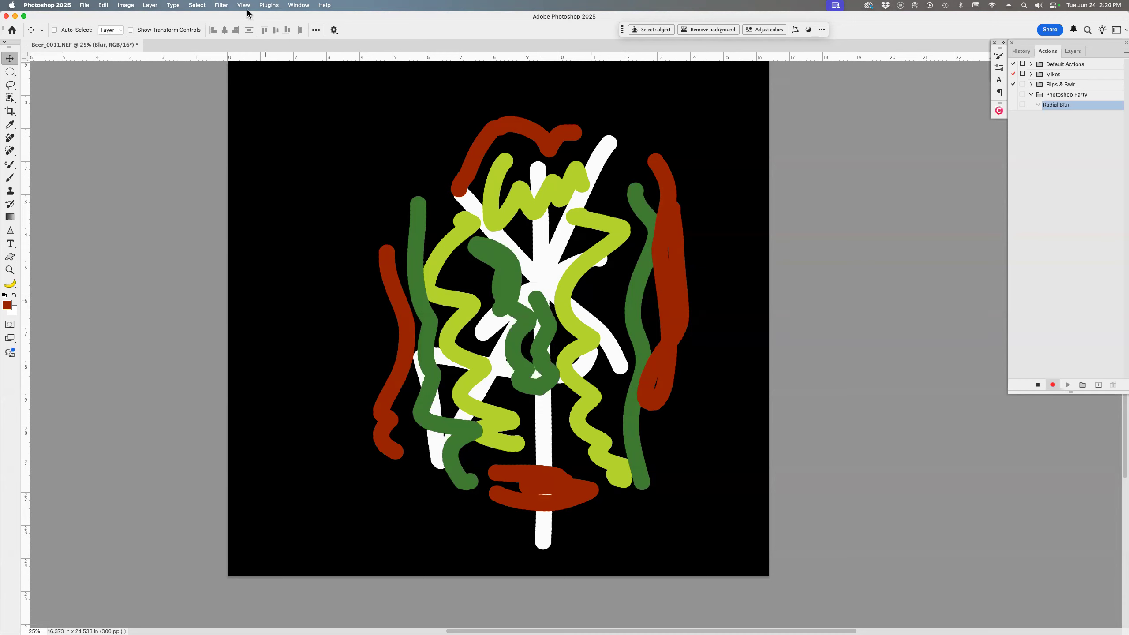
left_click(222, 5)
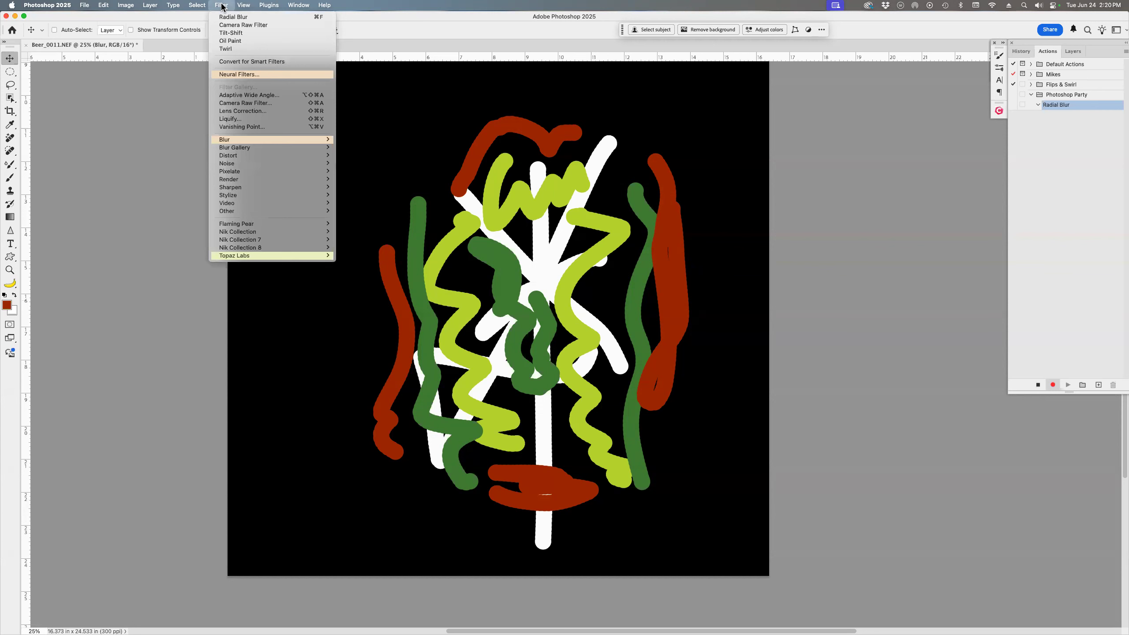
mouse_move(260, 141)
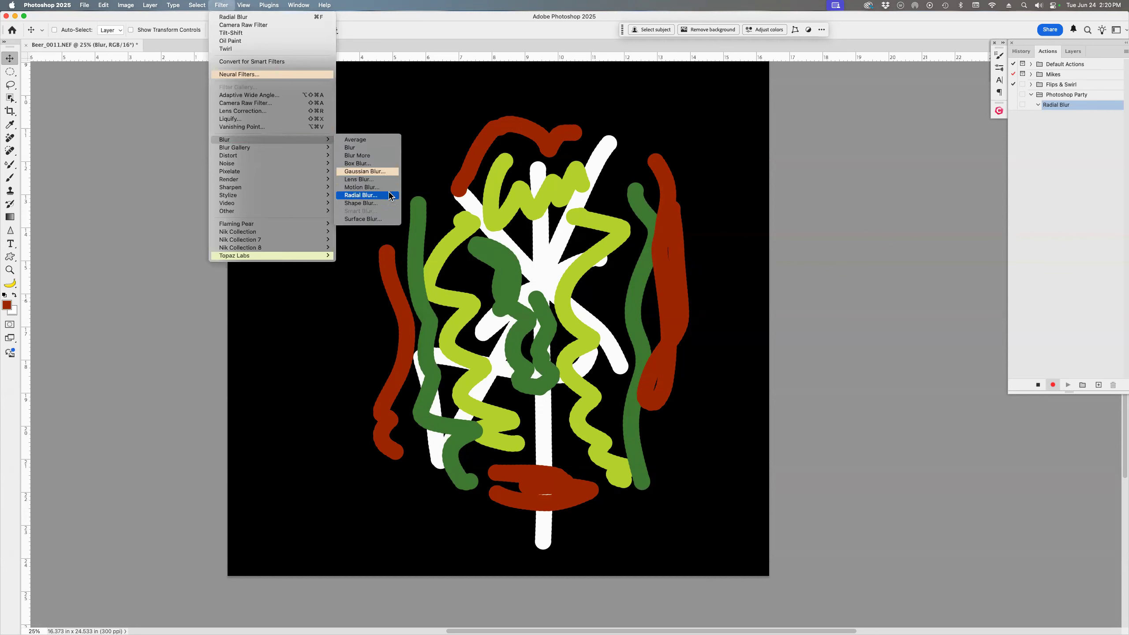
left_click(360, 195)
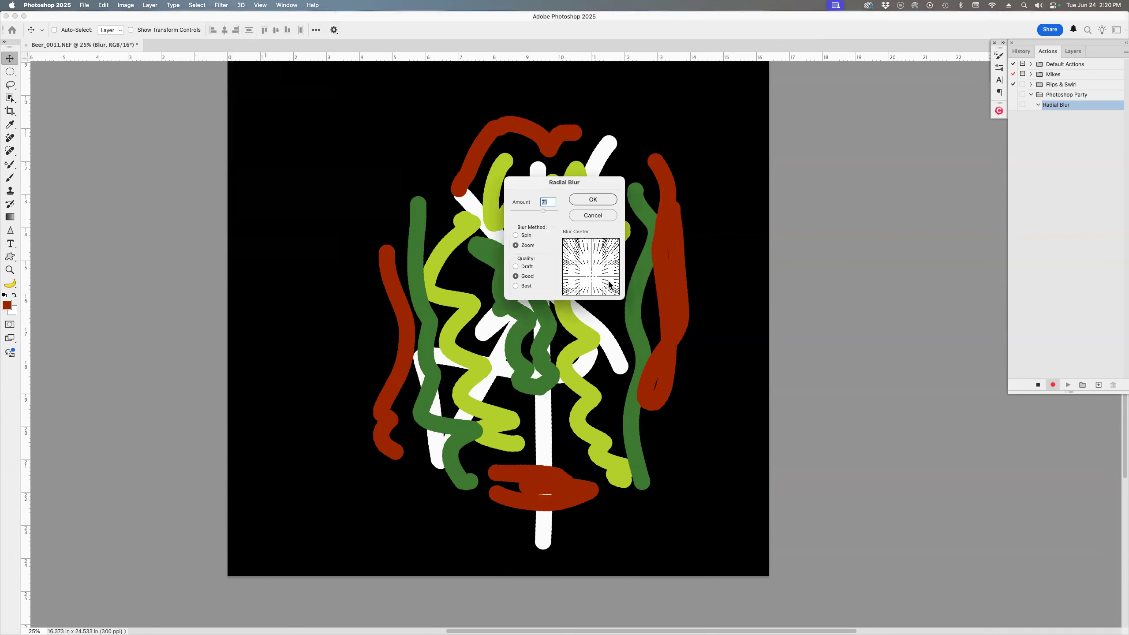
left_click_drag(594, 272, 591, 267)
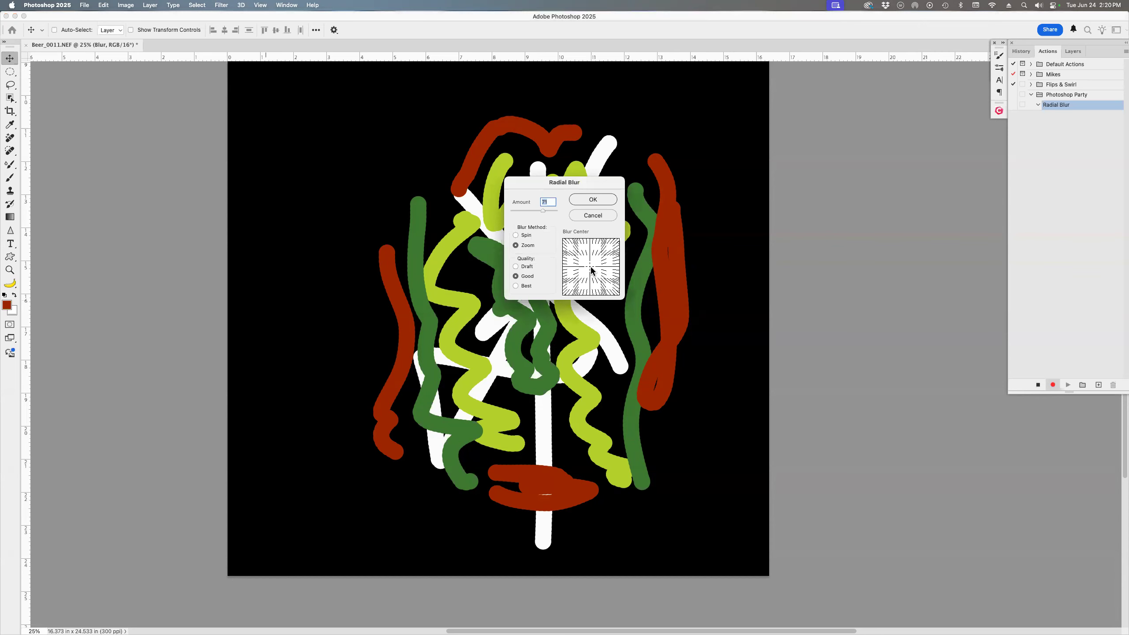
left_click_drag(543, 209, 547, 210)
left_click(527, 285)
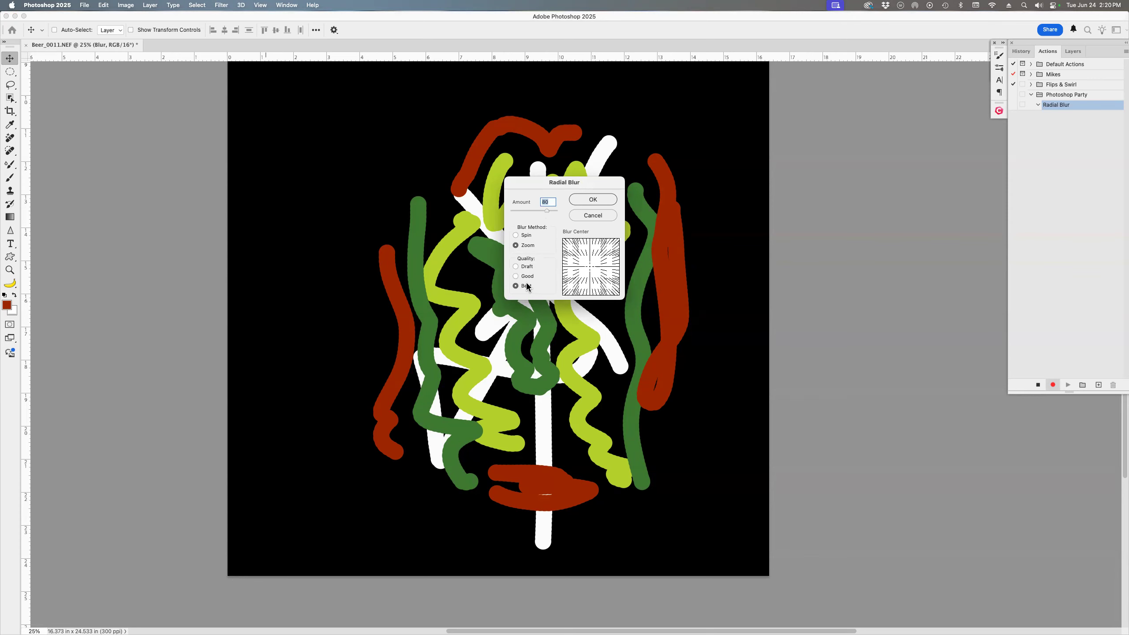
left_click(593, 200)
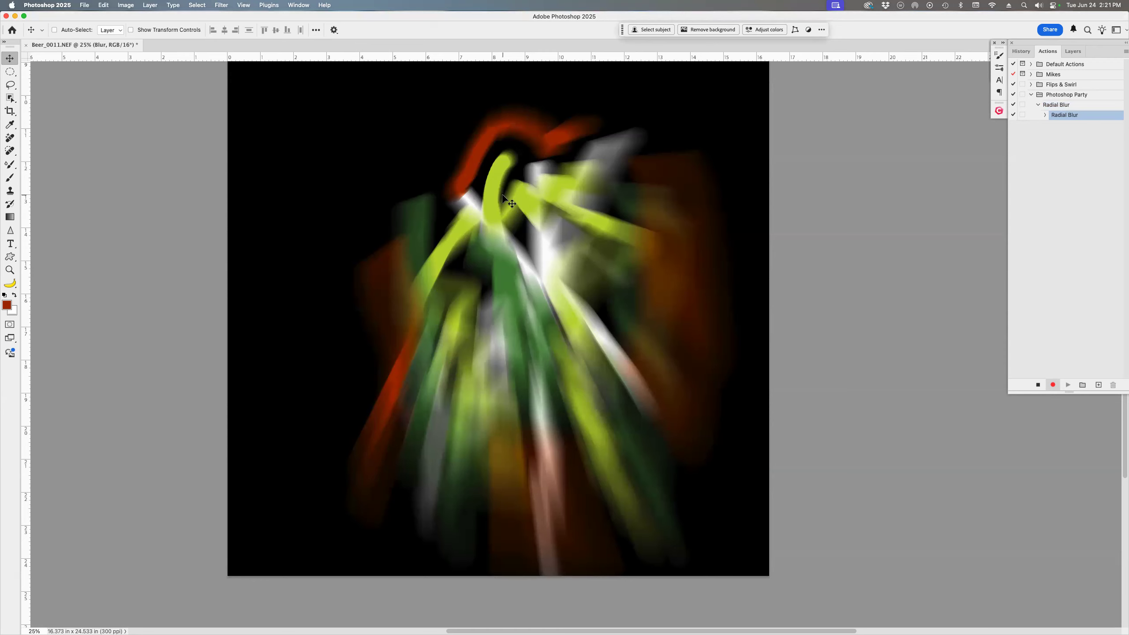
left_click(1037, 385)
Play the Radial Blur action once, and step the document history back to the last brush stroke.
left_click(1069, 106)
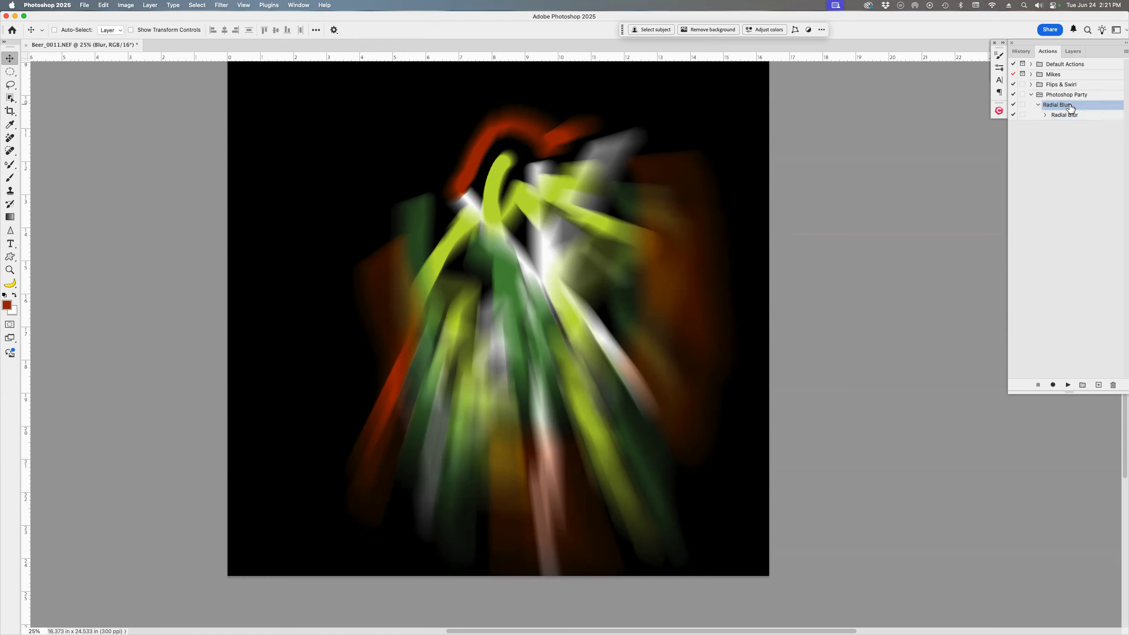
left_click(1067, 385)
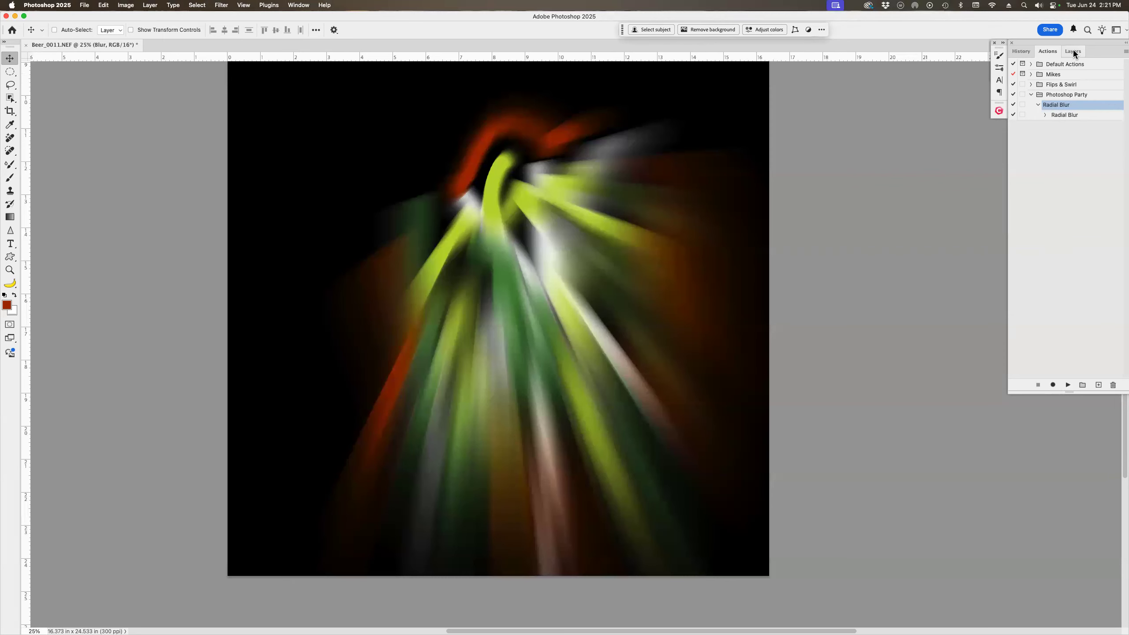
left_click(1021, 51)
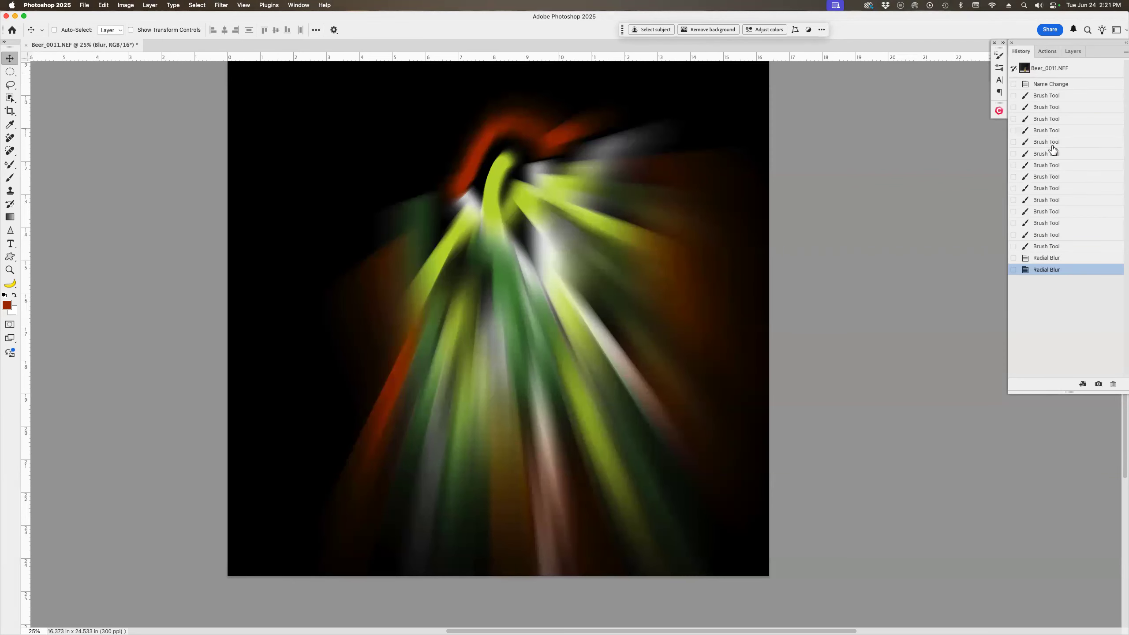
left_click(1047, 248)
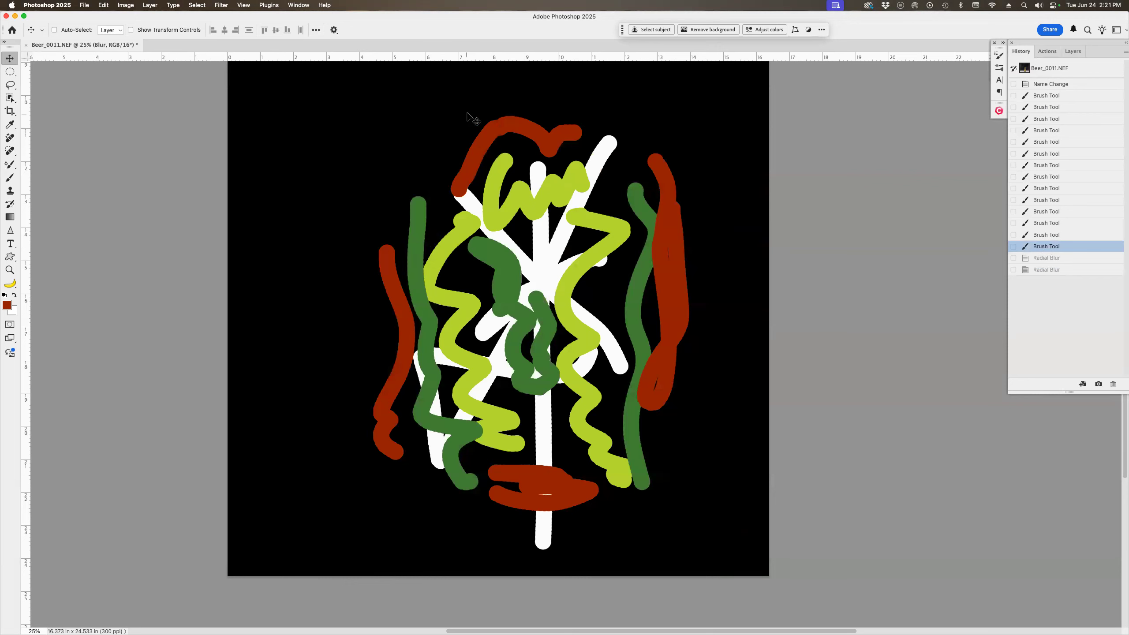
Paint three long dark red brush strokes from the upper canvas converging toward the center of the artwork.
key("b")
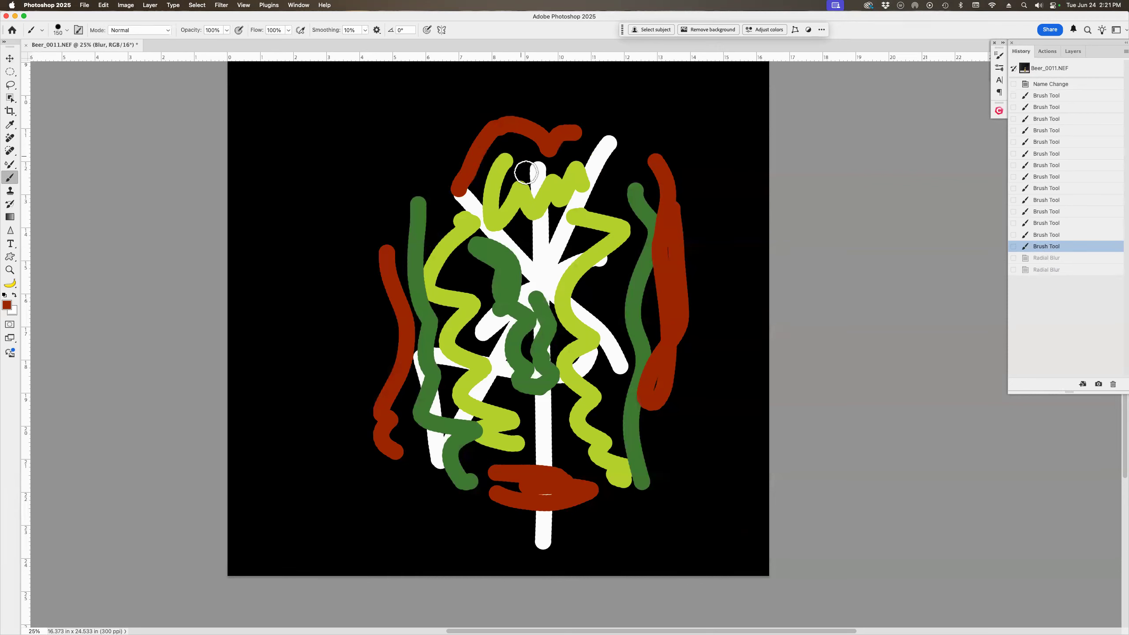
left_click_drag(408, 134, 533, 307)
left_click_drag(589, 101, 550, 310)
left_click_drag(507, 92, 558, 313)
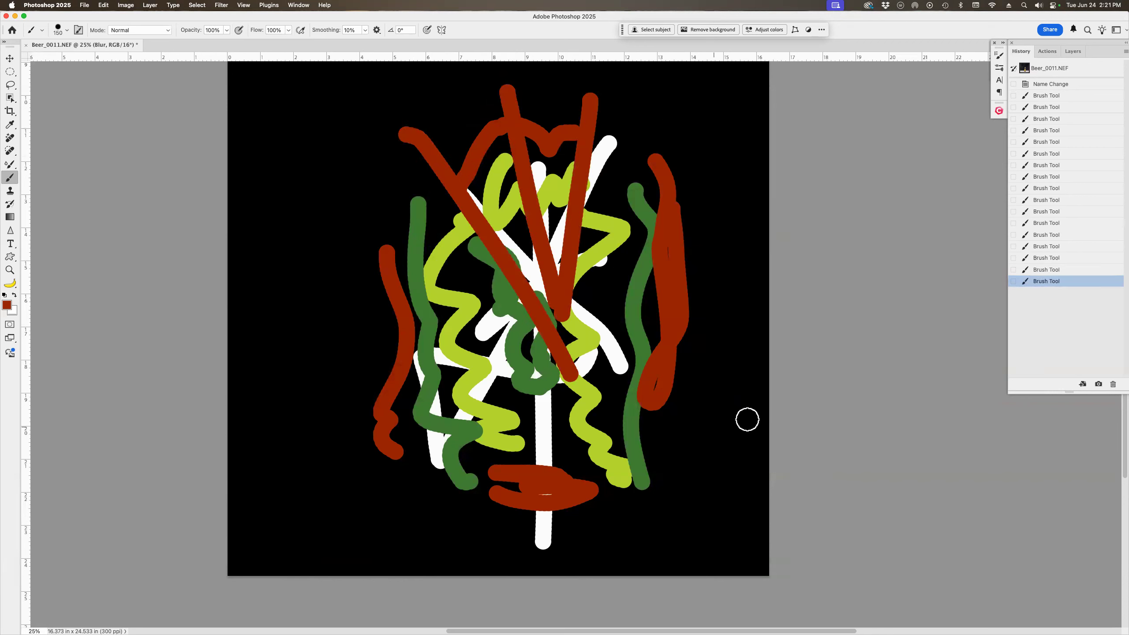
Reopen the recorded Radial Blur command's settings and accept them with amount 80, Zoom and Best quality.
left_click(1047, 51)
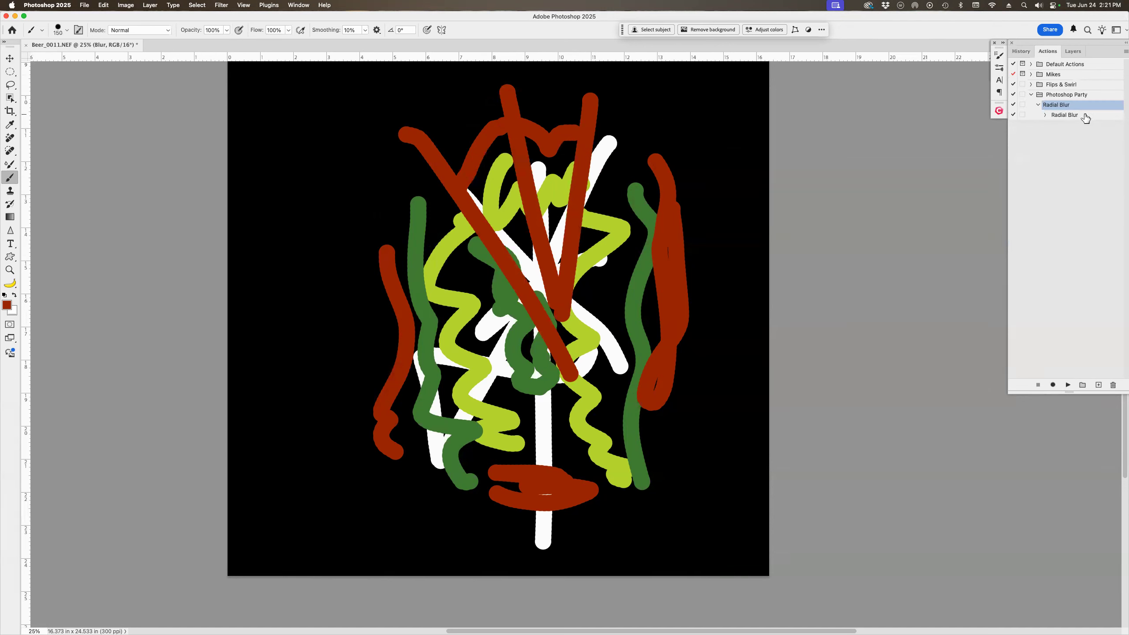
double_click(1066, 115)
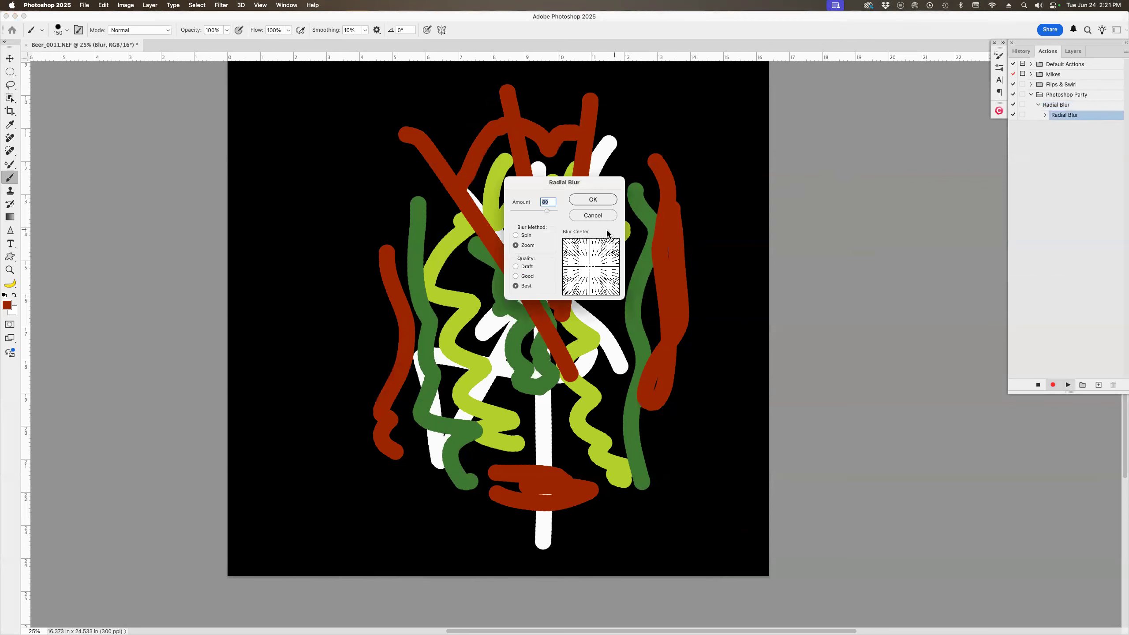
left_click(589, 199)
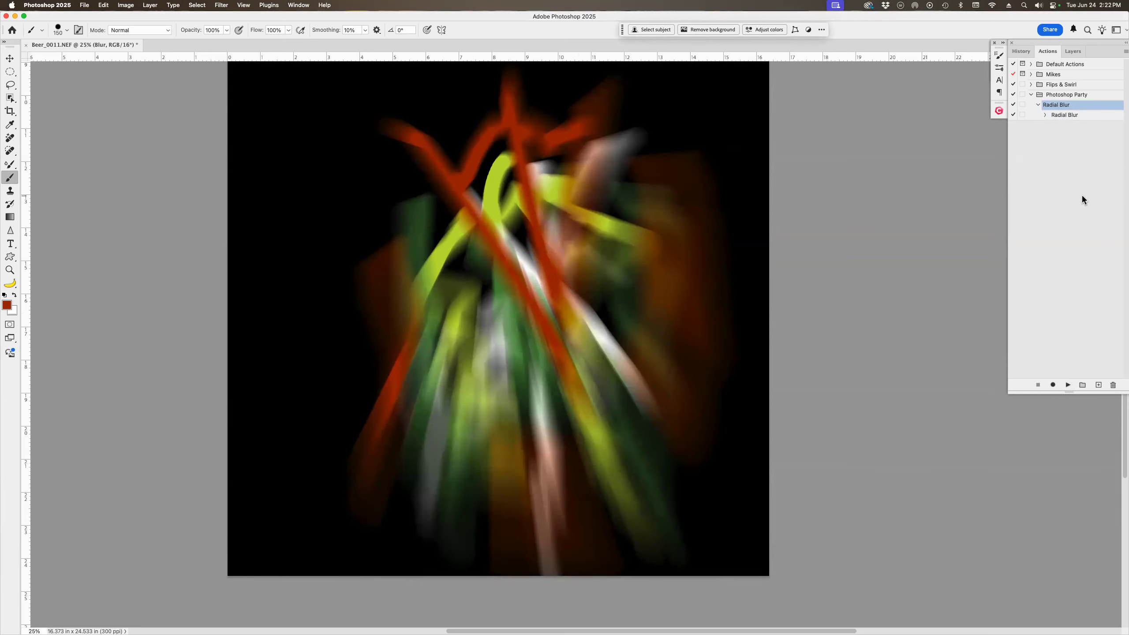
Record a second Radial Blur after the first one in the action, using amount 80, Zoom and Best quality, and stop recording.
left_click(1065, 115)
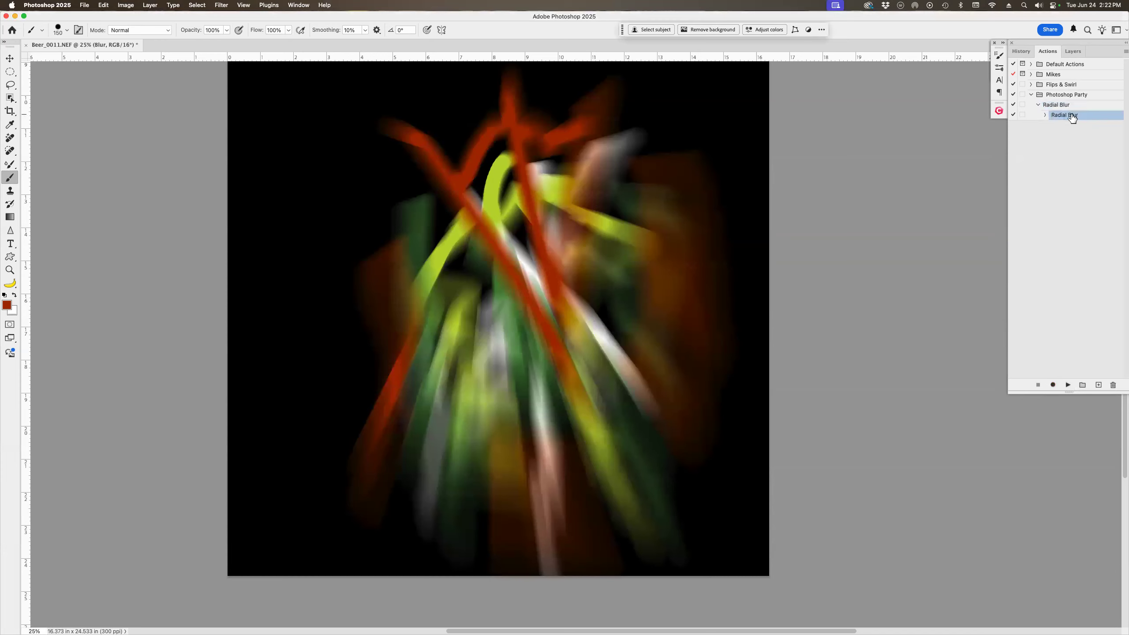
left_click_drag(1071, 115, 1070, 127)
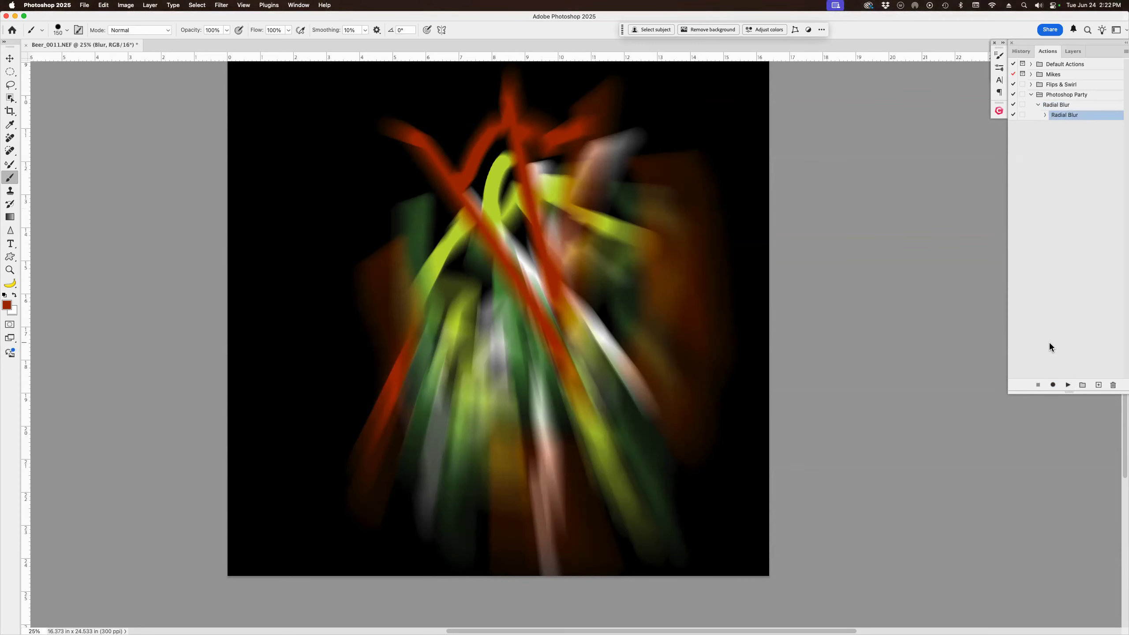
left_click(1052, 385)
left_click(221, 5)
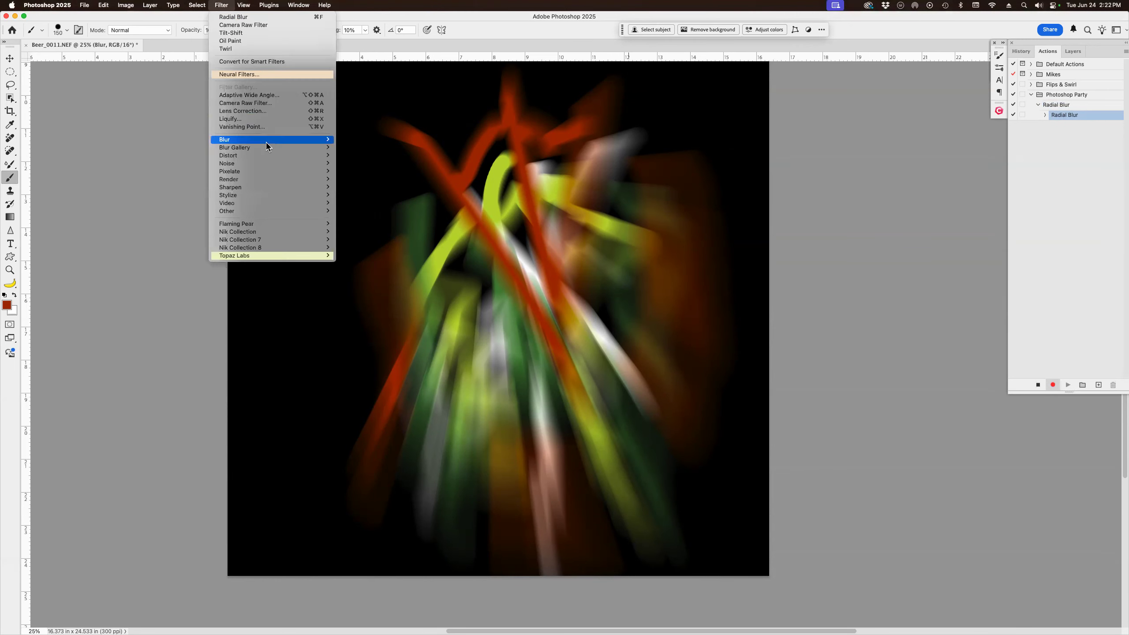
mouse_move(269, 140)
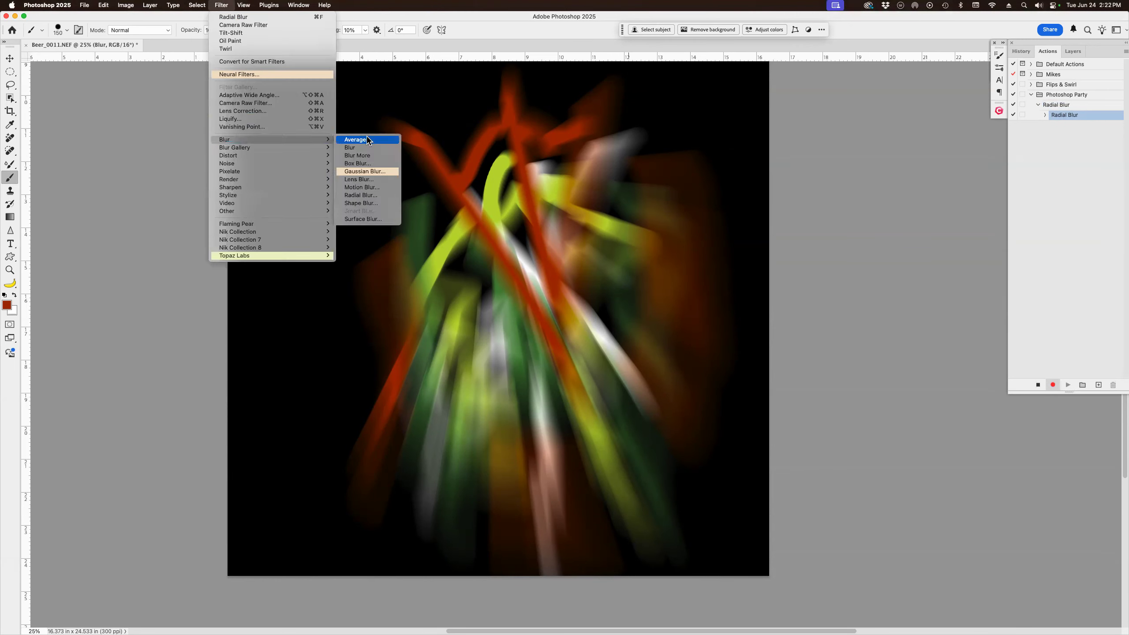
left_click(385, 197)
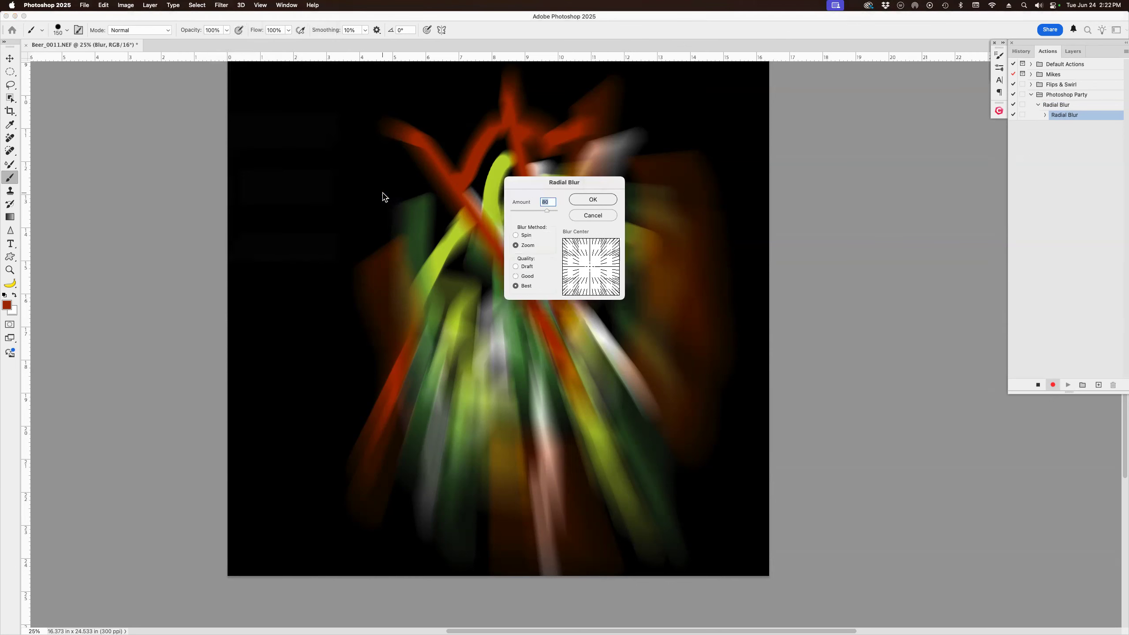
left_click(589, 199)
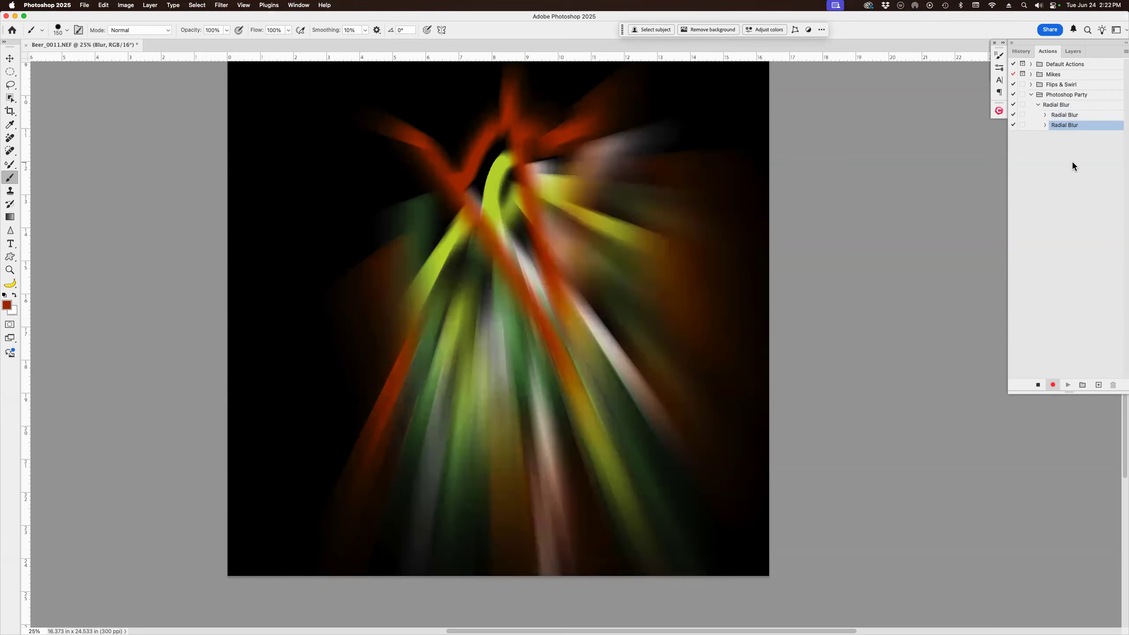
left_click(1038, 385)
Play the whole Radial Blur action, and turn on dialog display for both of its blur commands.
left_click(1067, 106)
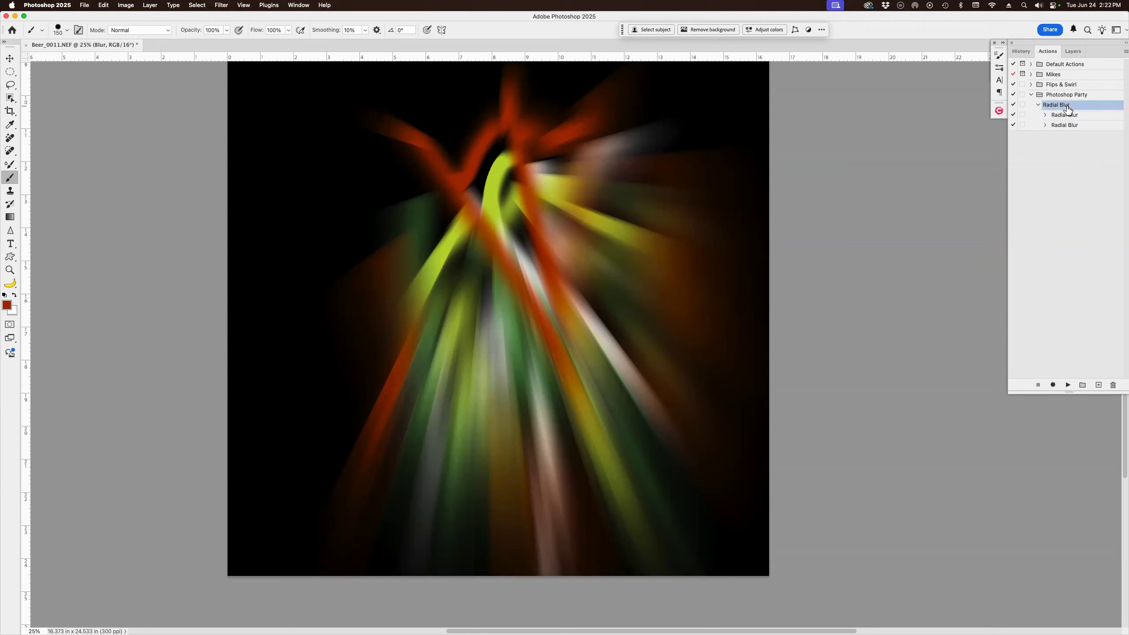
left_click(1067, 384)
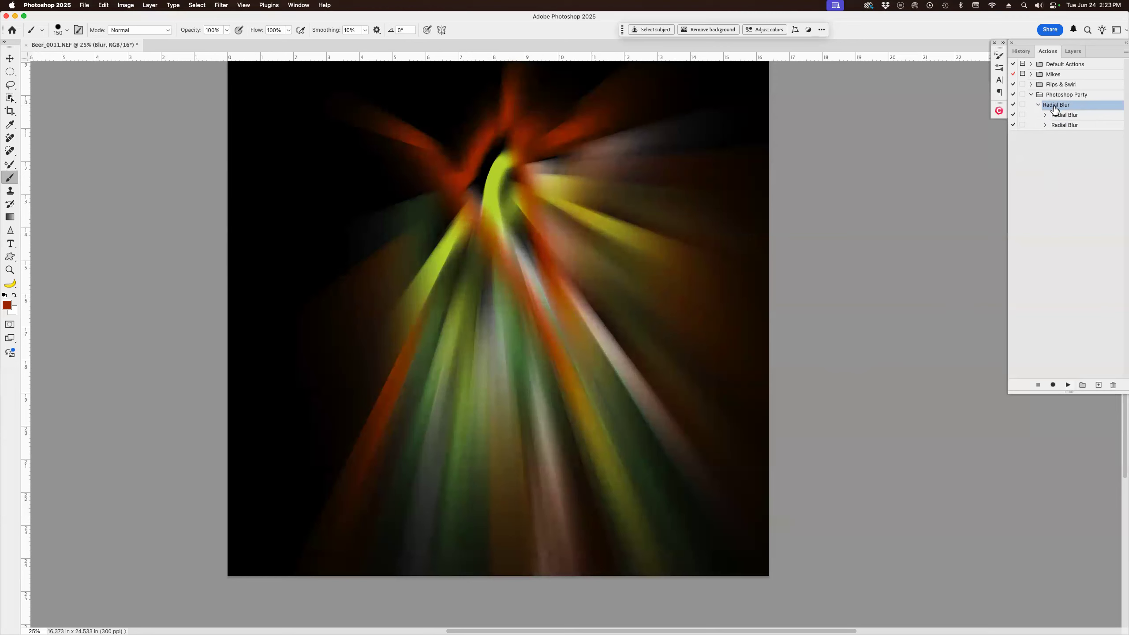
left_click(1022, 125)
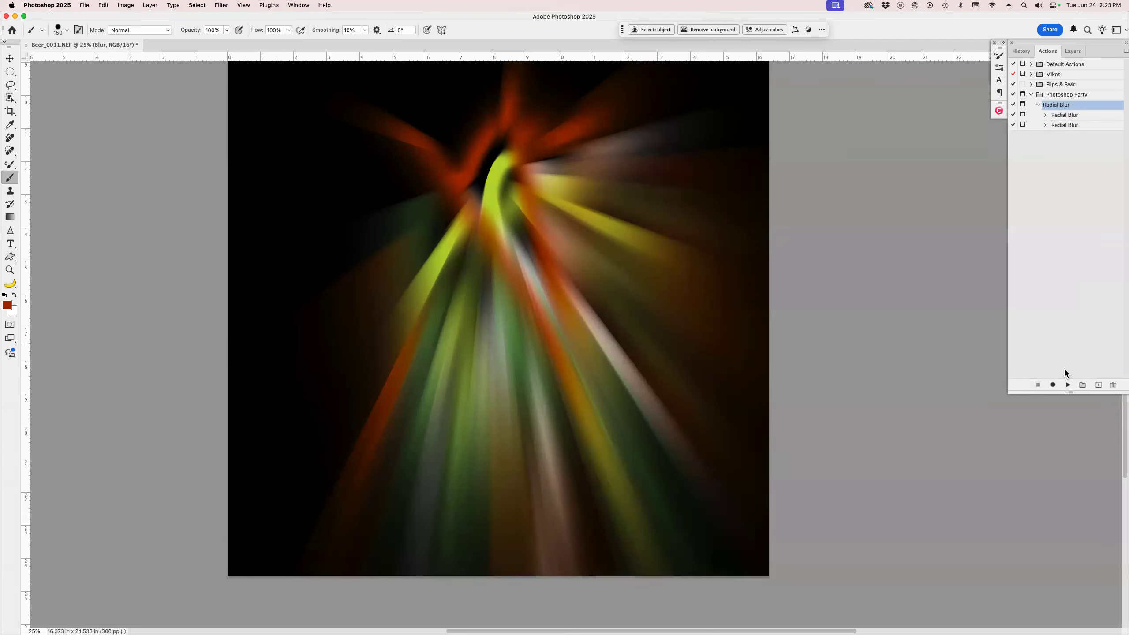
Play the action with its dialogs, accepting the first Radial Blur as recorded and choosing Draft quality for the second.
left_click(1068, 385)
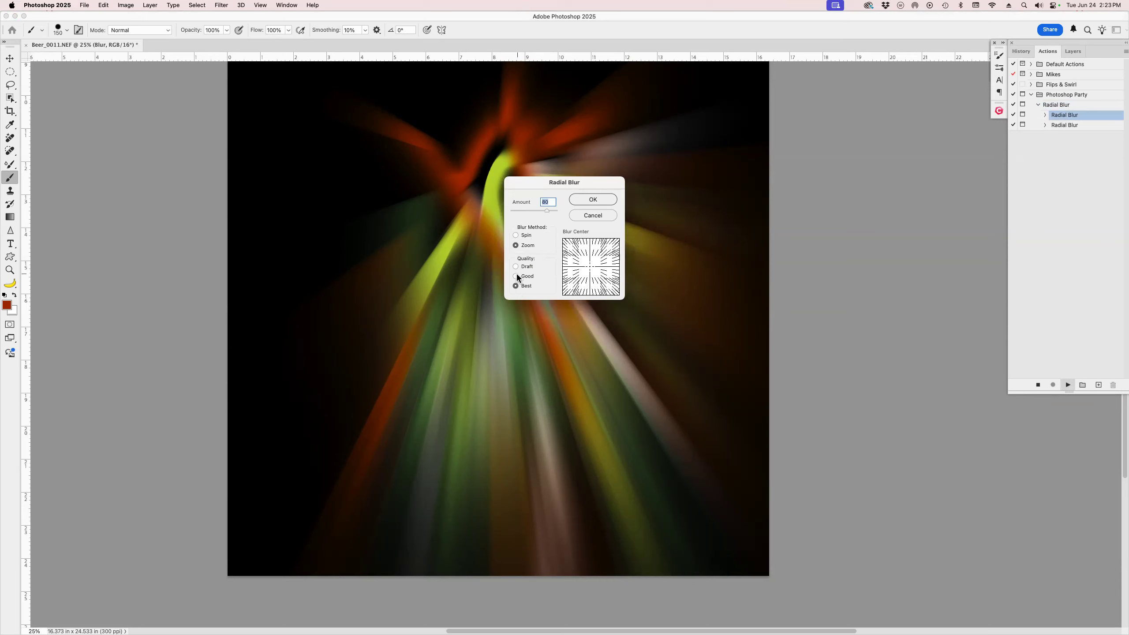
left_click(588, 196)
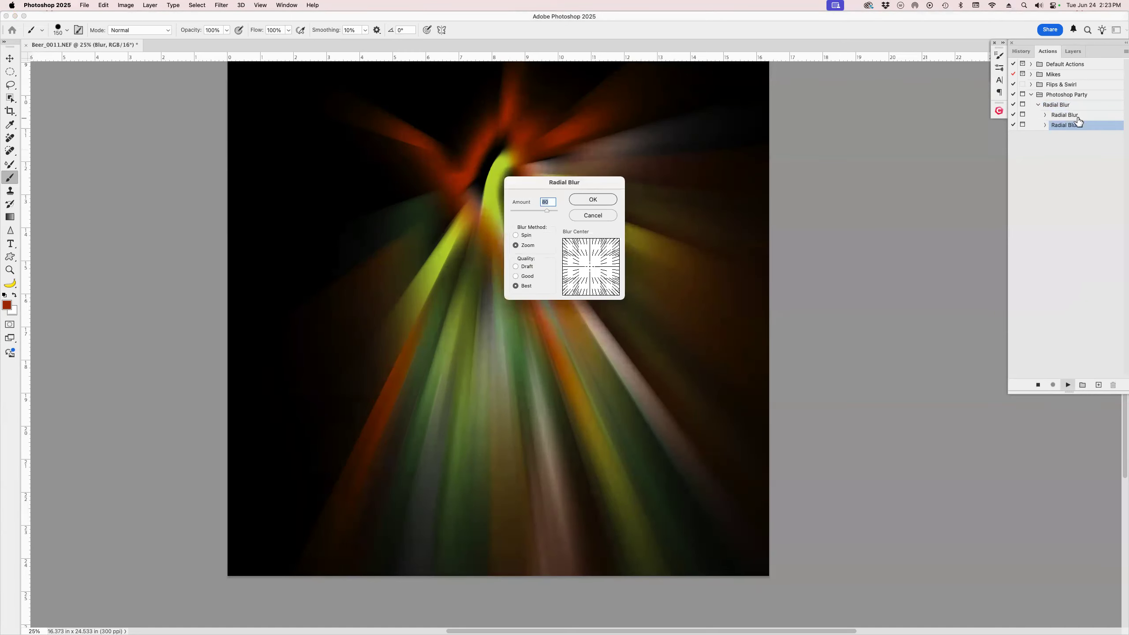
left_click(527, 280)
left_click(525, 266)
left_click(595, 200)
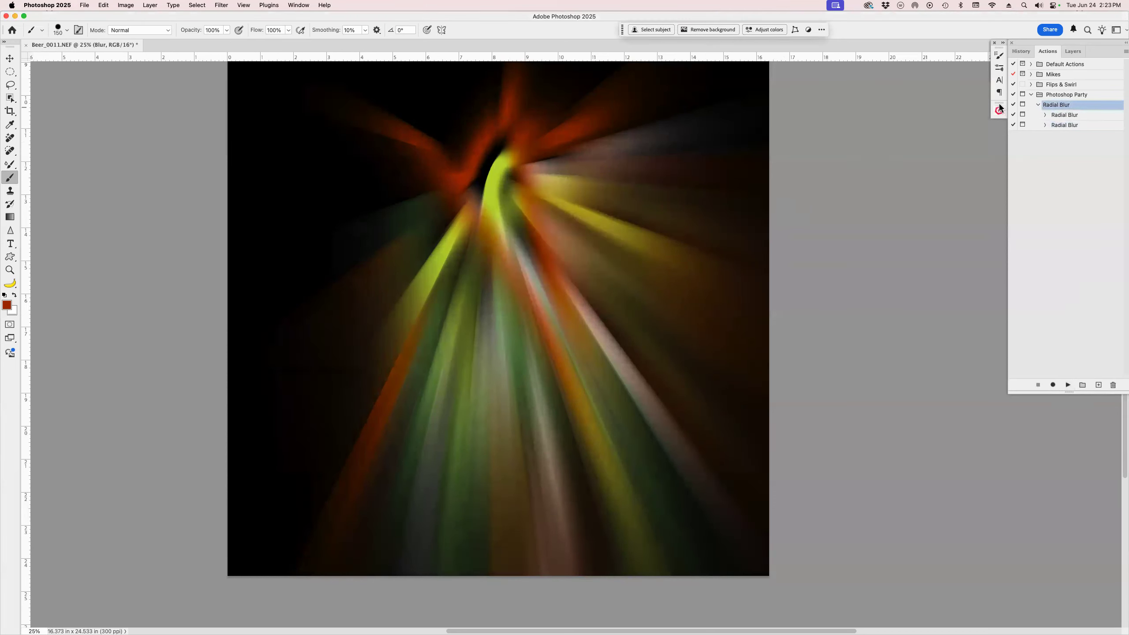
Insert a Stop with the message "Get ready to change your settings" and Allow Continue, and move it to the start of the Radial Blur action.
left_click(1062, 98)
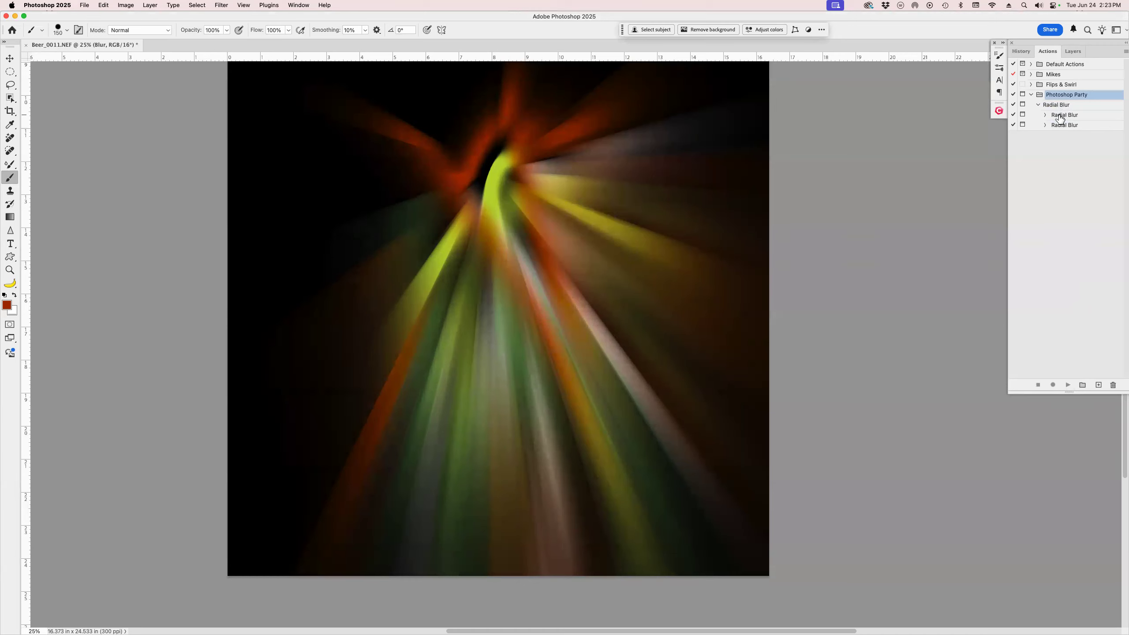
left_click(1061, 117)
left_click(1068, 384)
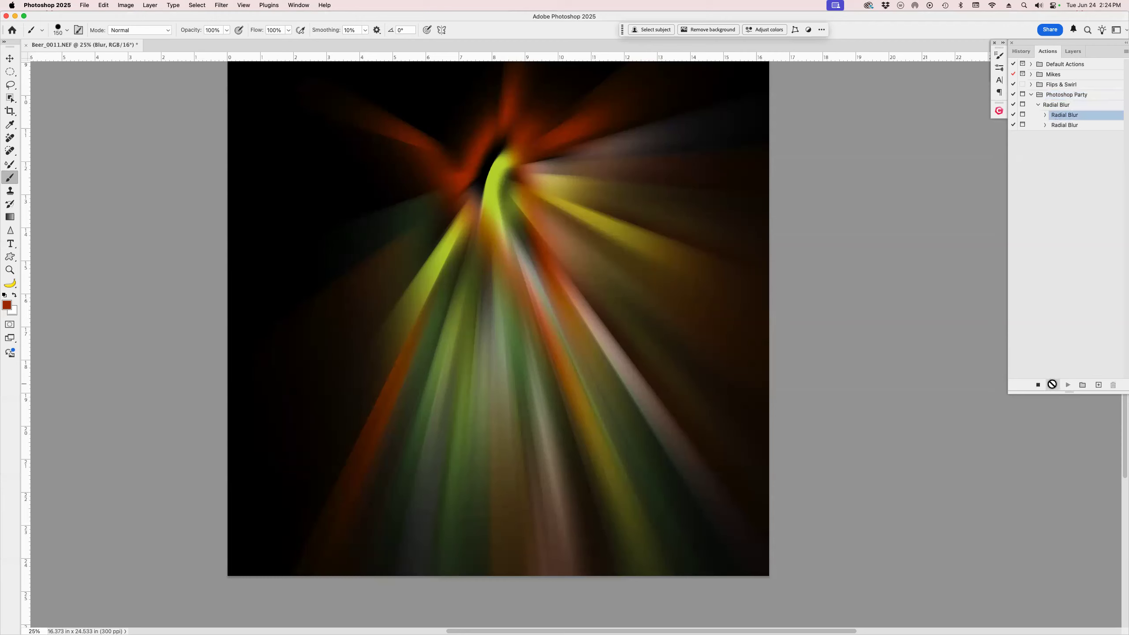
left_click(1123, 52)
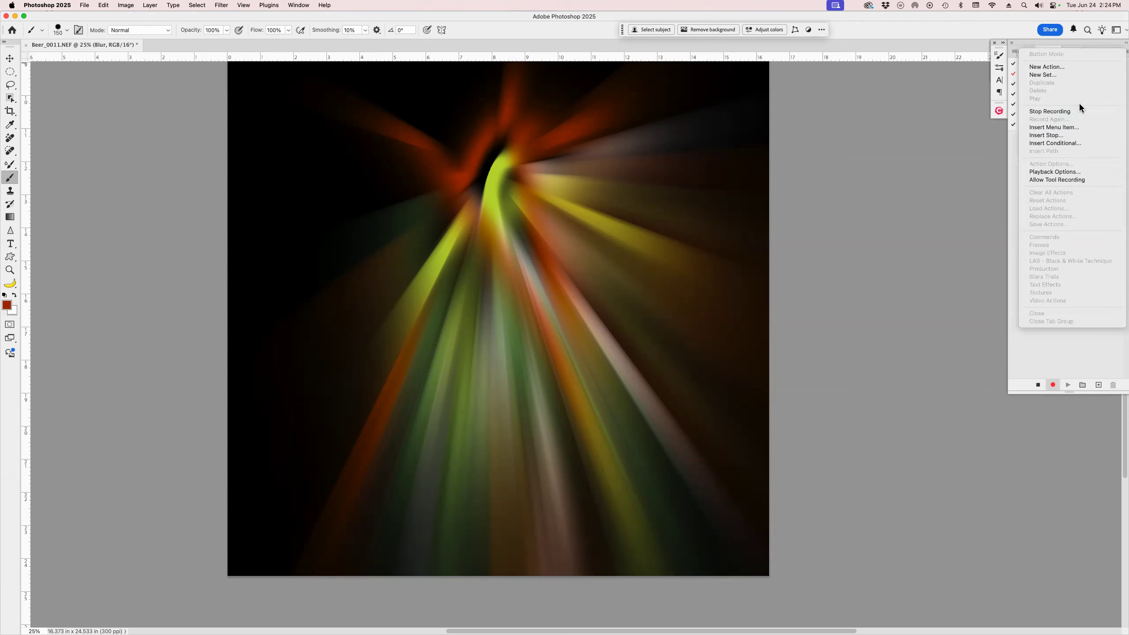
left_click(1069, 136)
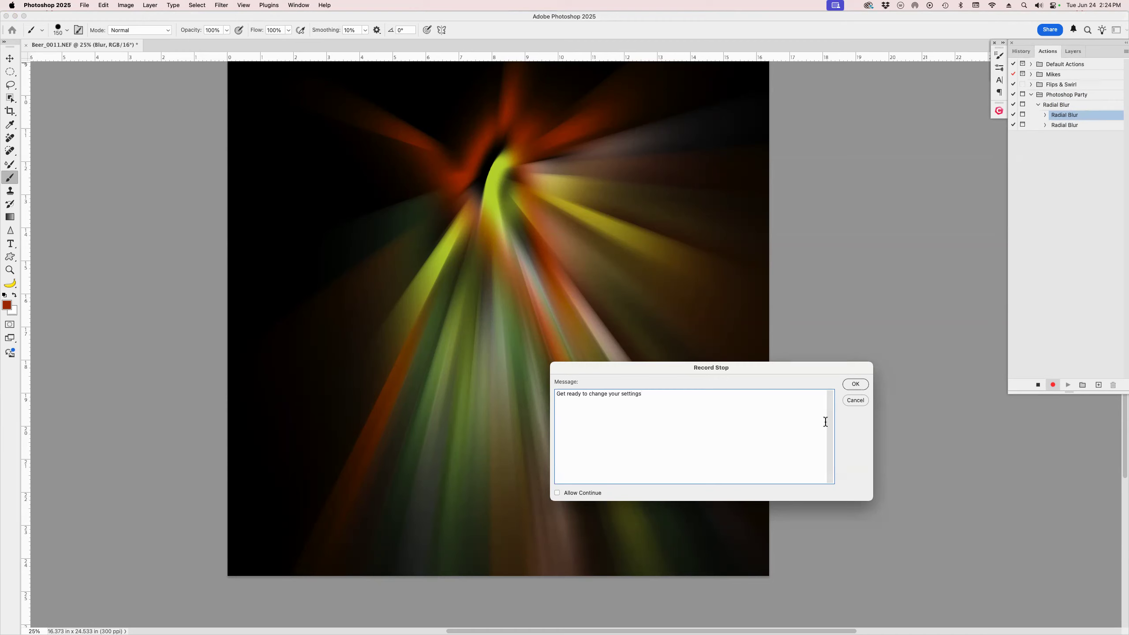
left_click(558, 494)
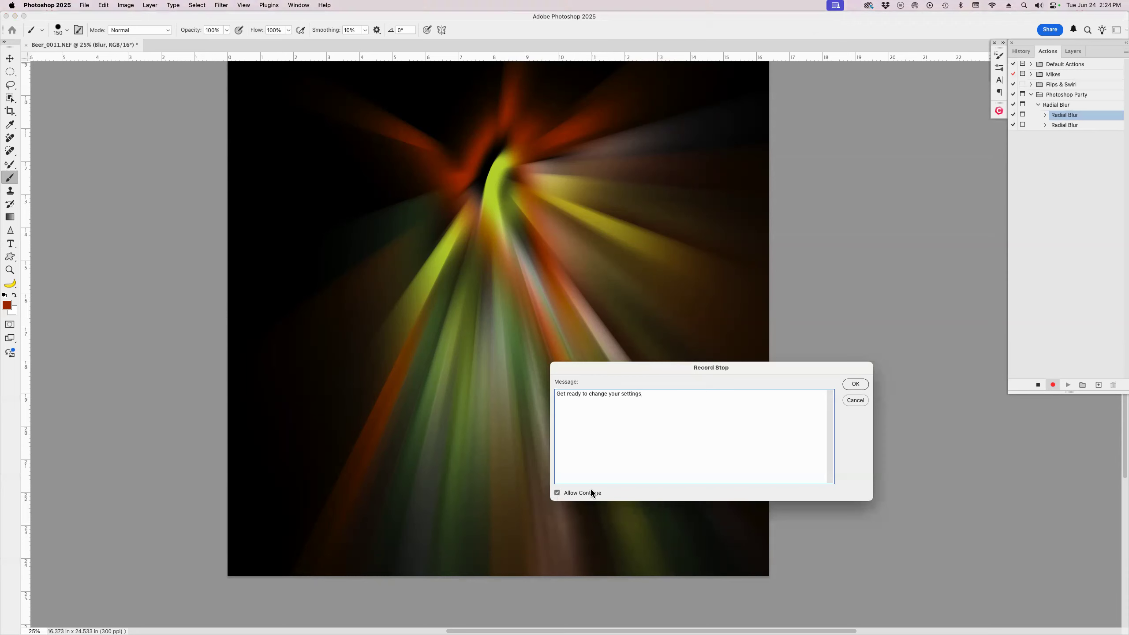
left_click(856, 383)
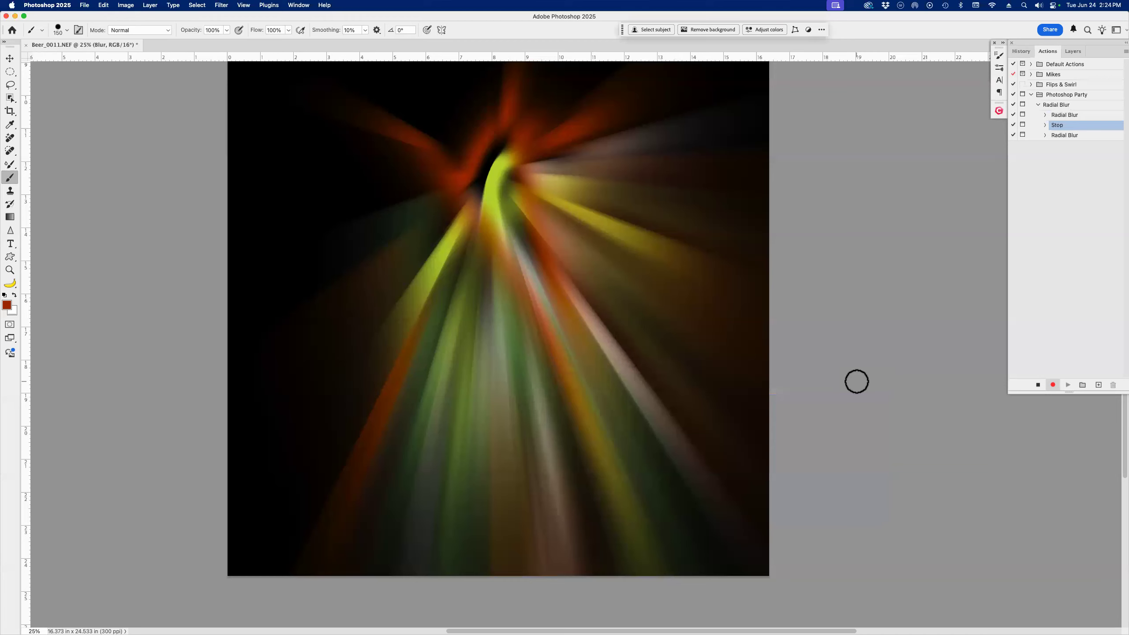
left_click(1091, 114)
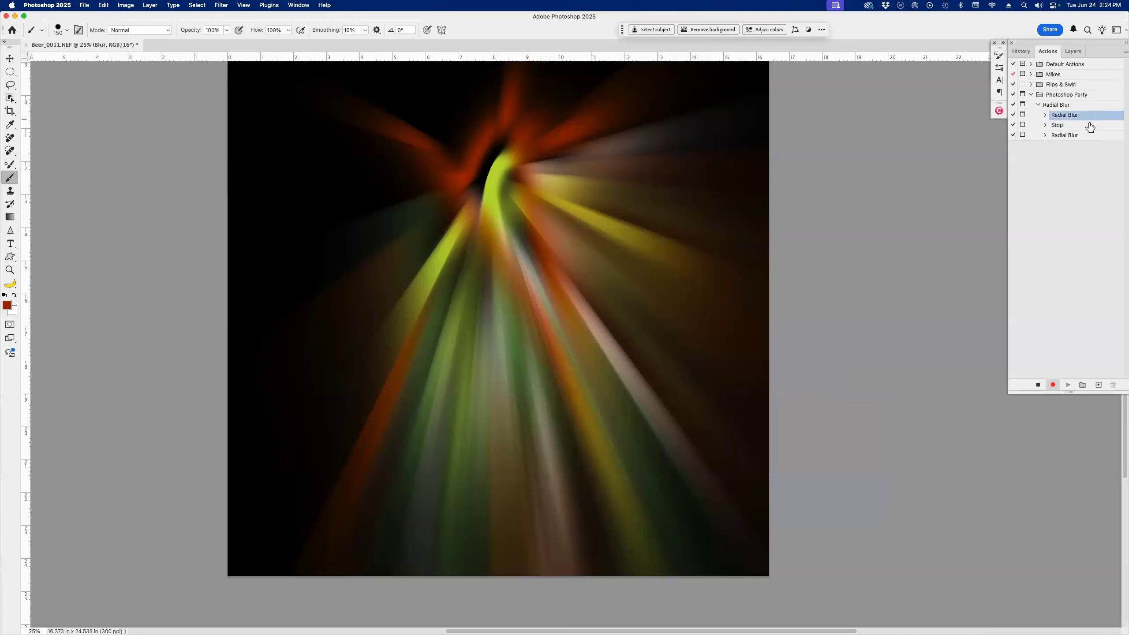
left_click(1090, 124)
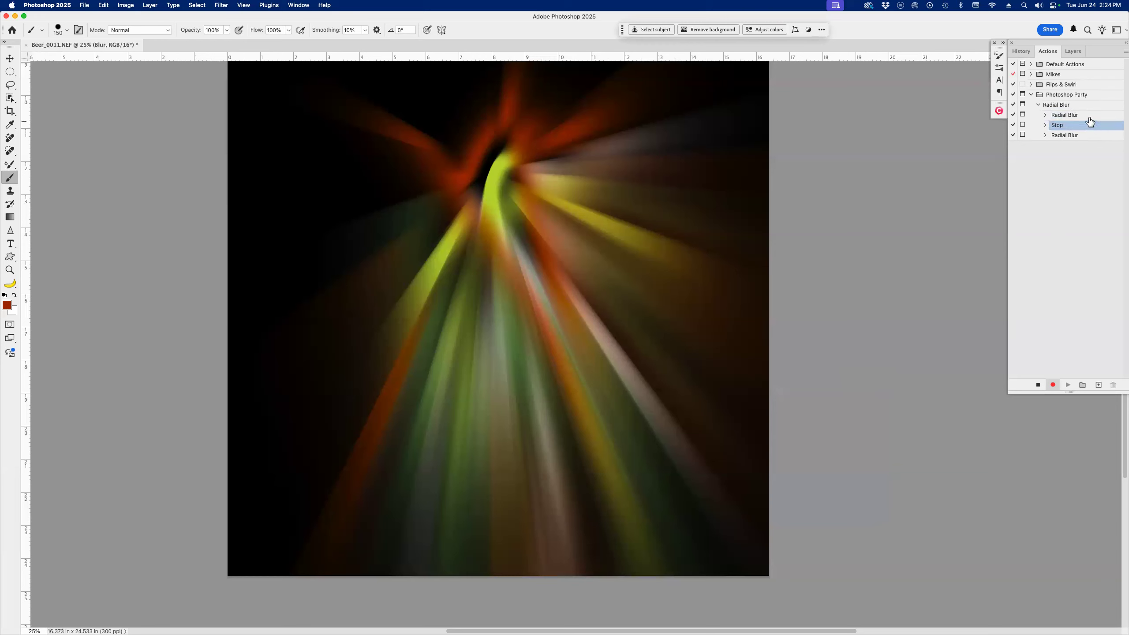
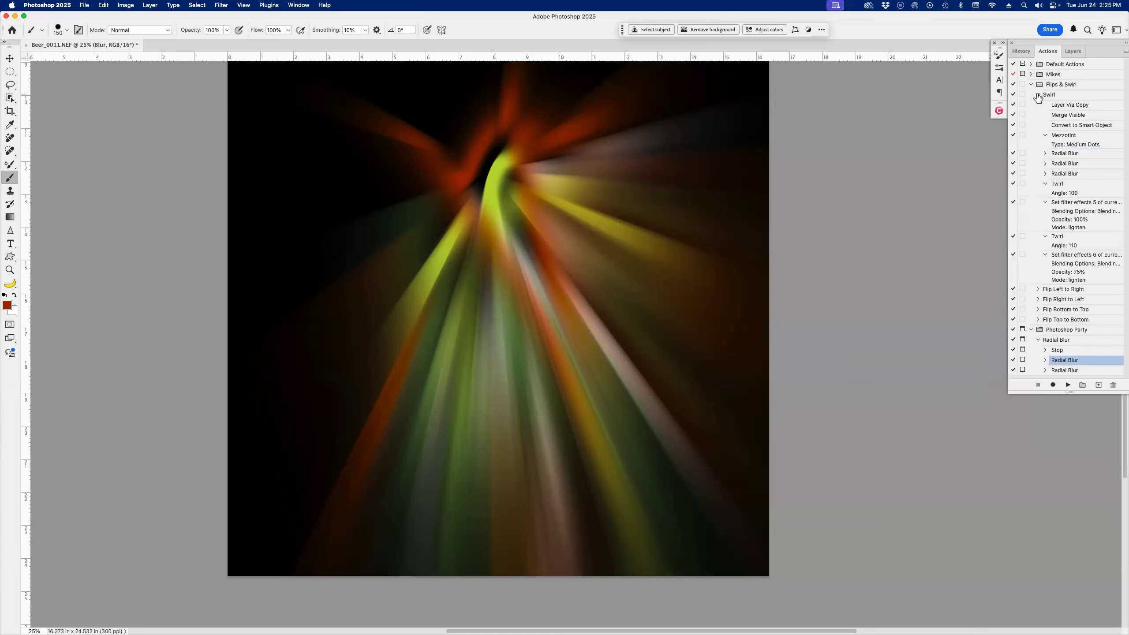
Collapse the Swirl action and copy the Flip Bottom to Top action from the Flips & Swirl set into the Photoshop Party set.
left_click(1039, 95)
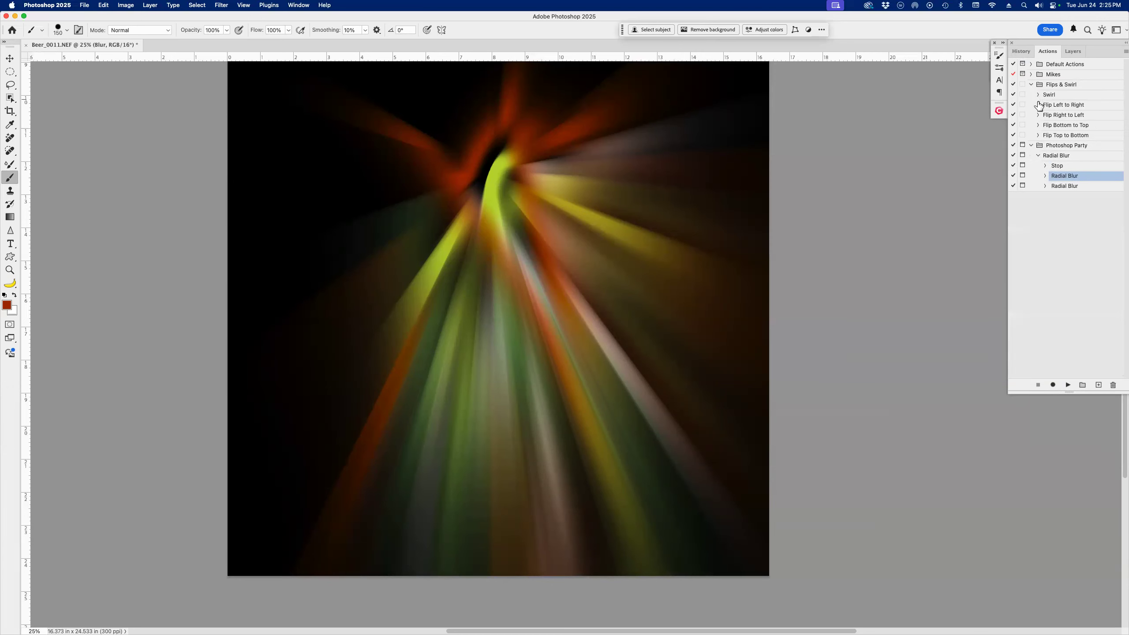
left_click(1069, 126)
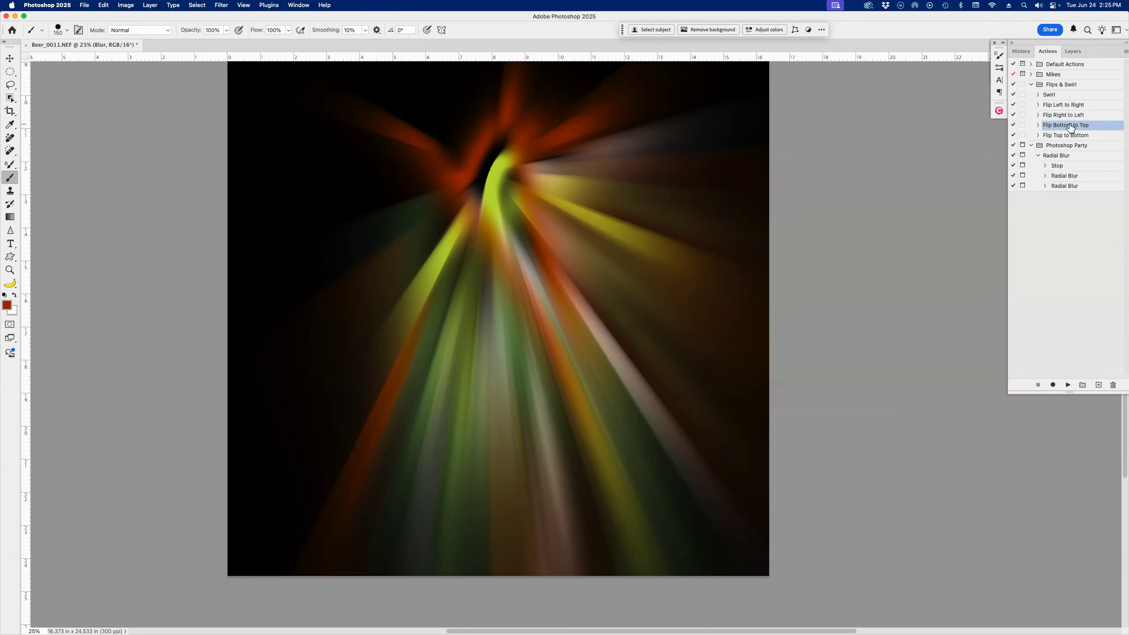
left_click_drag(1070, 127, 1068, 188)
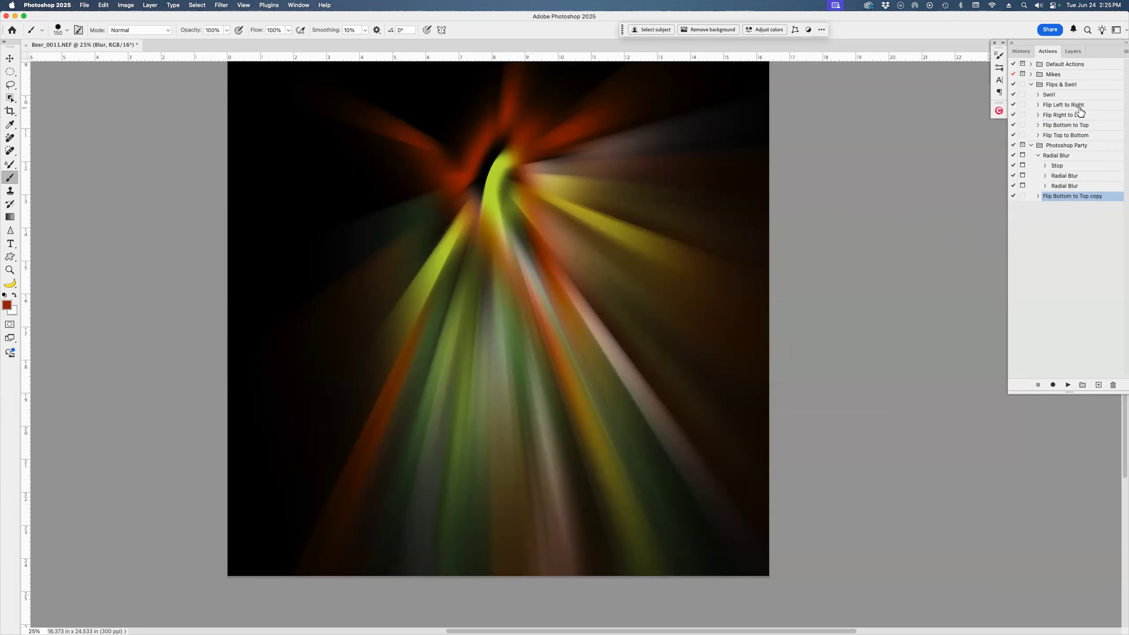
Play the Radial Blur action, continue past the stop message, and accept both blurs with Draft quality.
left_click(1067, 147)
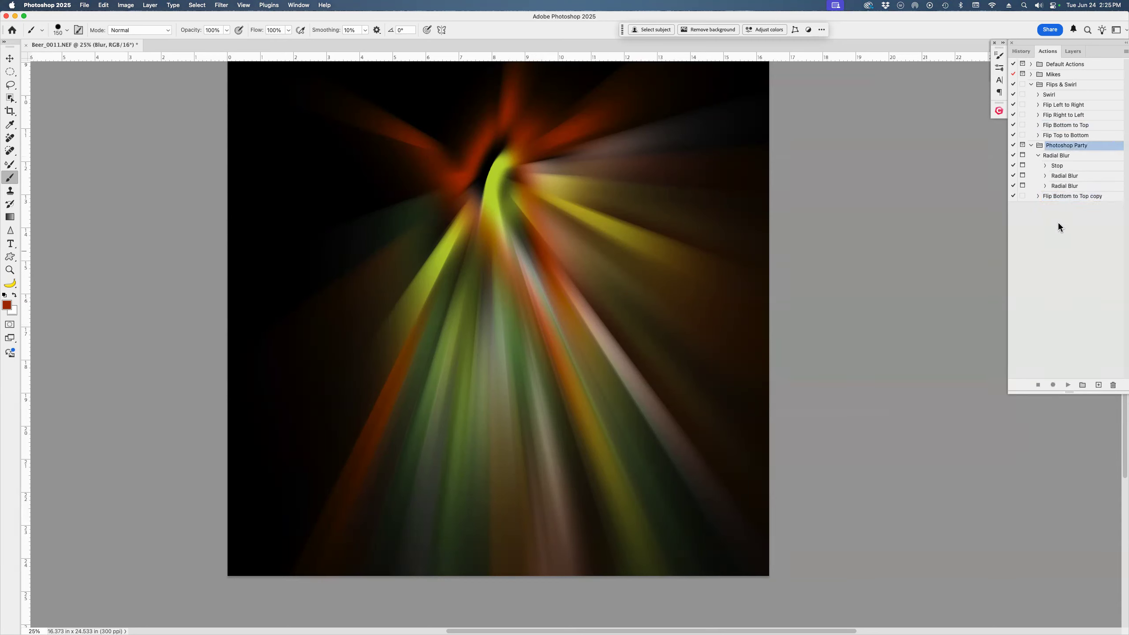
left_click(1048, 156)
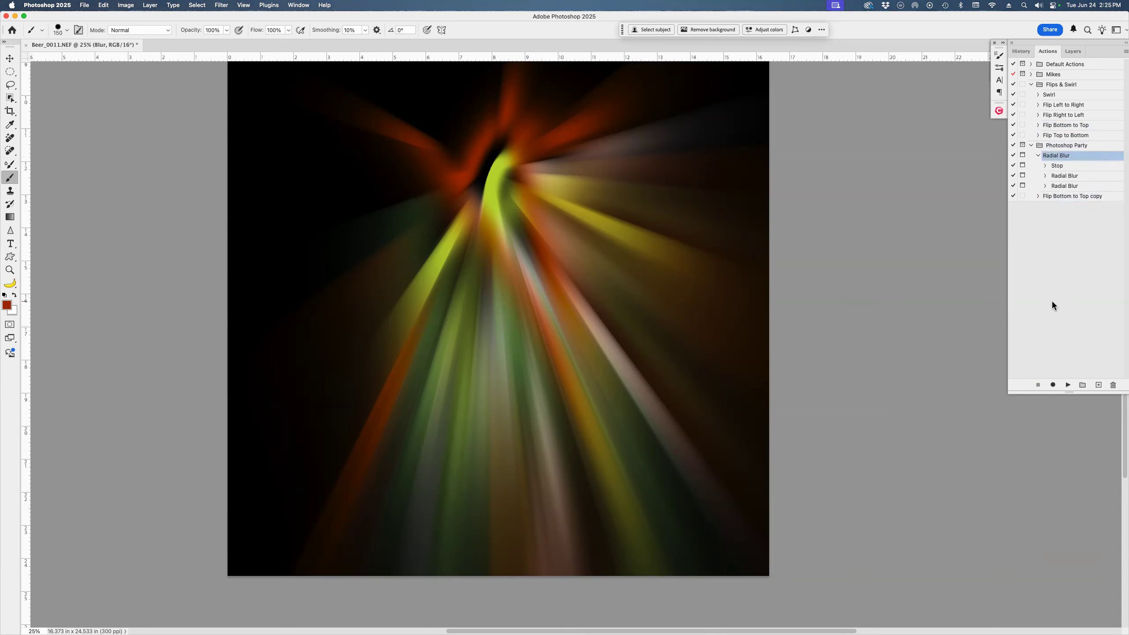
left_click(1067, 383)
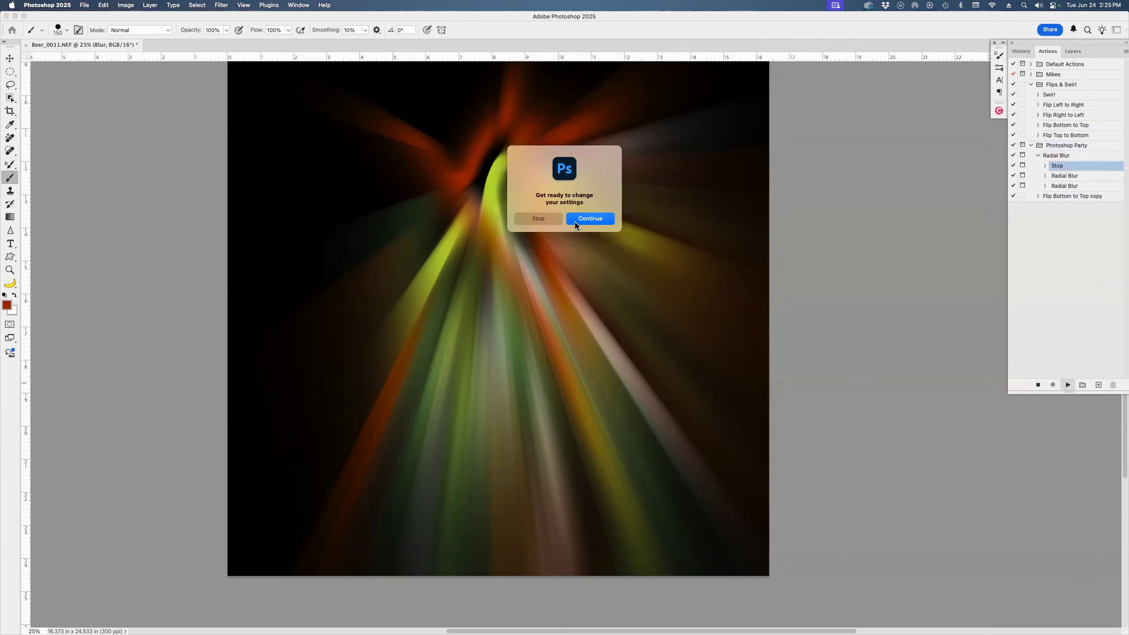
left_click(597, 219)
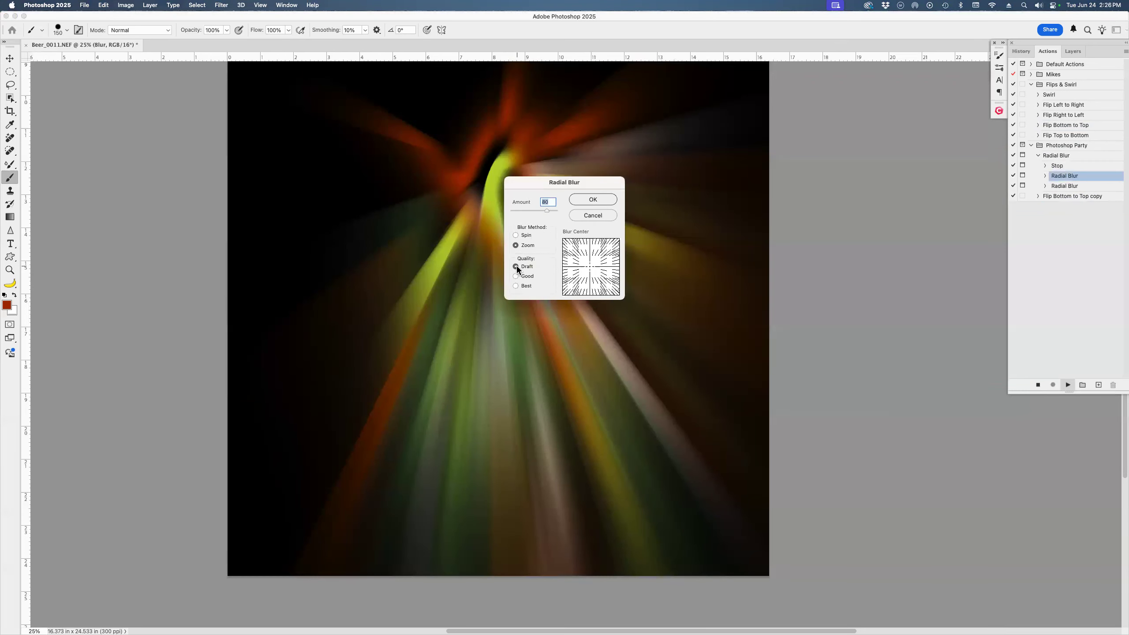
left_click(594, 199)
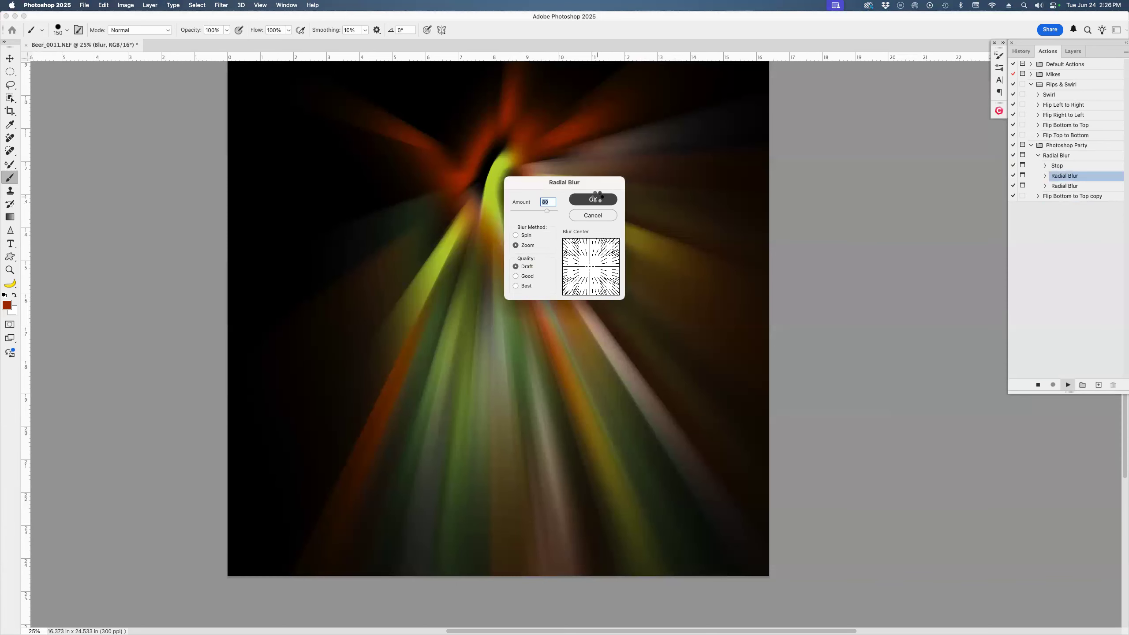
left_click(526, 267)
left_click(601, 202)
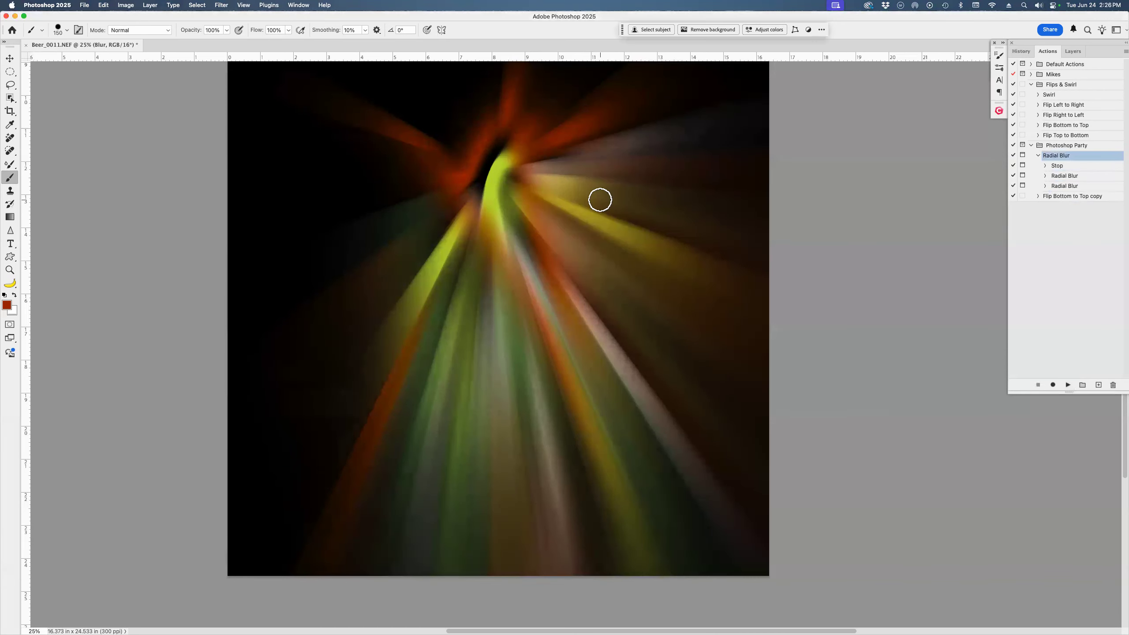
Move all five commands, Set Selection through Flatten Image, from Flip Bottom to Top copy to the end of the Radial Blur action.
left_click(1082, 198)
left_click(1038, 197)
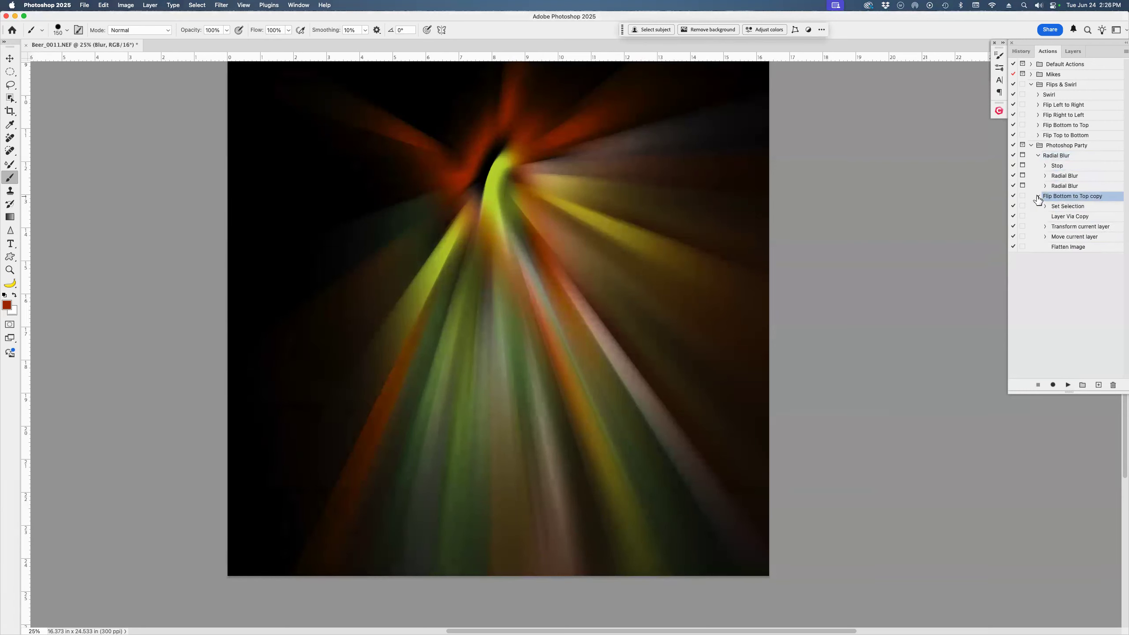
left_click(1079, 207)
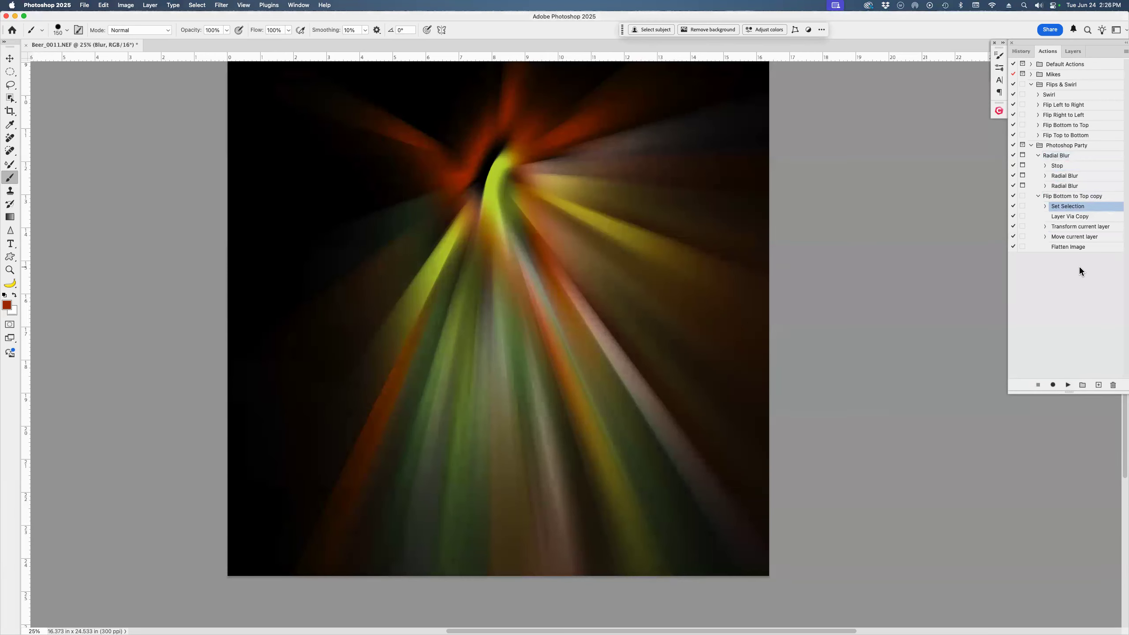
left_click(1080, 248, "shift")
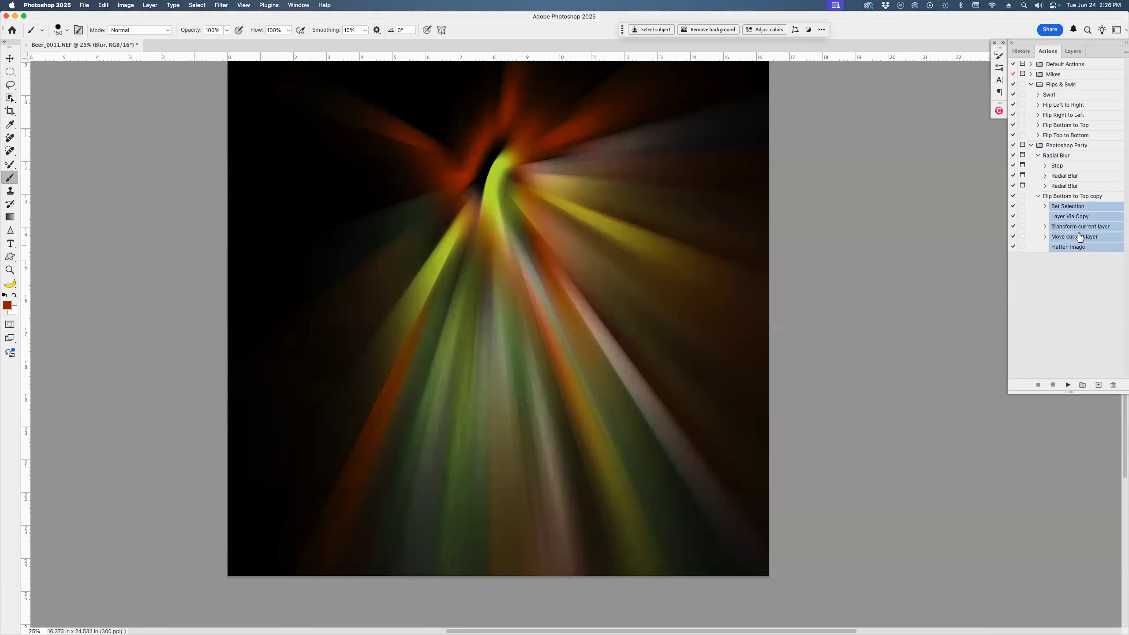
left_click_drag(1080, 208, 1082, 195)
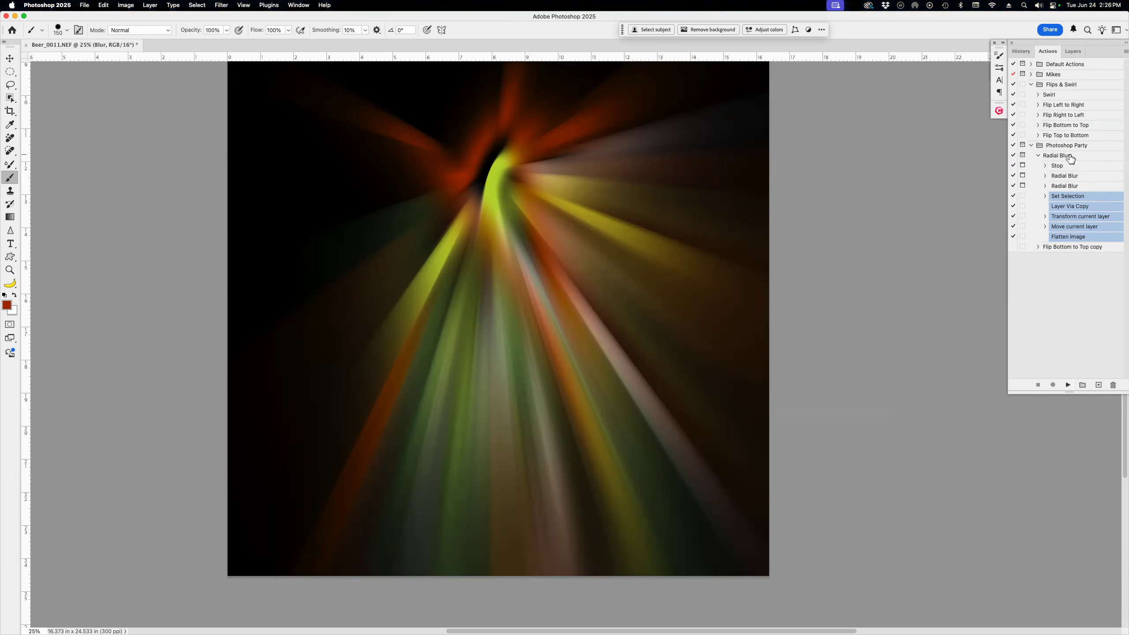
Play the extended Radial Blur action with its mirroring commands, continuing past the stop and choosing Draft quality for both blurs.
left_click(1067, 156)
left_click(1068, 385)
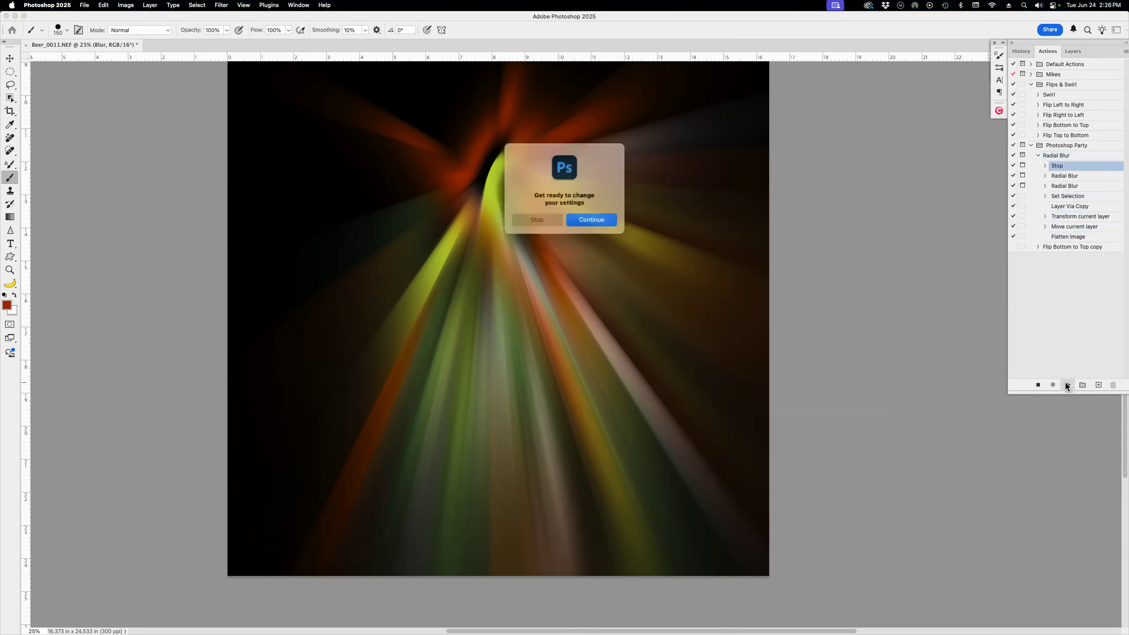
left_click(597, 218)
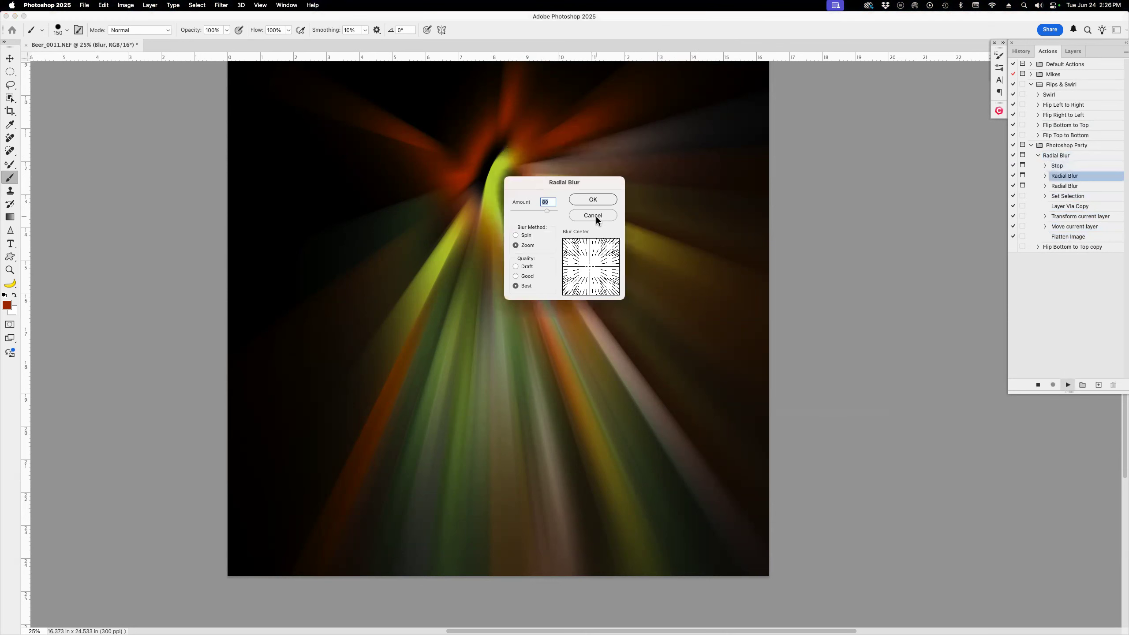
left_click(524, 267)
left_click(583, 200)
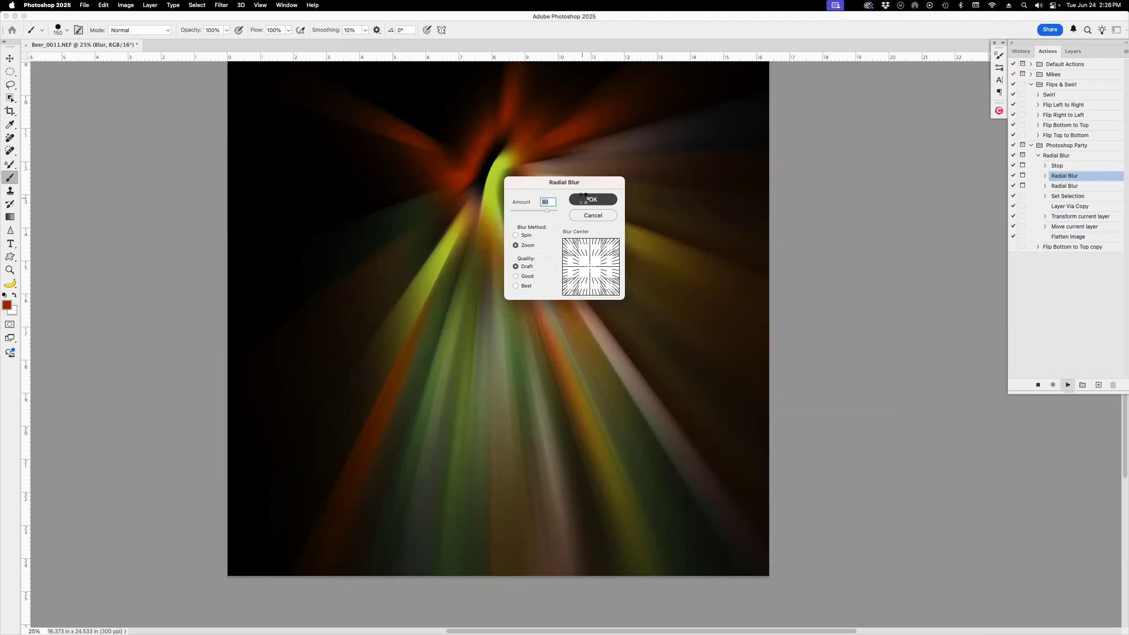
left_click(525, 266)
left_click(599, 201)
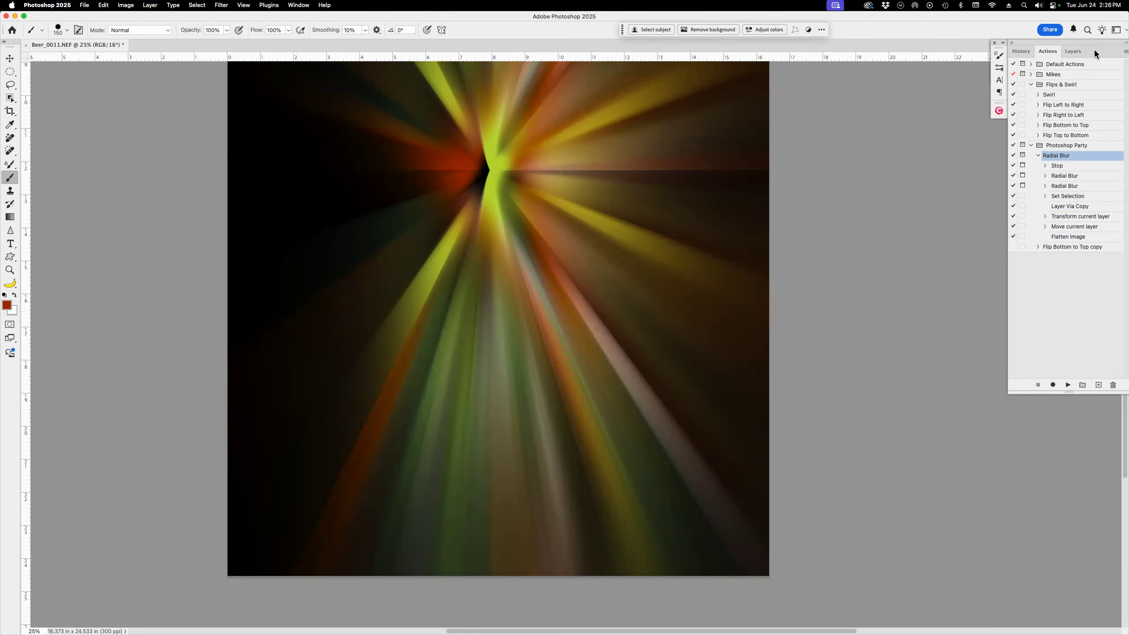
Switch to Adobe Bridge and place Beer_0011.NEF into the Photoshop document, accepting its Camera Raw settings.
left_click(1077, 52)
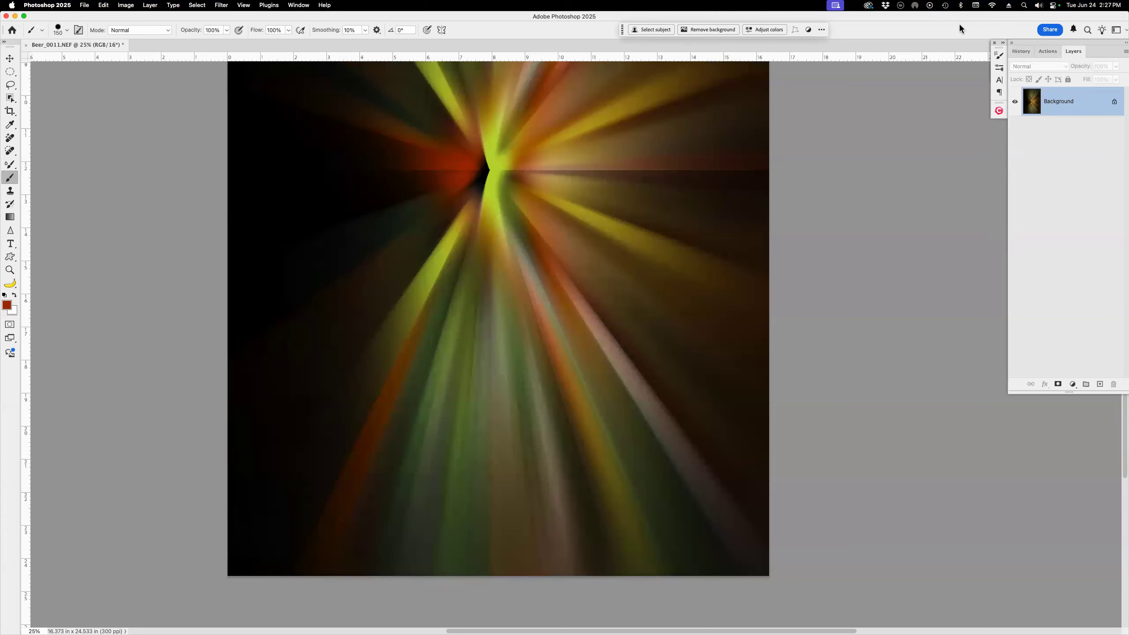
key("super+Tab")
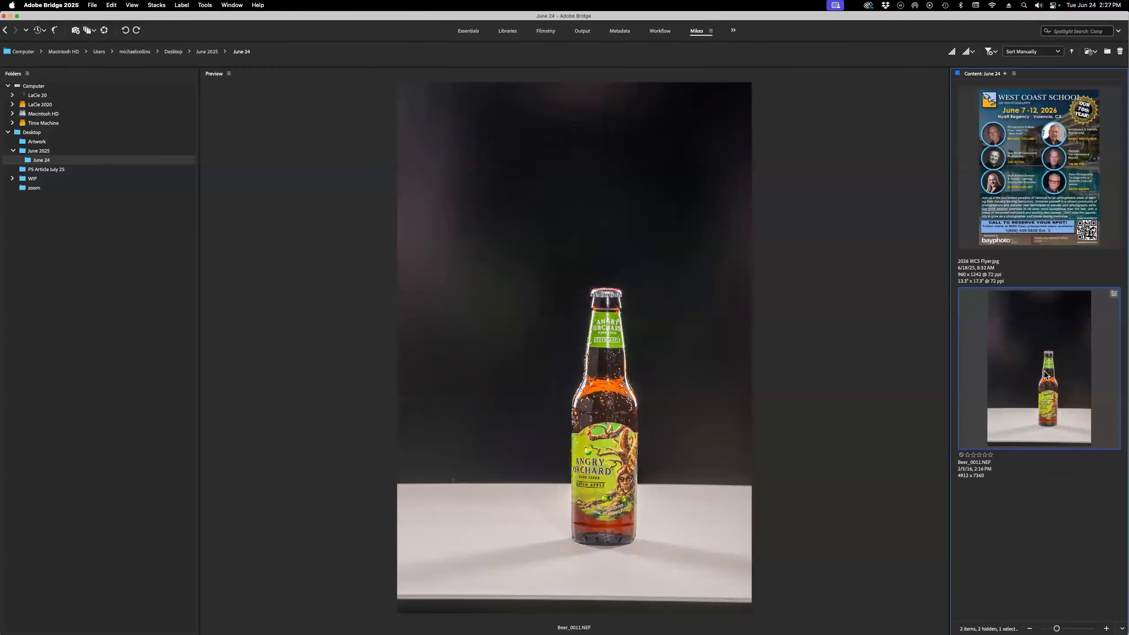
right_click(1045, 375)
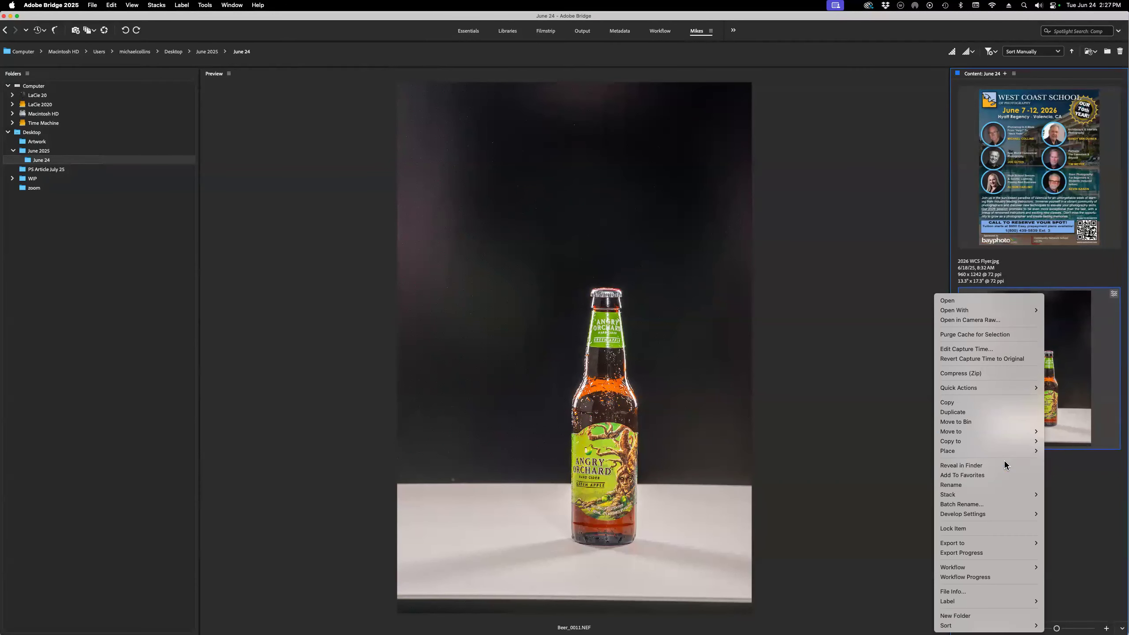
mouse_move(994, 451)
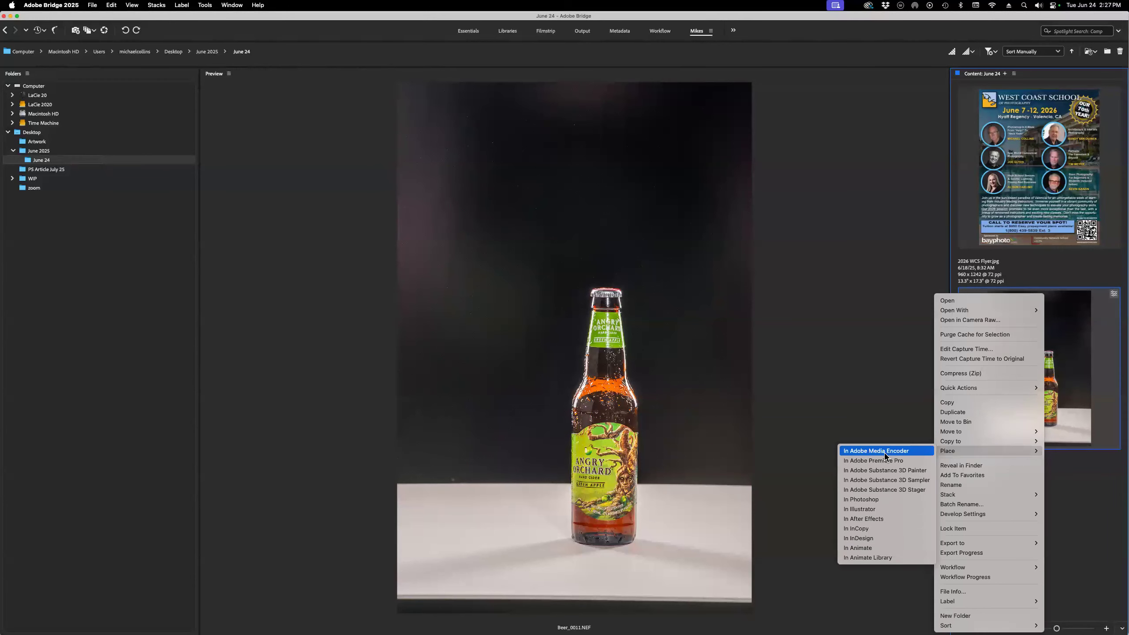
left_click(880, 500)
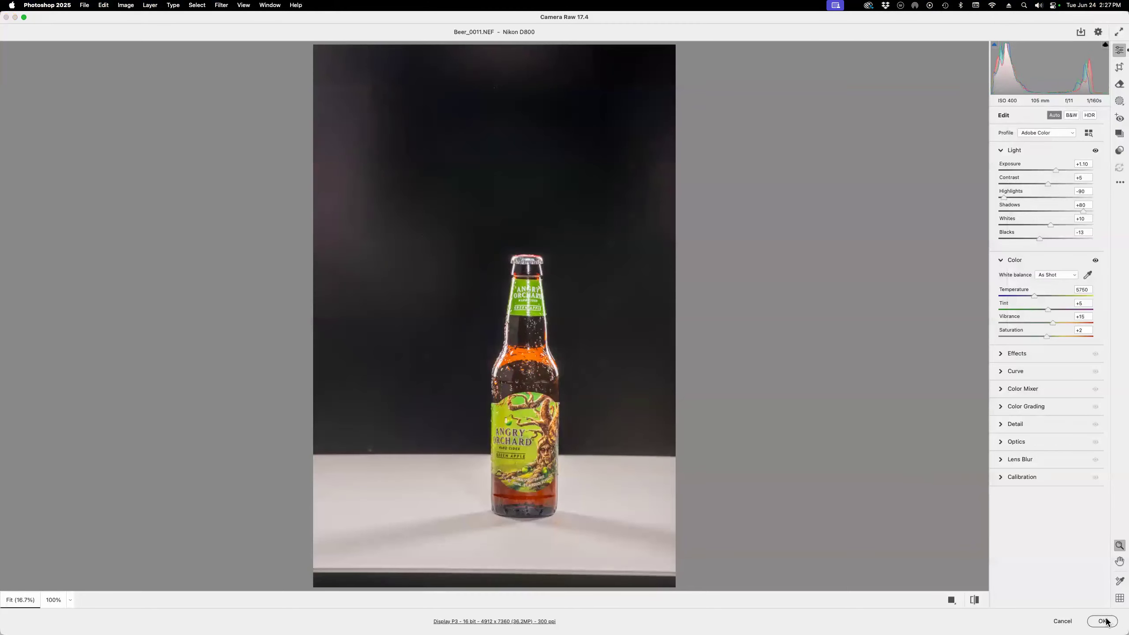
left_click(1102, 621)
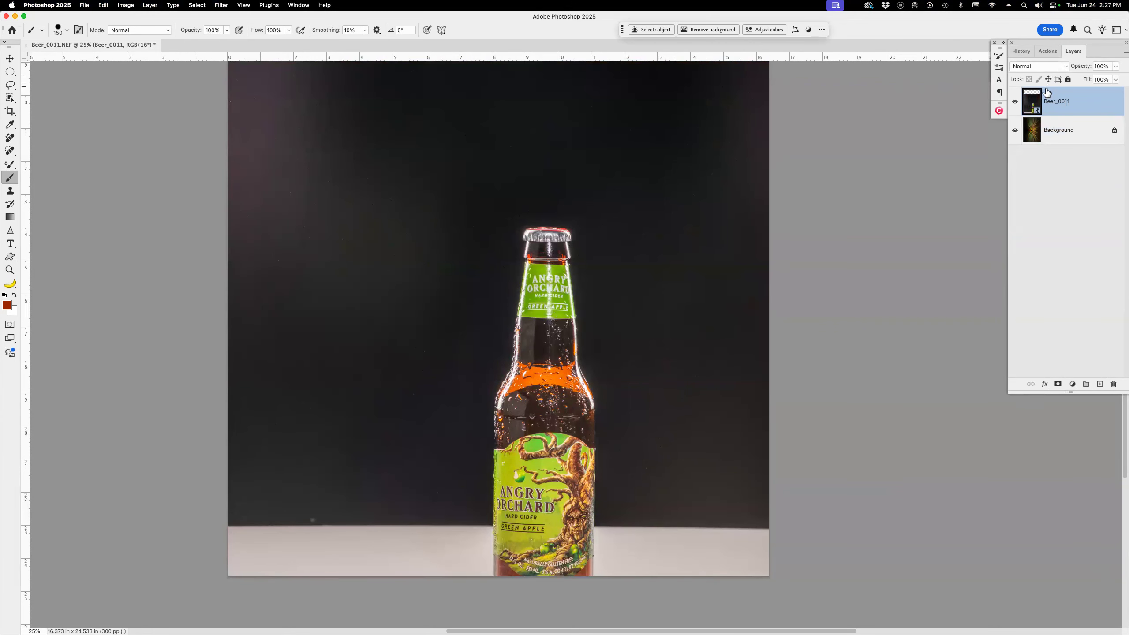
Remove the background from the placed bottle layer and move the bottle up over the center of the light burst.
left_click(720, 28)
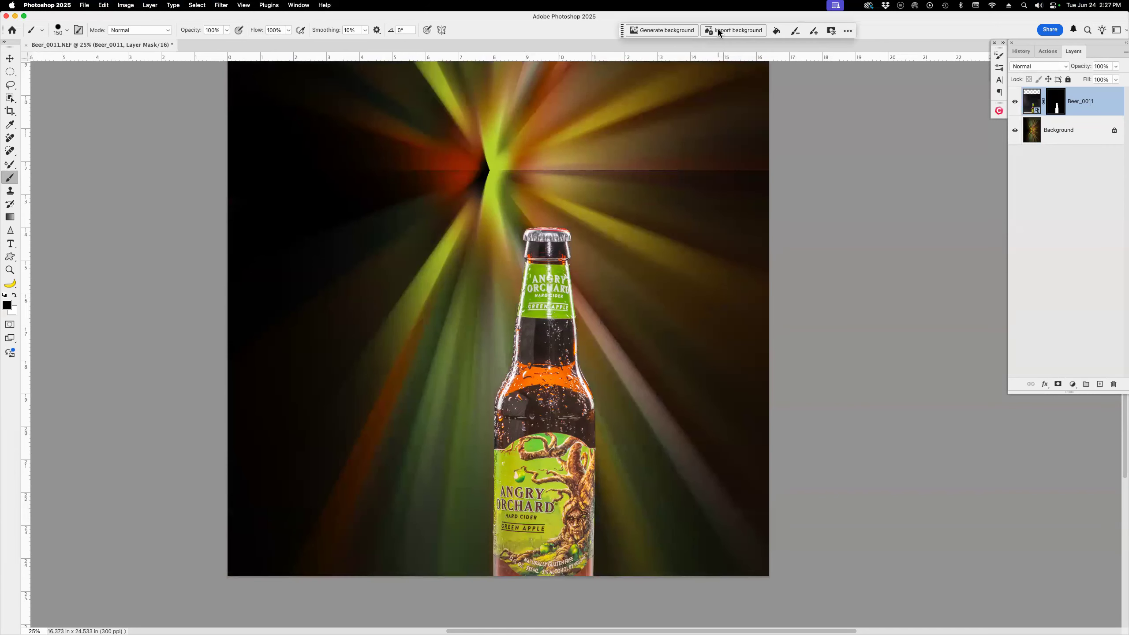
key("v")
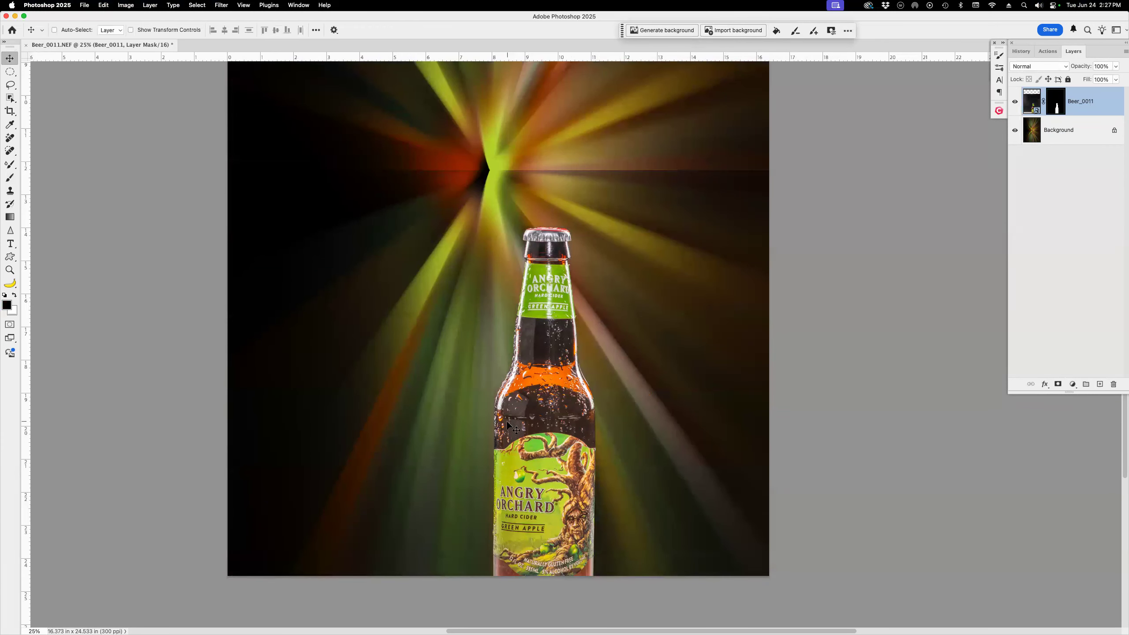
mouse_move(520, 368)
left_mouse_down()
mouse_move(510, 263)
mouse_move(461, 215)
mouse_move(473, 234)
left_mouse_up()
key("super+0")
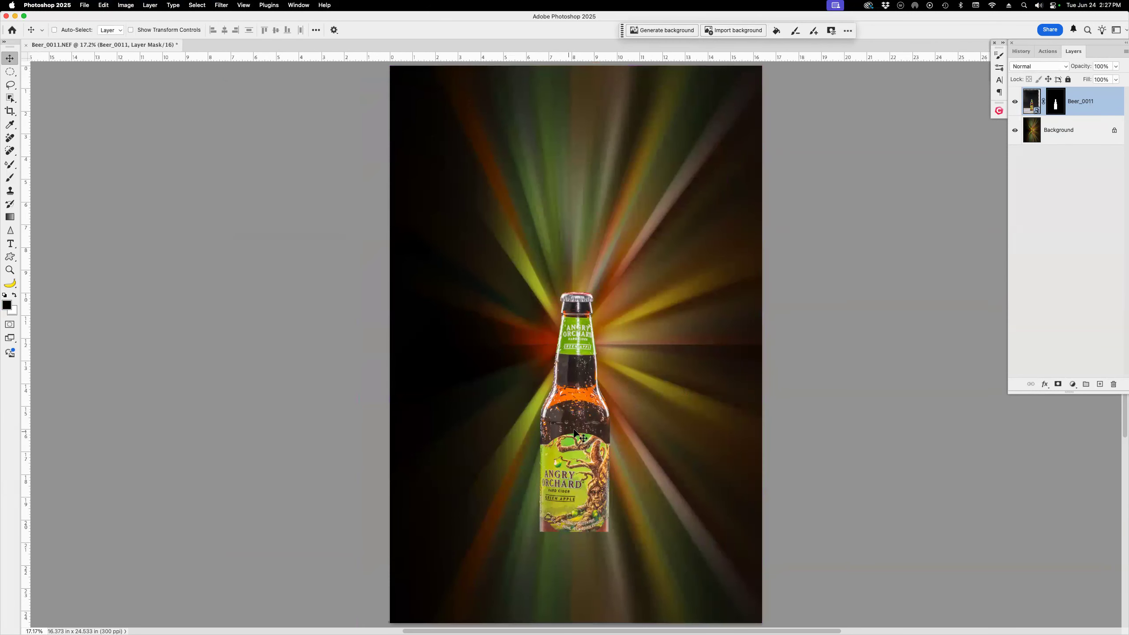
left_click_drag(581, 423, 579, 354)
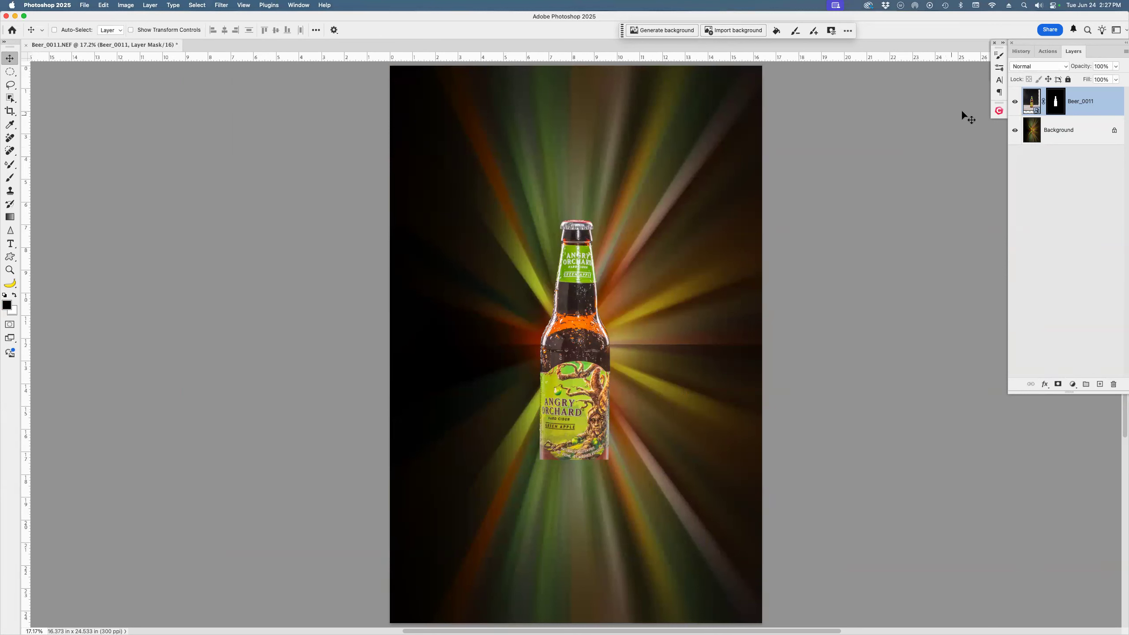
key("super+z")
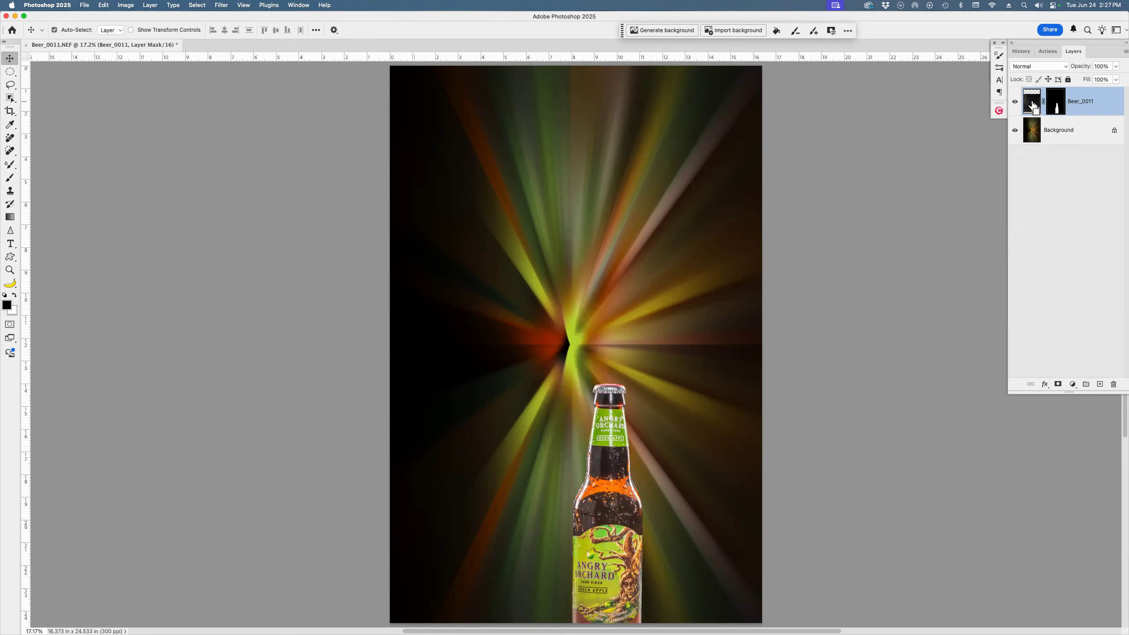
key("super+minus")
key("super+t")
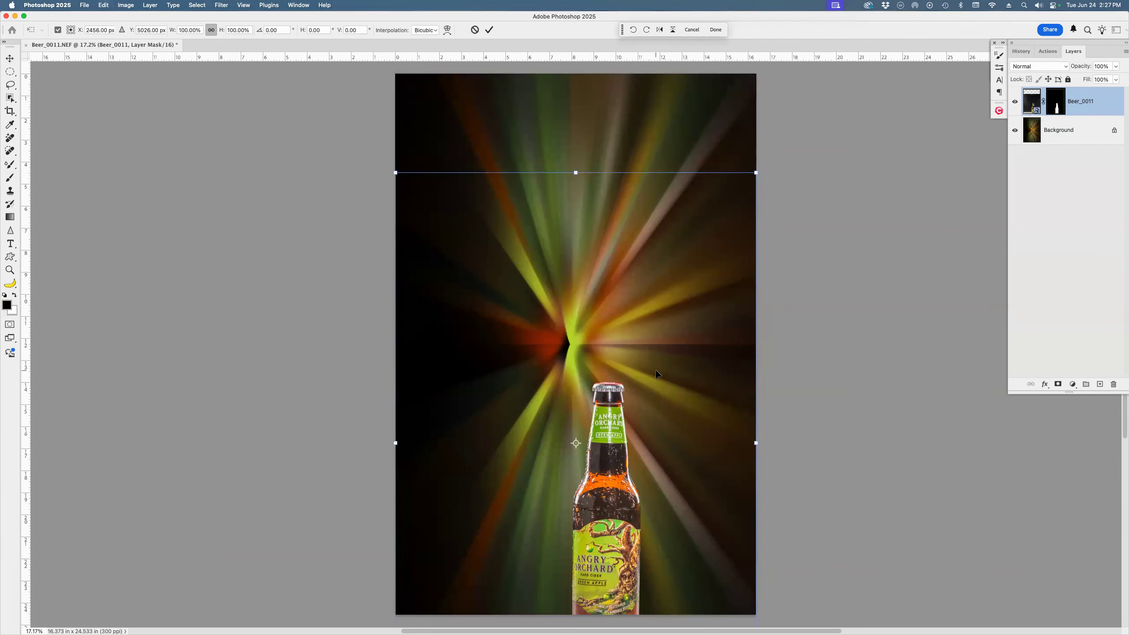
left_click_drag(655, 369, 643, 279)
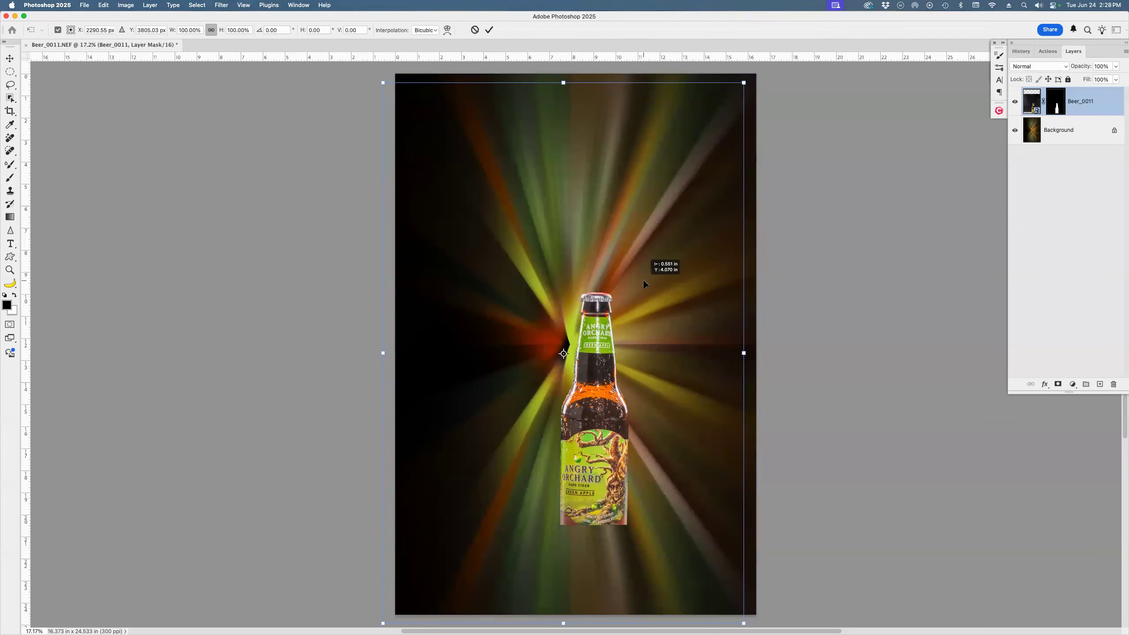
key("super+z")
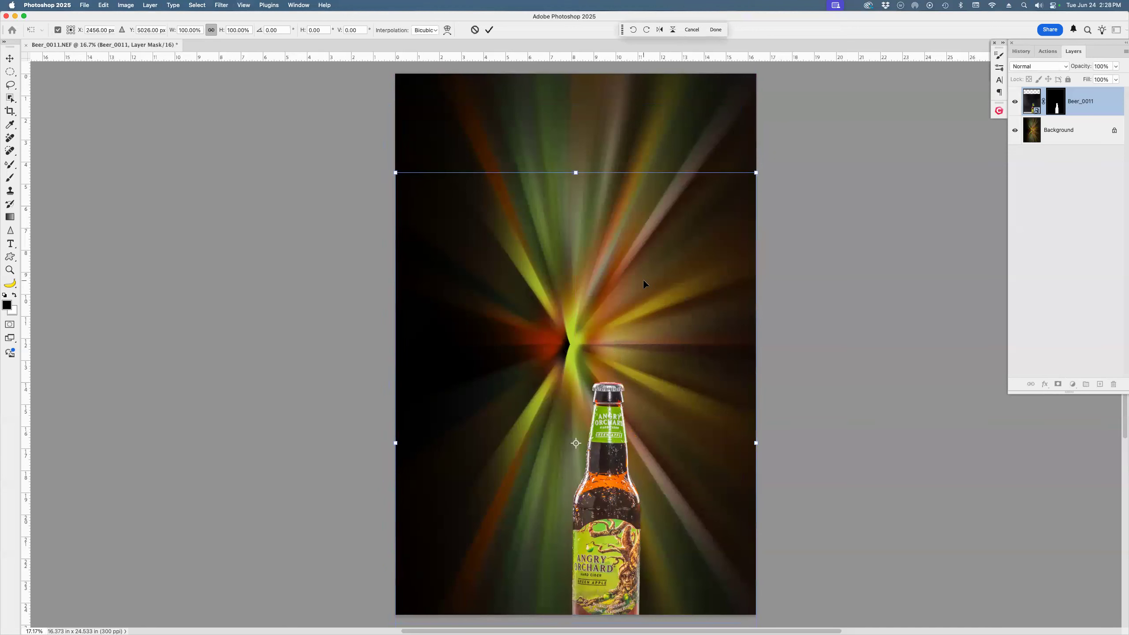
key("Escape")
Undo the bottle layer's background removal and move the full photo up until the whole bottle lies within the canvas.
key("super+z")
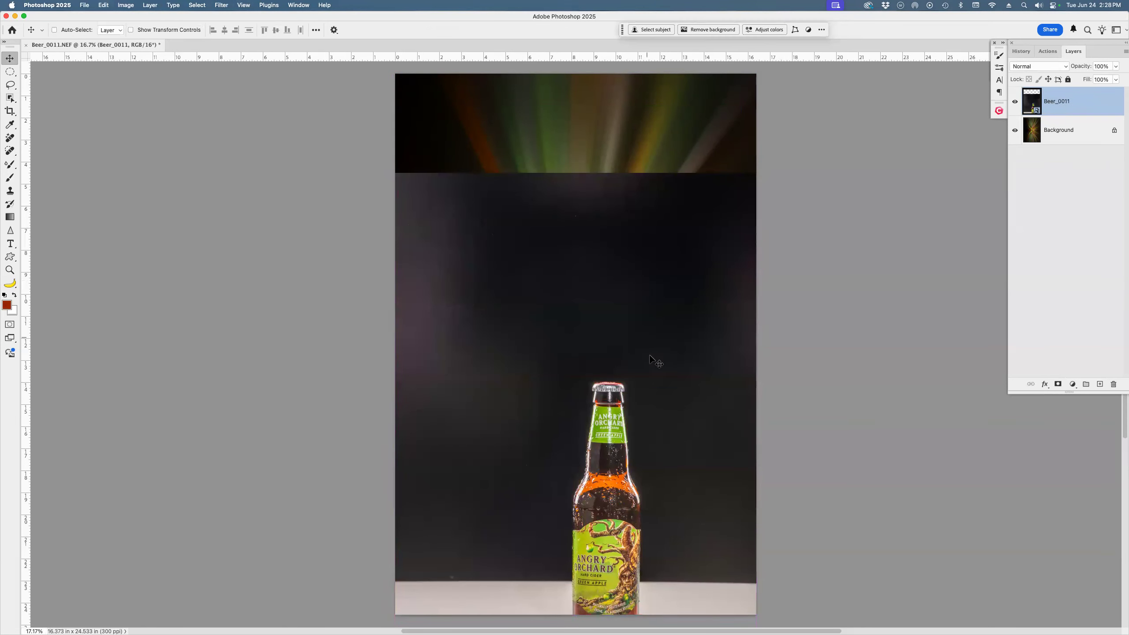
scroll(658, 414, "down", 5)
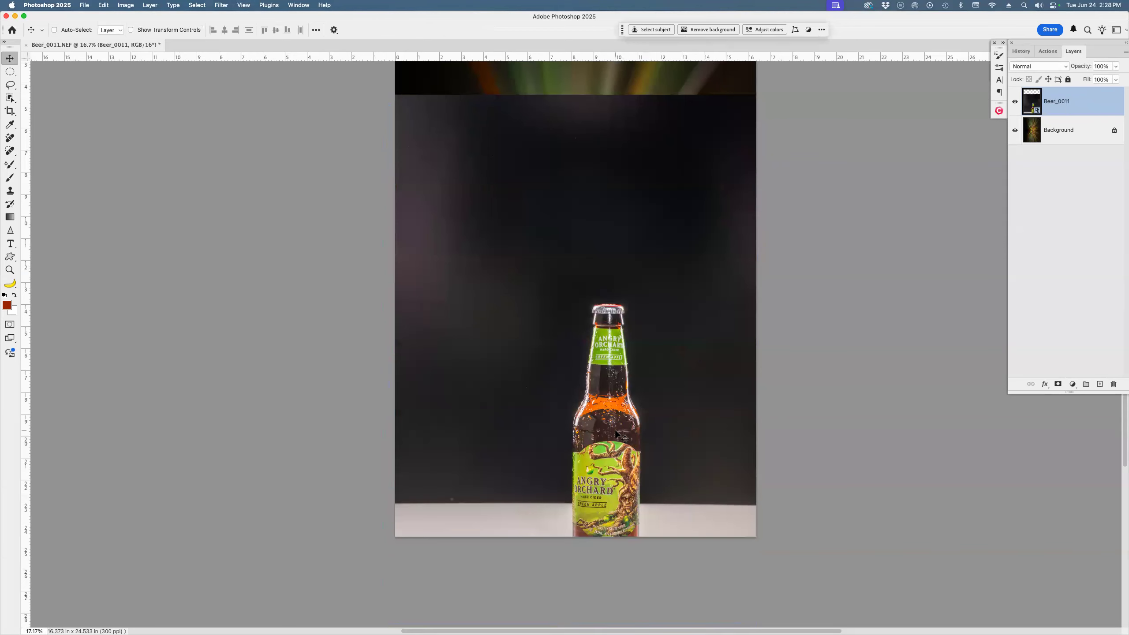
left_click_drag(616, 432, 611, 244)
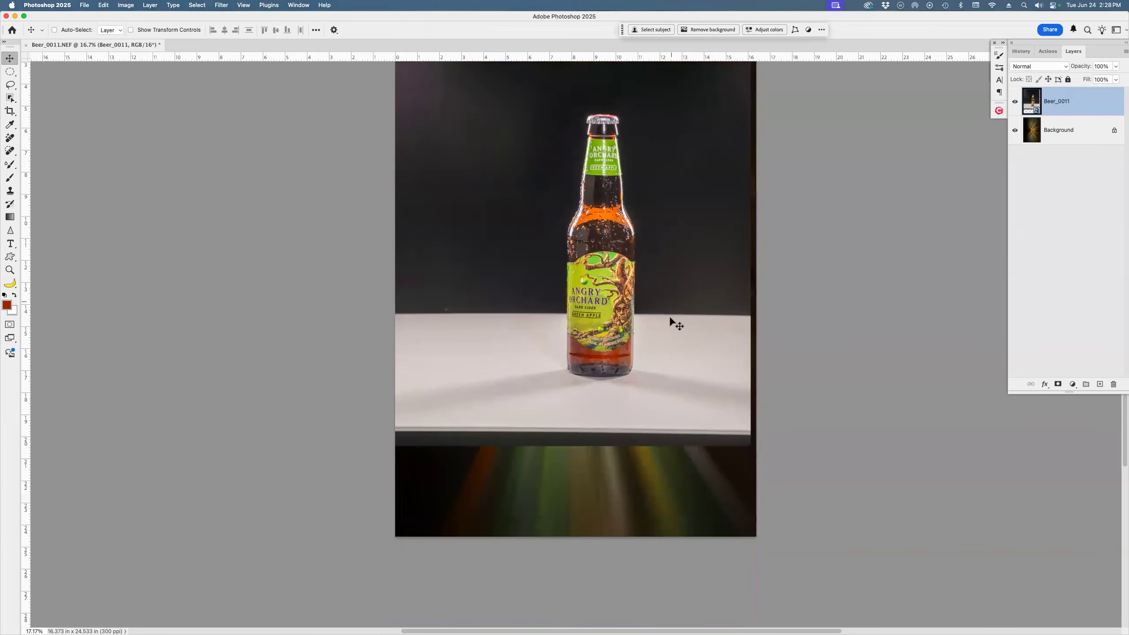
Remove the background from the Beer_0011 layer and center the complete bottle horizontally over the light burst.
left_click(707, 30)
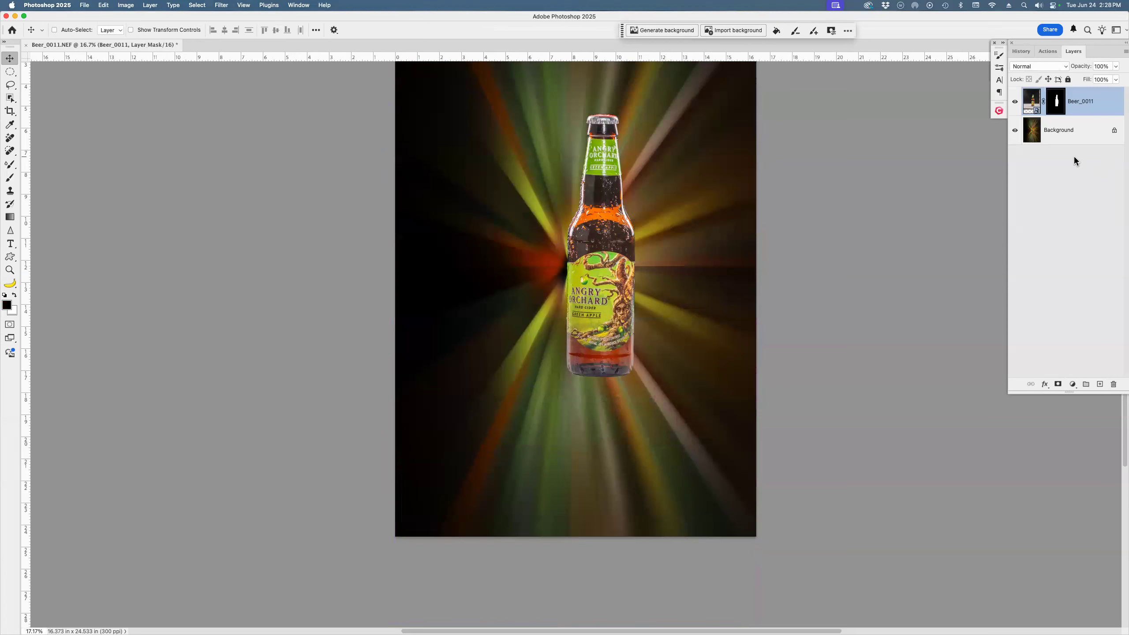
left_click_drag(604, 281, 577, 280)
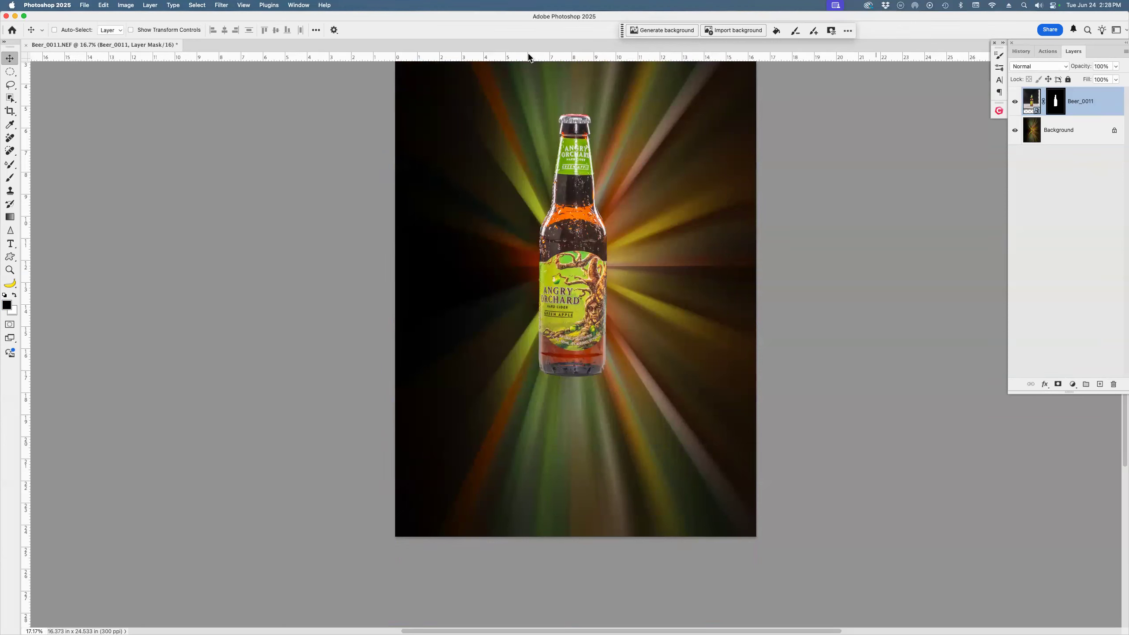
Collapse the Photoshop Party action set and expand the Swirl action in the Flips & Swirl set to list its commands.
left_click(1046, 51)
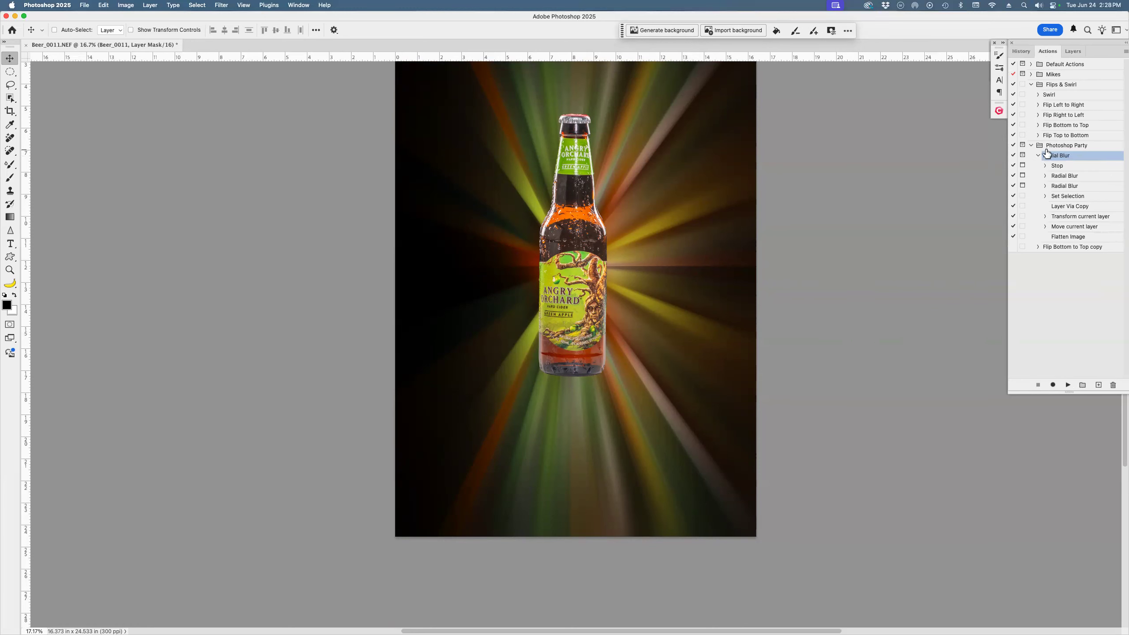
left_click(1034, 147)
left_click(1054, 97)
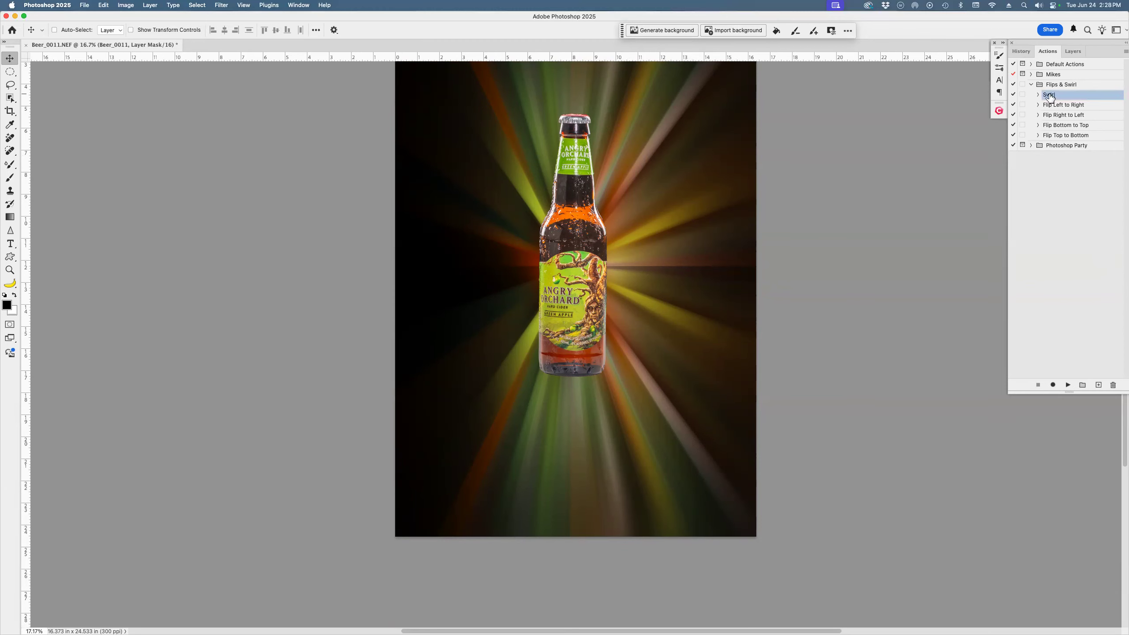
left_click(1037, 95)
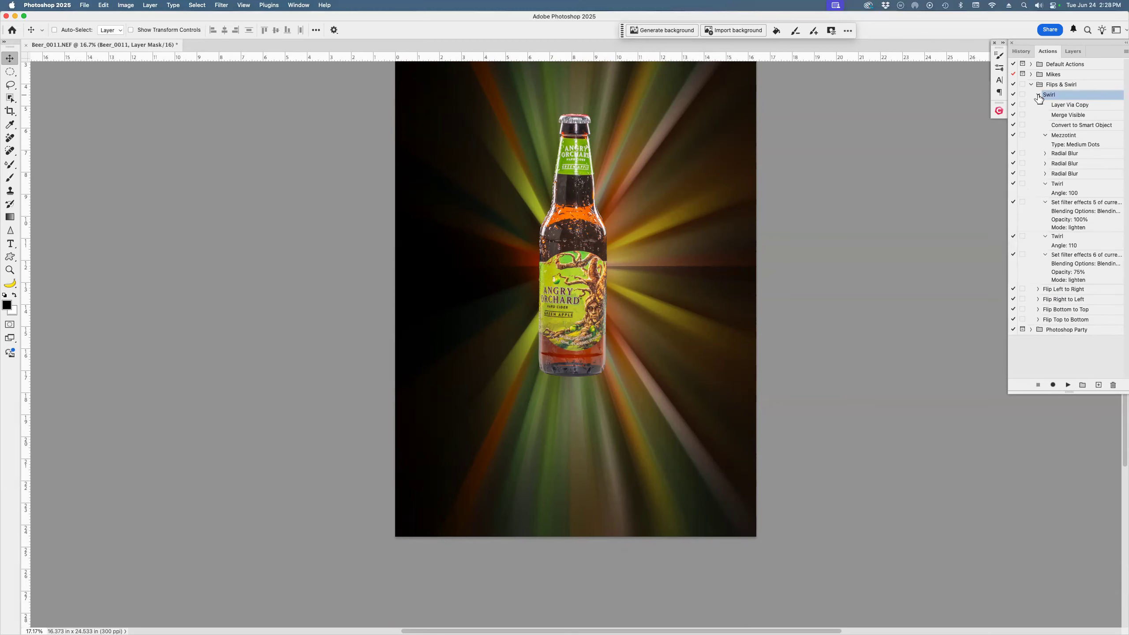
Hide the Beer_0011 layer and apply the Swirl action's first Twirl command to the Background layer with an angle of 100.
left_click(1069, 51)
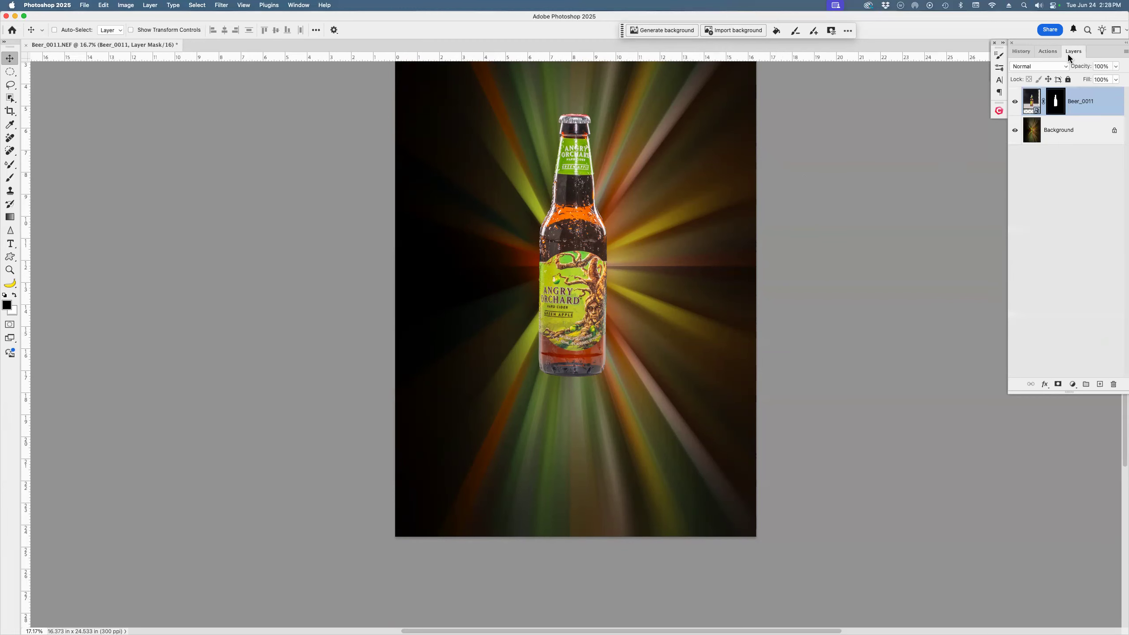
left_click(1015, 101)
left_click(1069, 134)
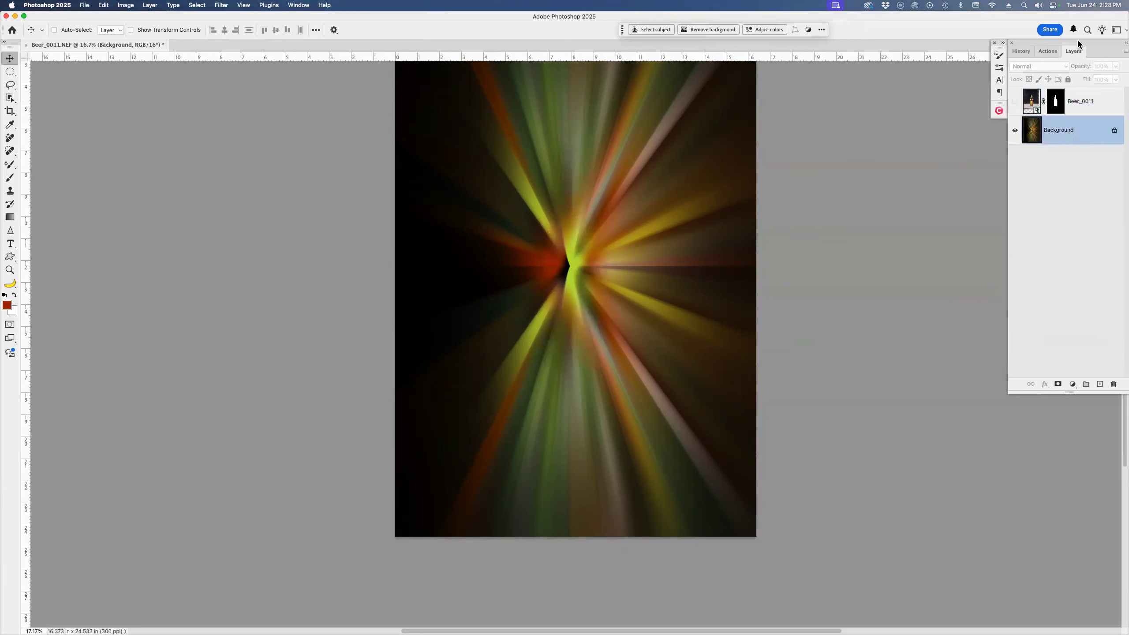
left_click(1047, 53)
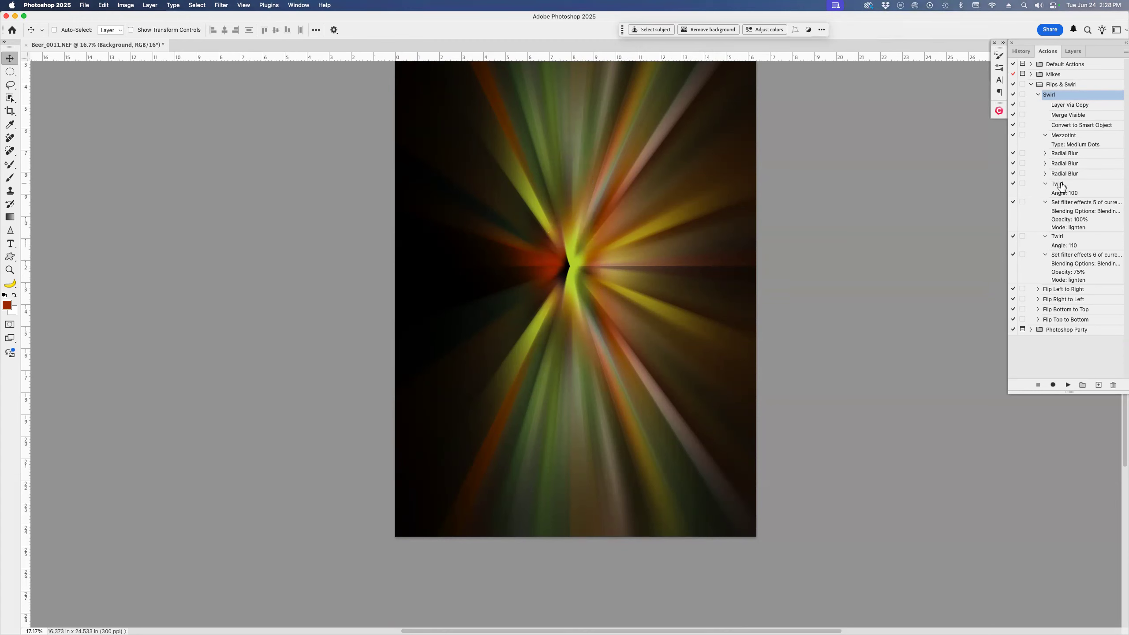
double_click(1060, 184)
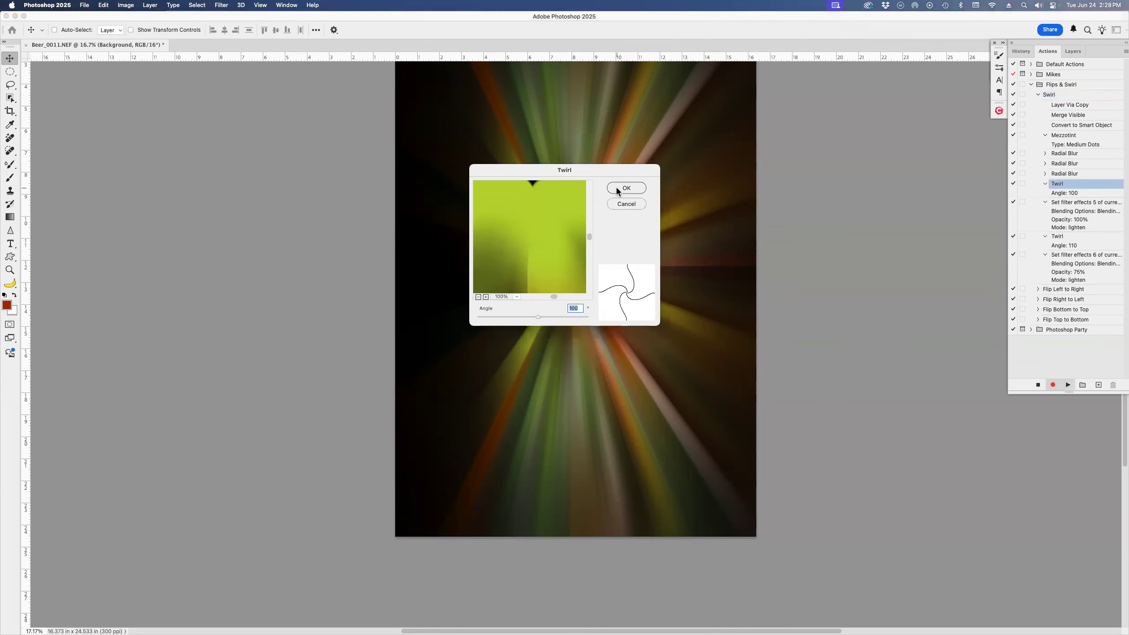
left_click(630, 188)
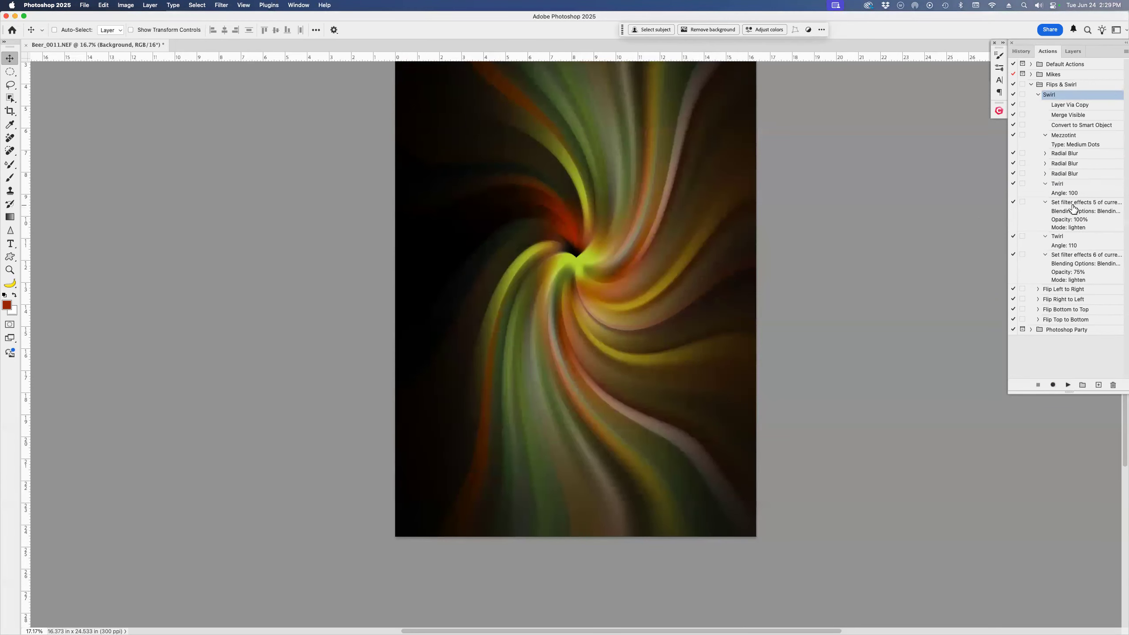
Apply the Swirl action's second Twirl command, angle 110, to the Background layer.
left_click(1059, 237)
double_click(1060, 237)
left_click(637, 188)
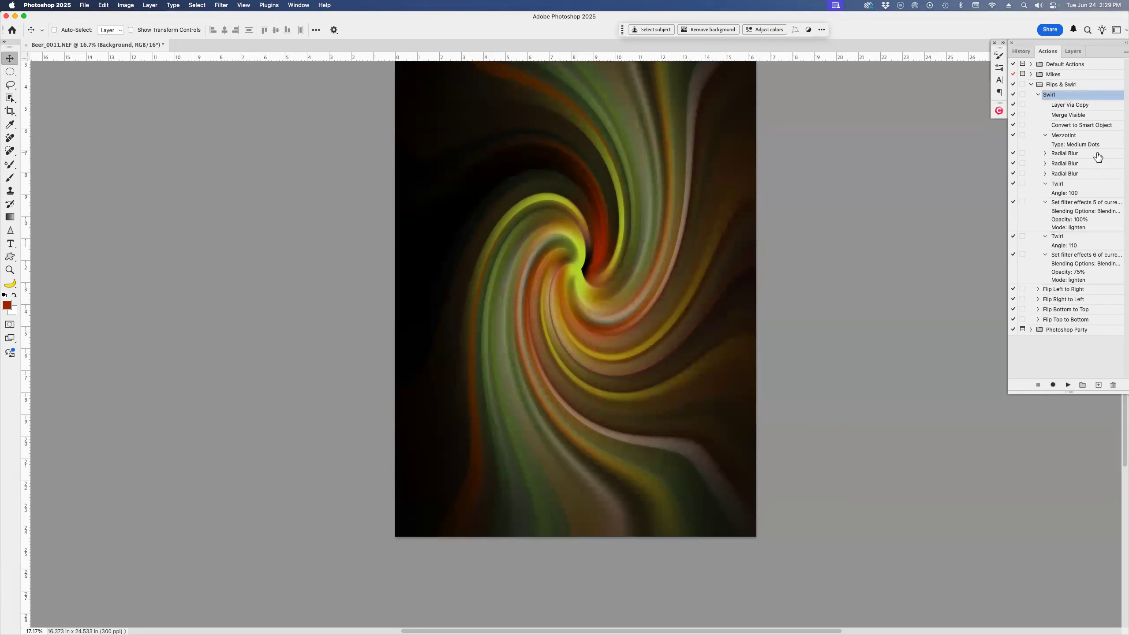
Try playing the Flip Left to Right action on the twirled background and check the resulting layer stack.
left_click(1058, 290)
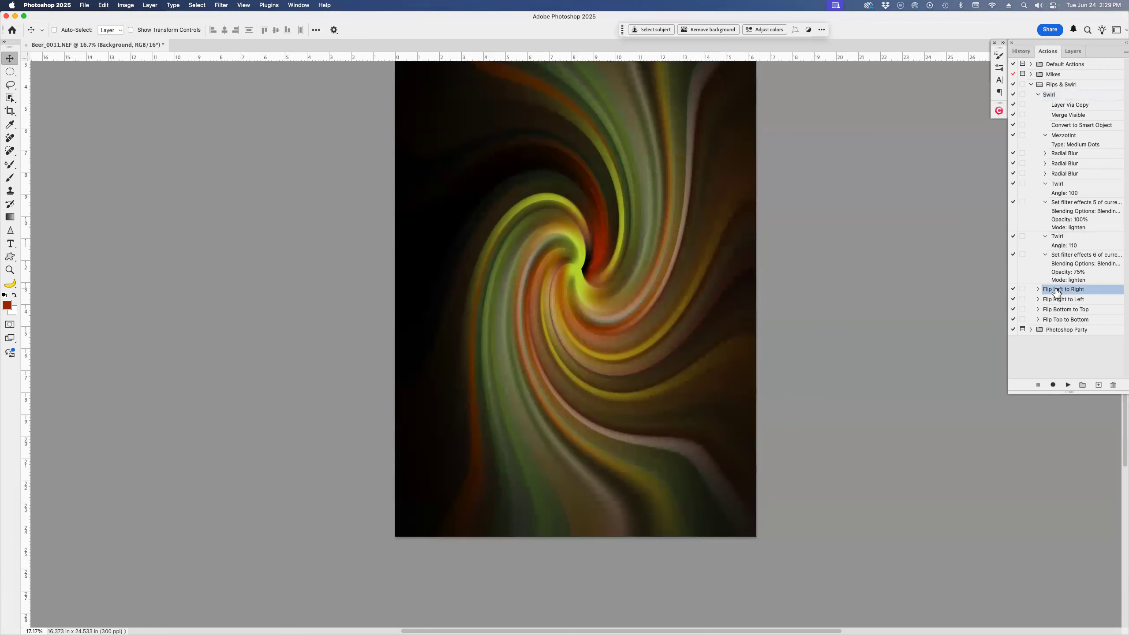
left_click(1068, 385)
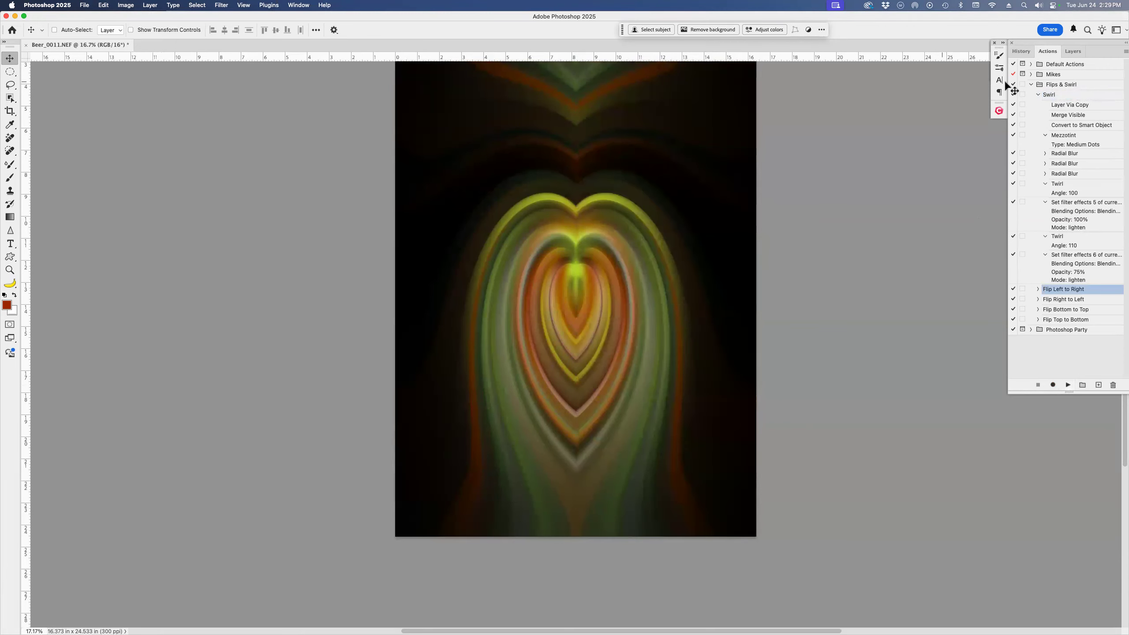
left_click(1072, 52)
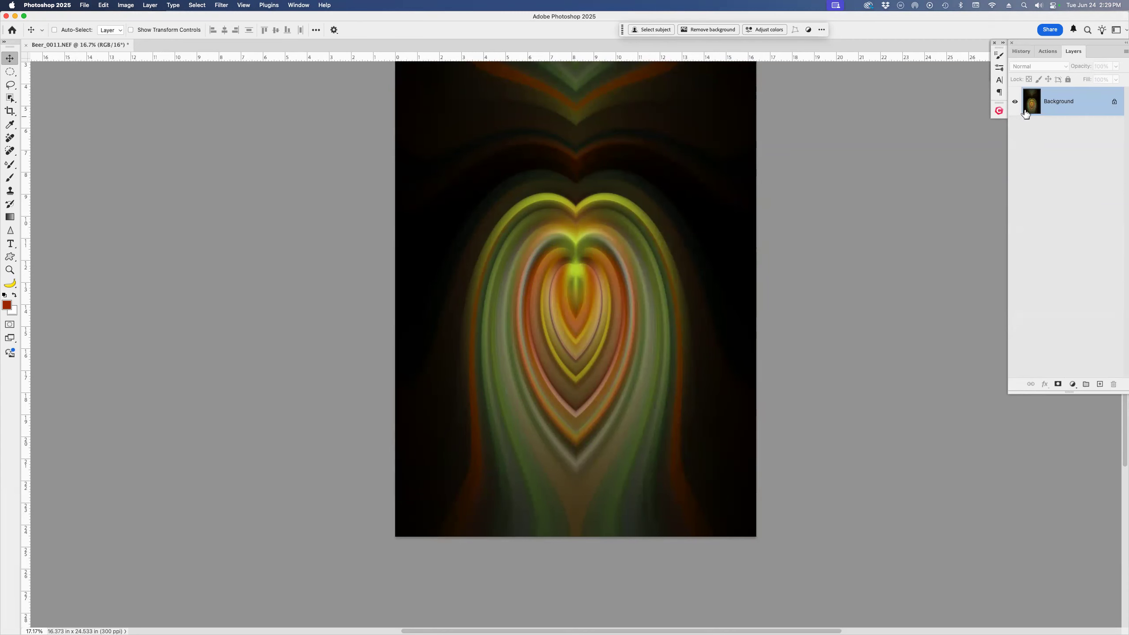
left_click(1054, 52)
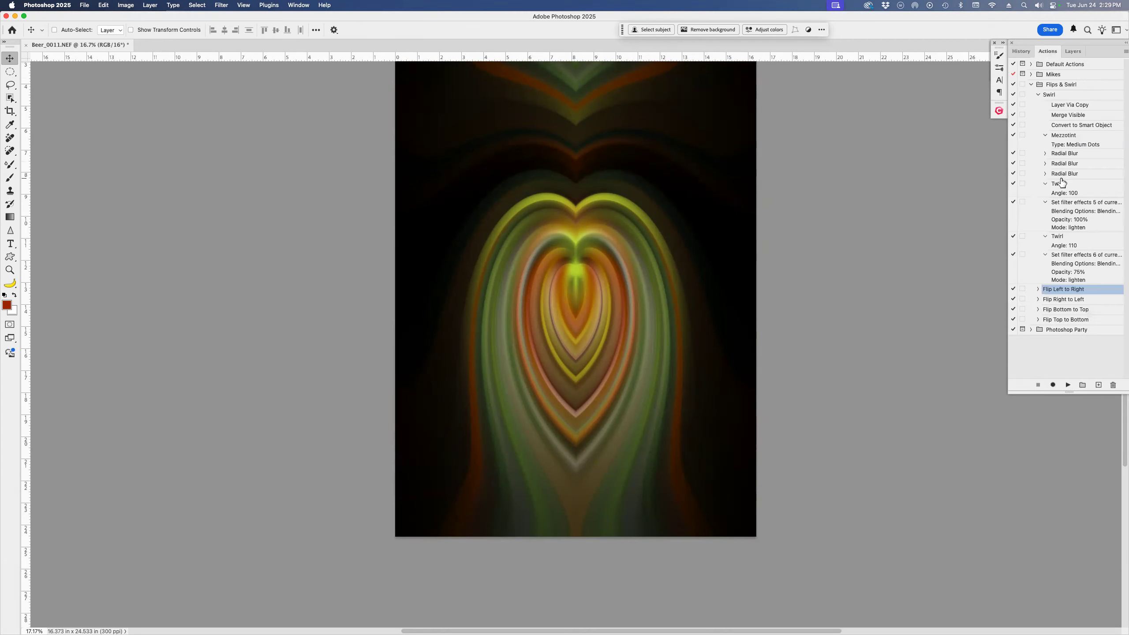
Expand the Flip Left to Right action, disable its Flatten Image command, and undo the flip played on the background.
left_click(1038, 292)
left_click(1039, 291)
left_click(1039, 291)
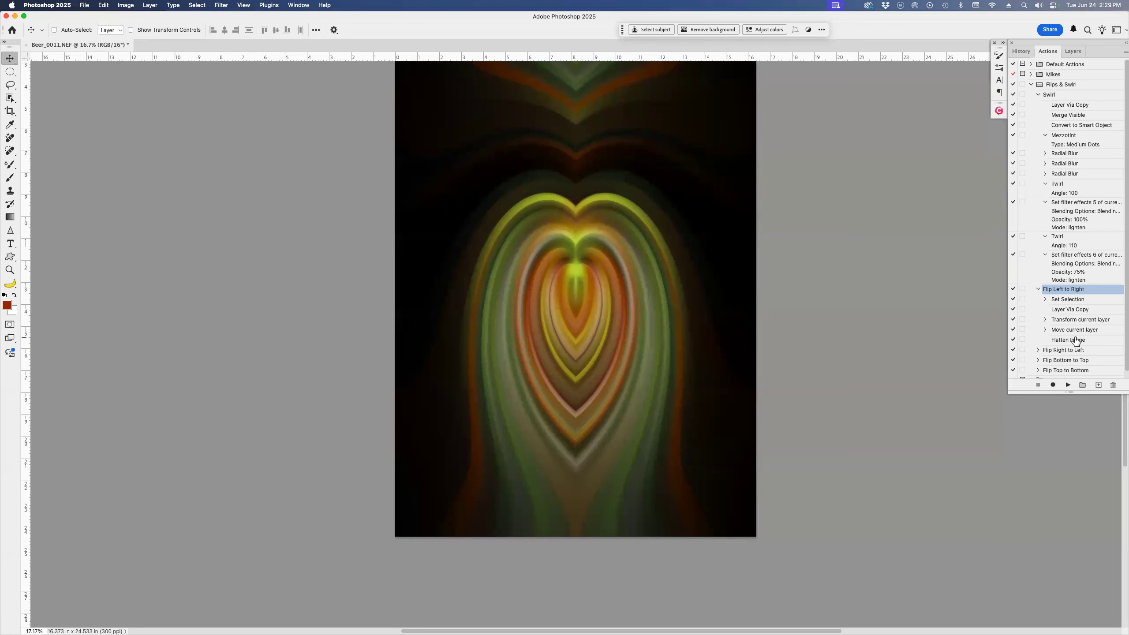
key("super+z")
key("super+z")
key("super+z")
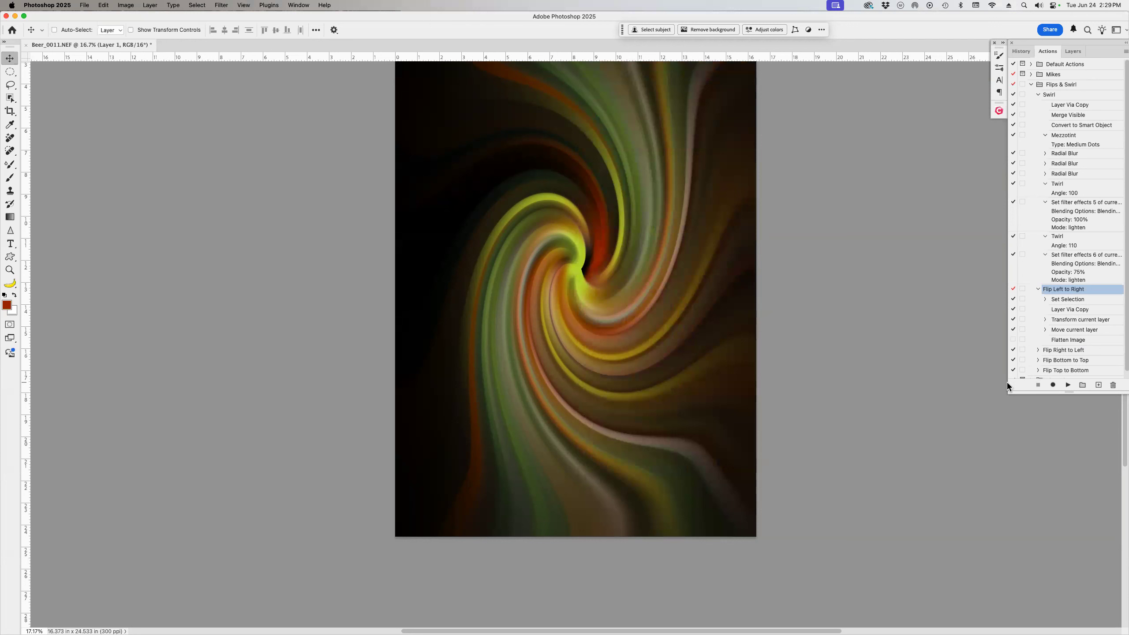
Play the Flip Left to Right action without flattening and make the Beer_0011 bottle layer visible.
left_click(1068, 385)
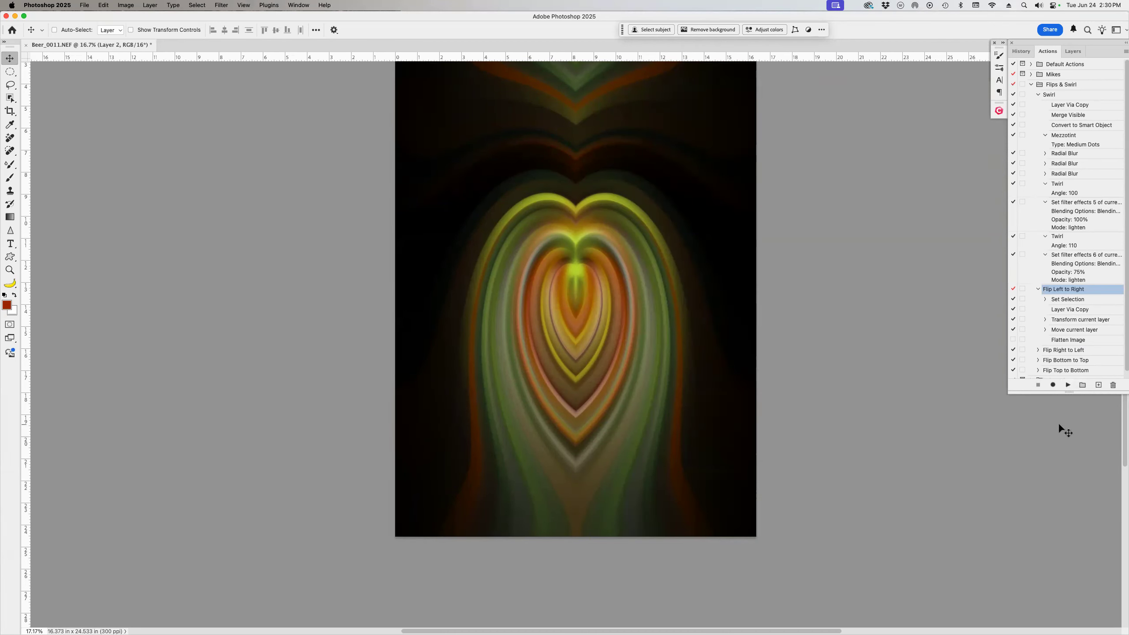
left_click(1073, 53)
left_click(1015, 104)
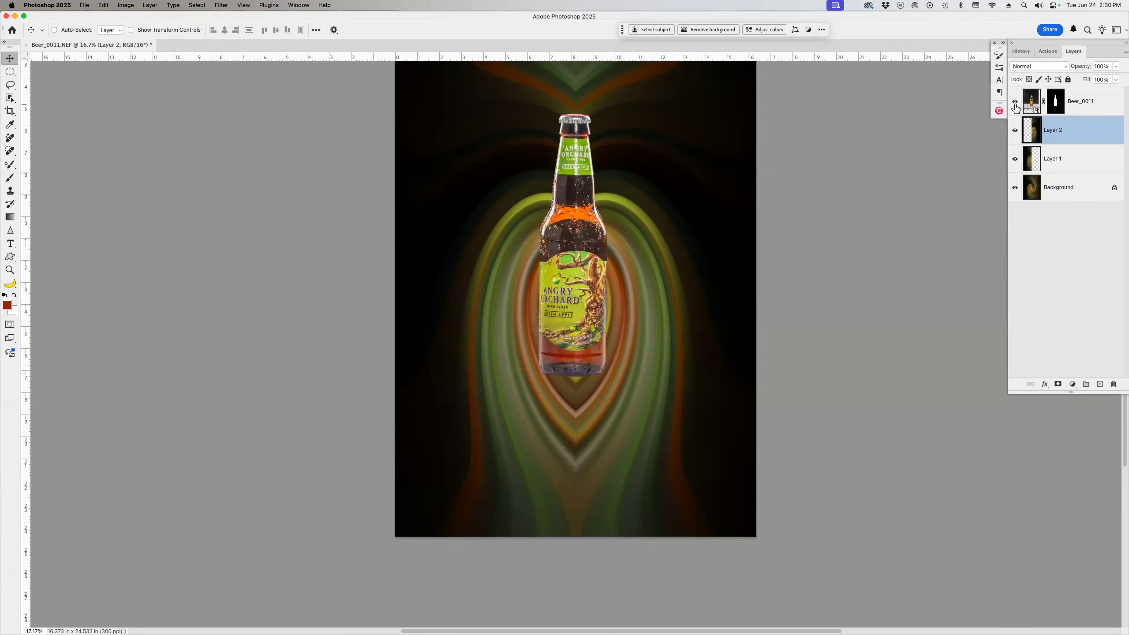
Nudge Layer 2 slightly to the right, then move the Beer_0011 bottle down and center it over the heart-shaped swirl.
left_click_drag(579, 264, 582, 263)
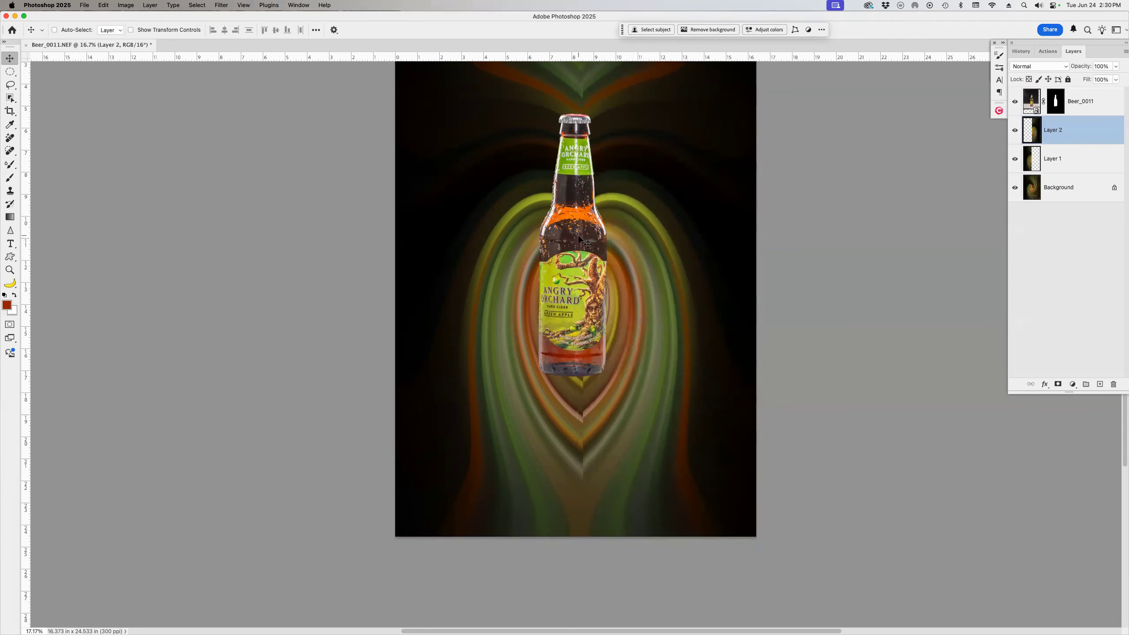
key("alt+bracketright")
left_click_drag(581, 236, 583, 329)
key("super")
key("super+equal")
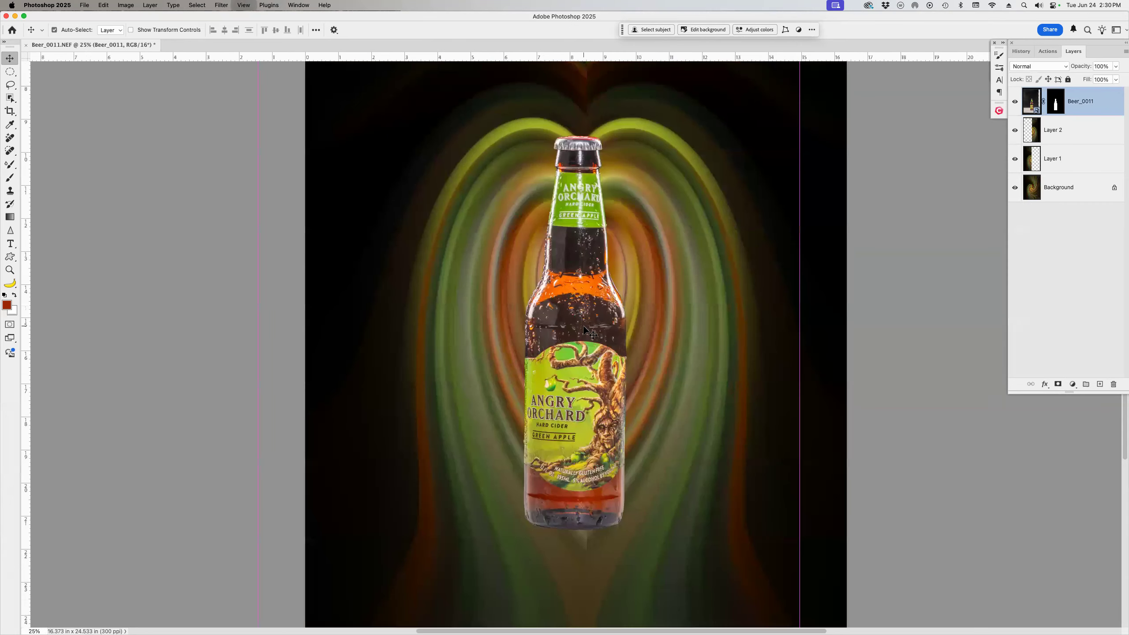
left_click_drag(585, 355, 590, 354)
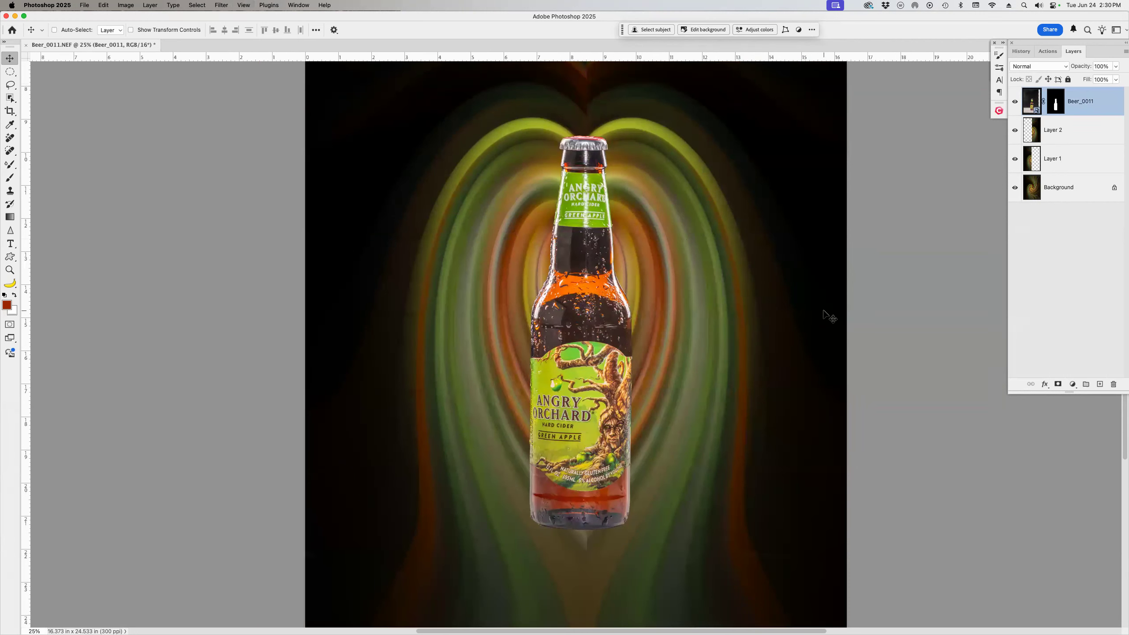
Merge Layer 2, Layer 1 and Background into one layer, and hide the Beer_0011 bottle layer.
left_click(1070, 131)
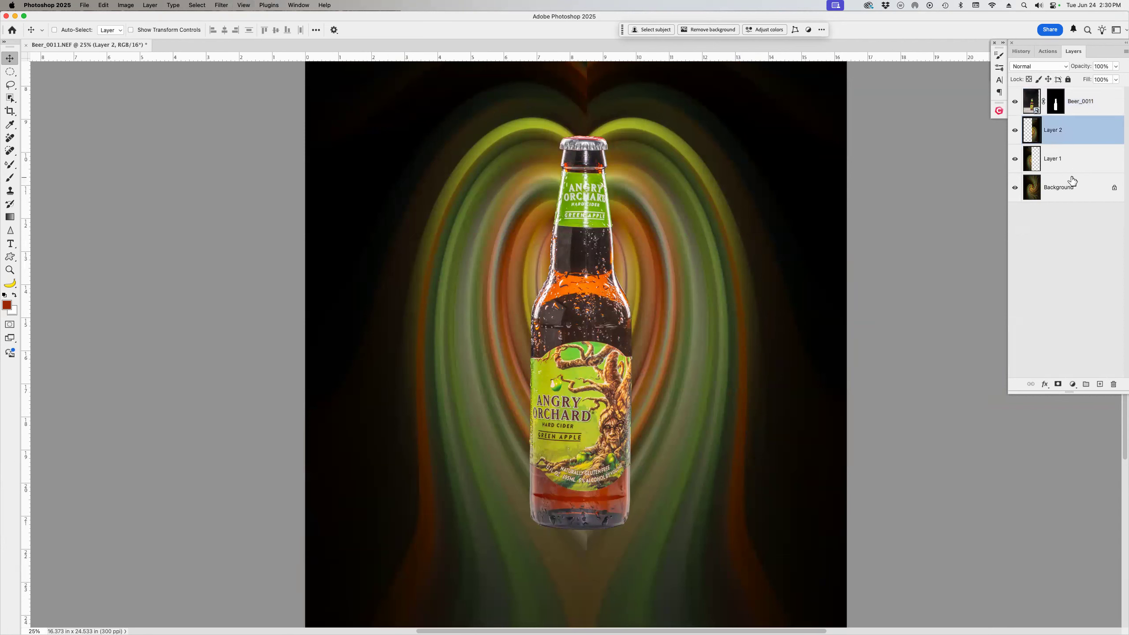
left_click(1071, 196, "shift")
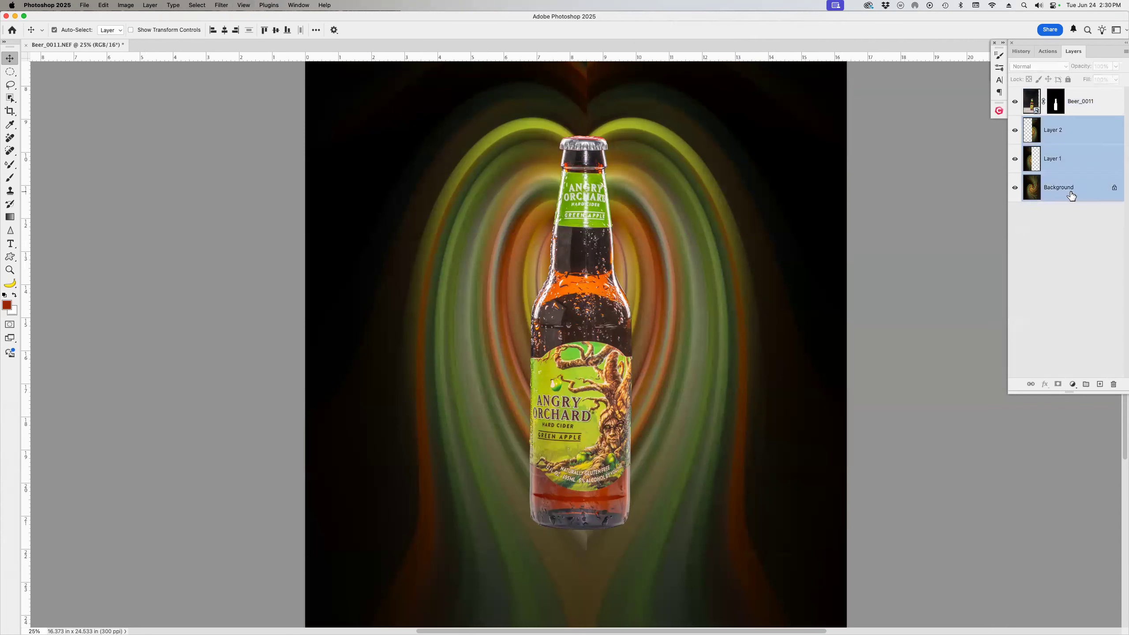
key("super+e")
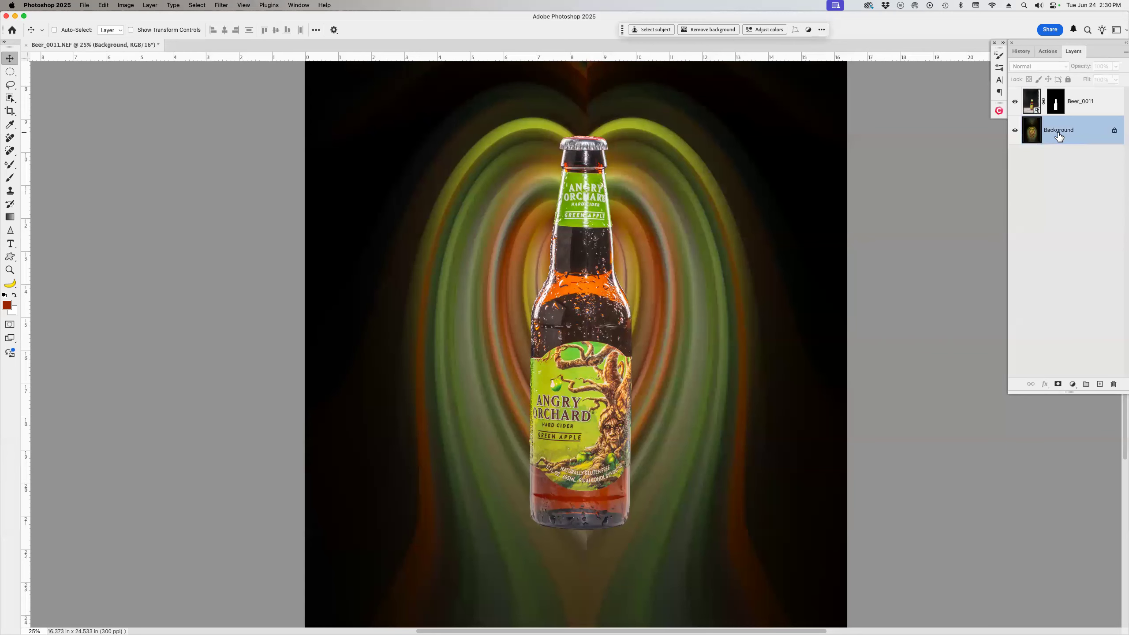
key("super+minus")
key("super+minus")
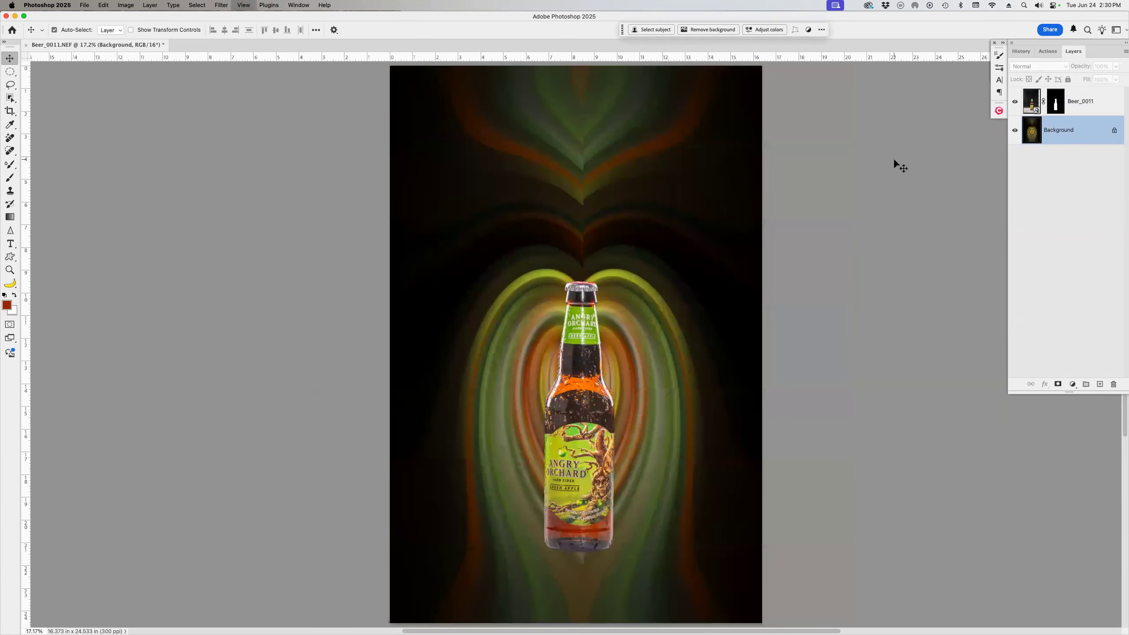
left_click(1014, 102)
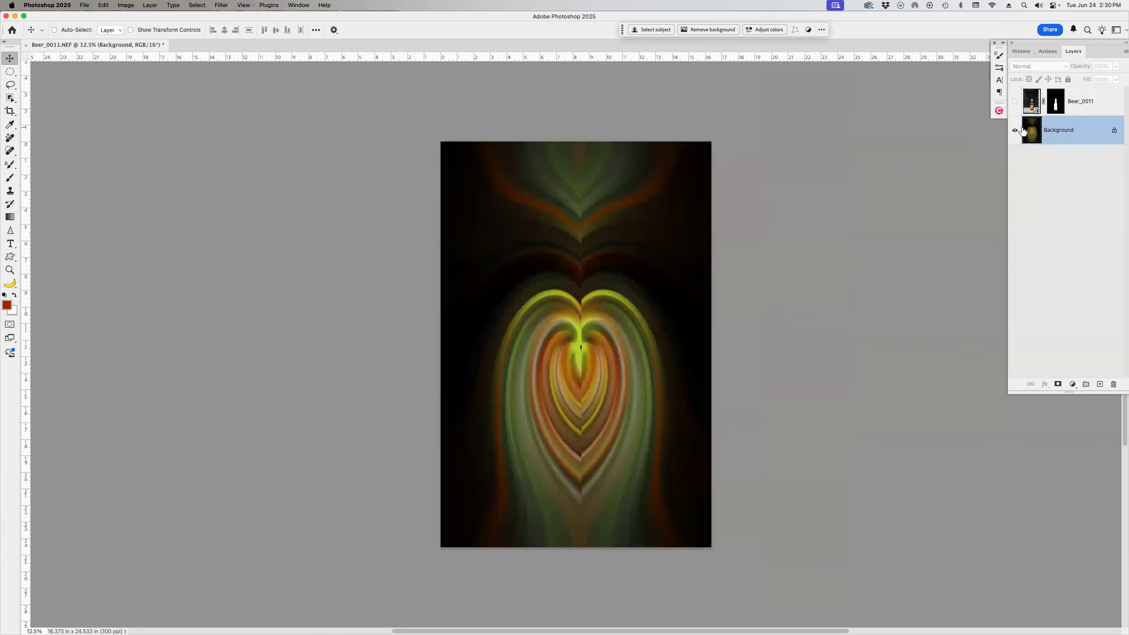
Collapse the Flip Left to Right action, expand Flip Bottom to Top, and disable its Flatten Image command.
left_click(1050, 51)
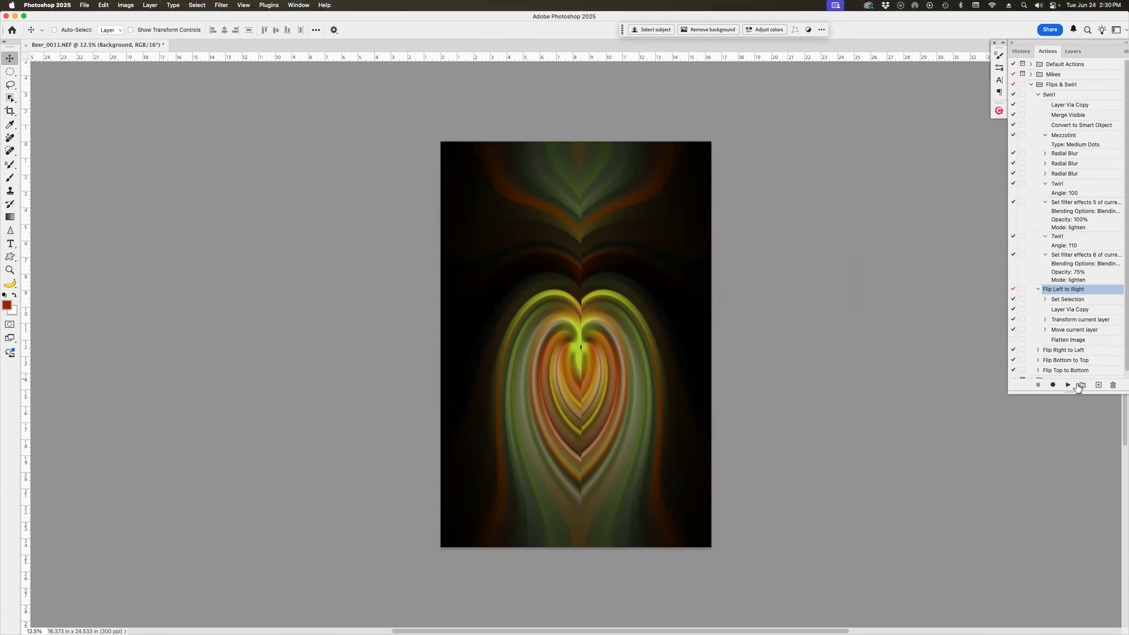
left_click(1037, 291)
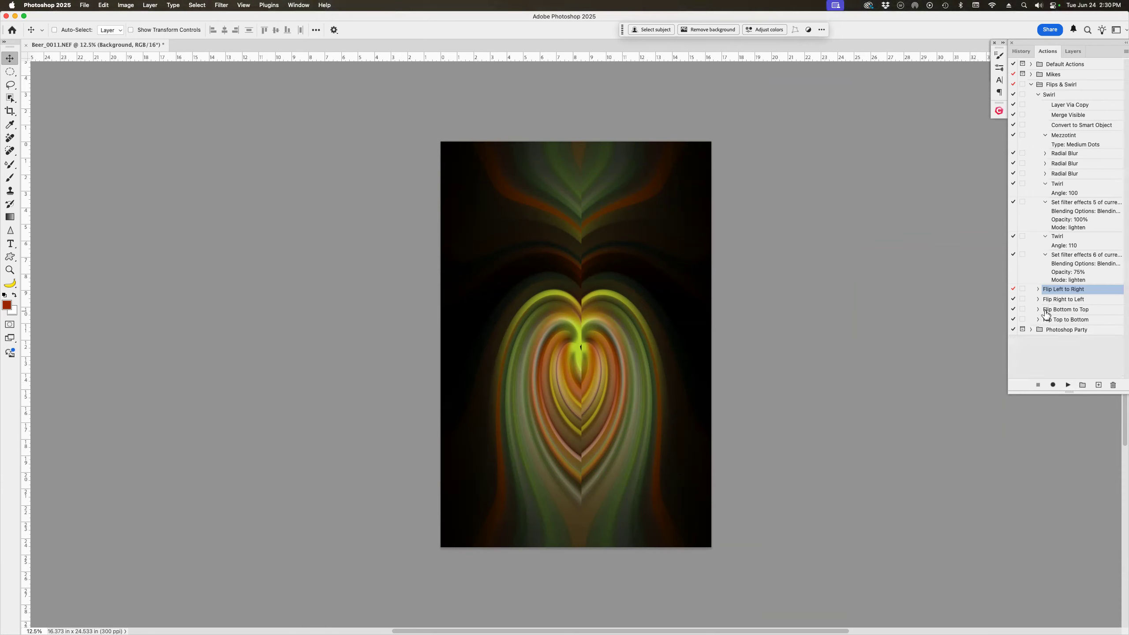
left_click(1038, 309)
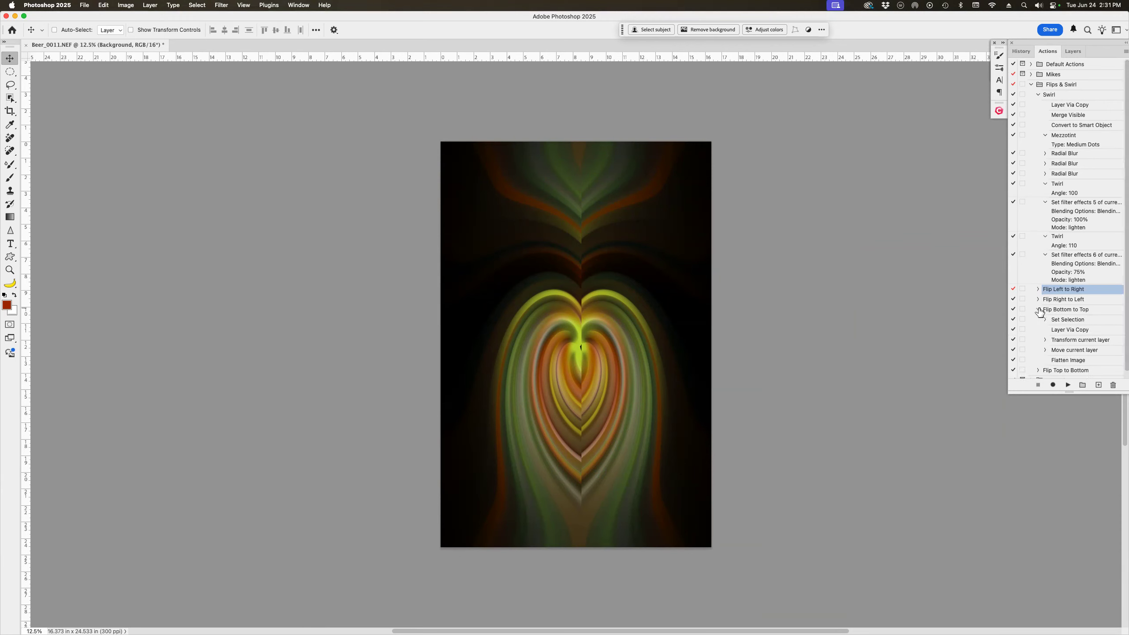
left_click(1013, 360)
left_click(1067, 385)
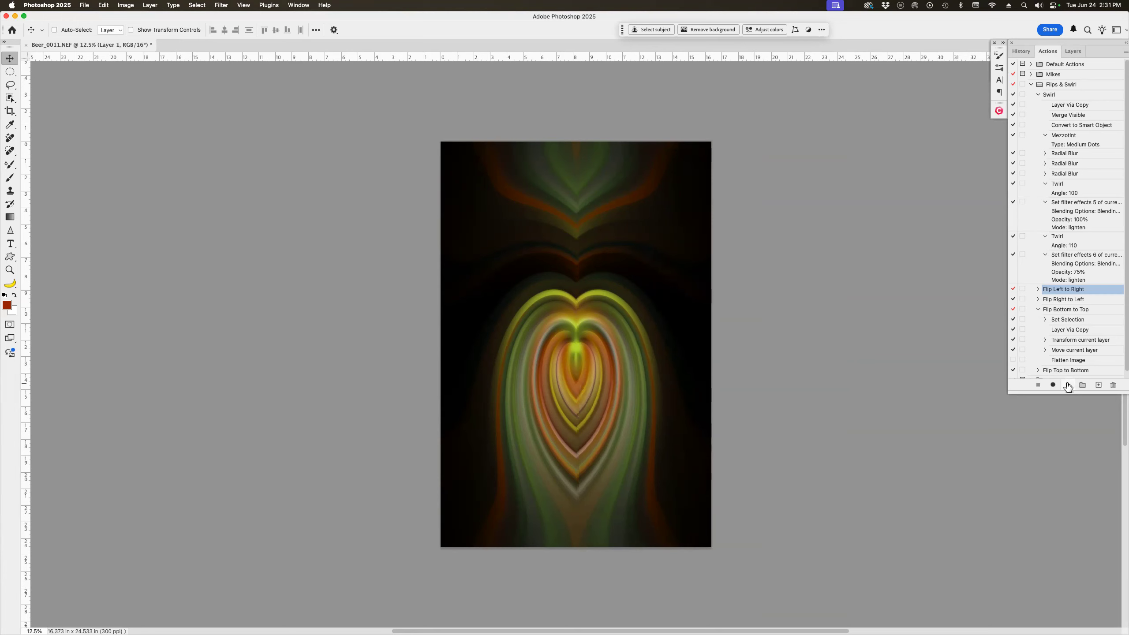
left_click(1062, 312)
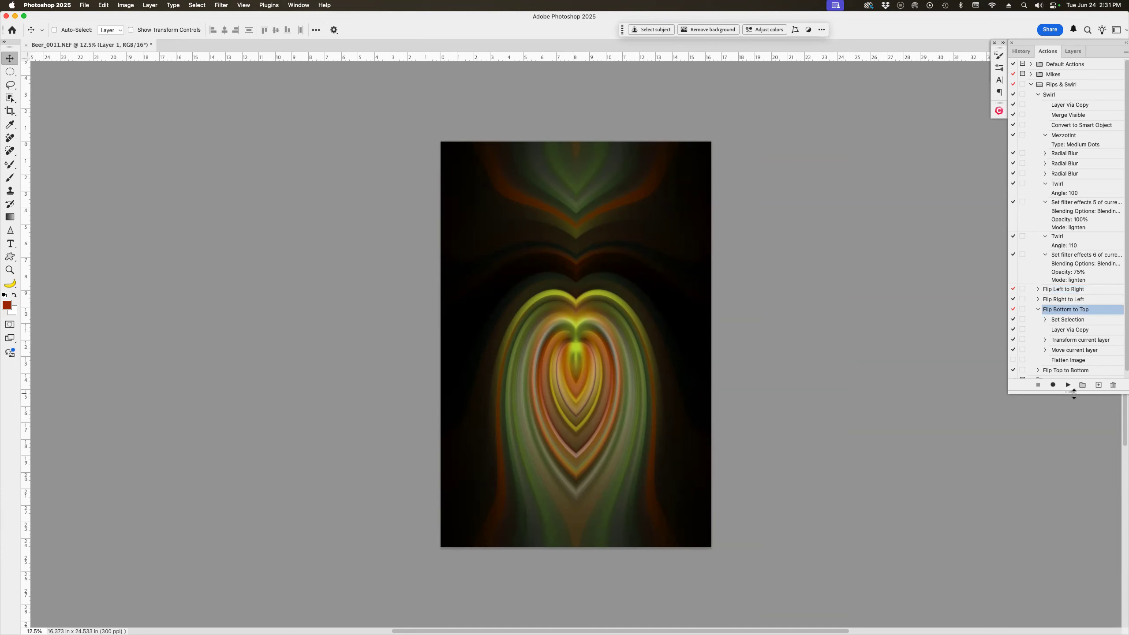
left_click(1068, 385)
left_click(1073, 51)
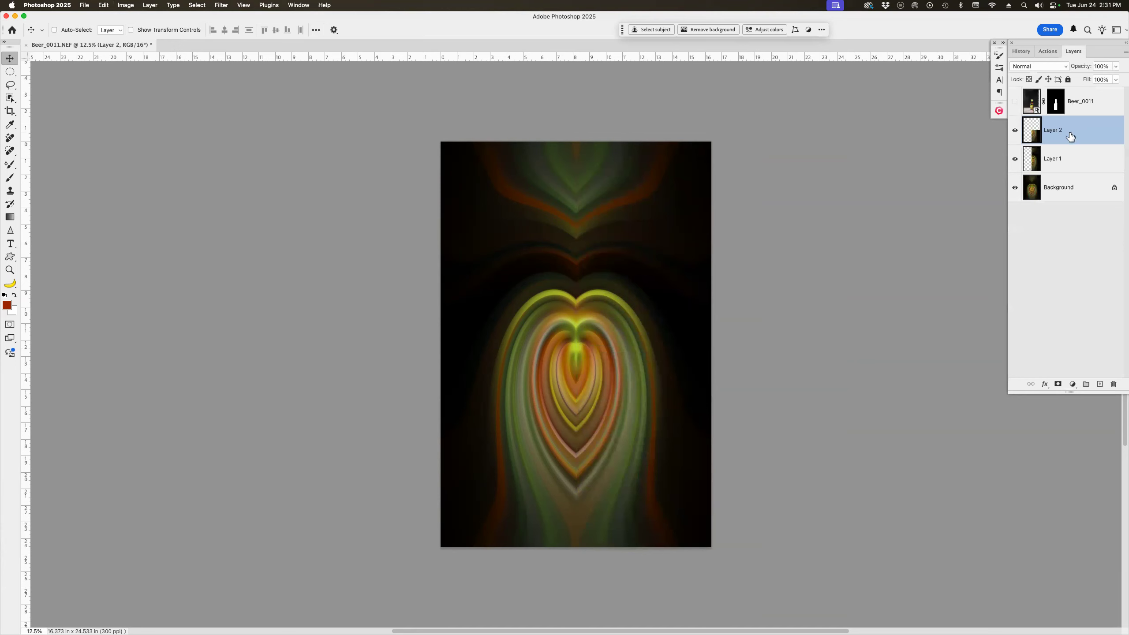
left_click(1076, 164, "shift")
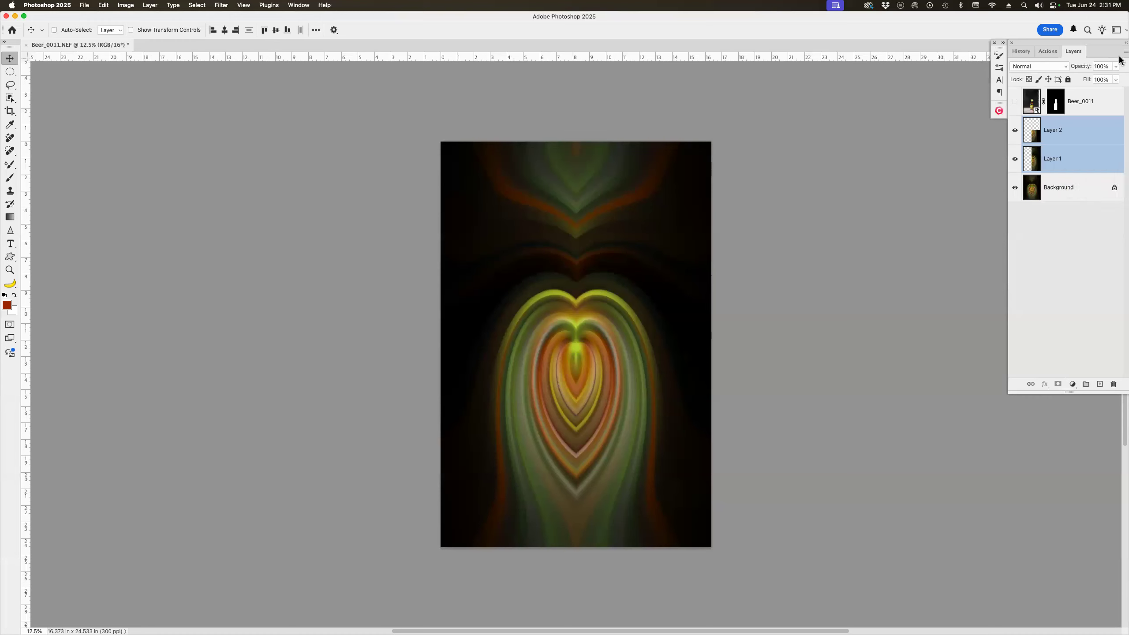
key("super+shift+e")
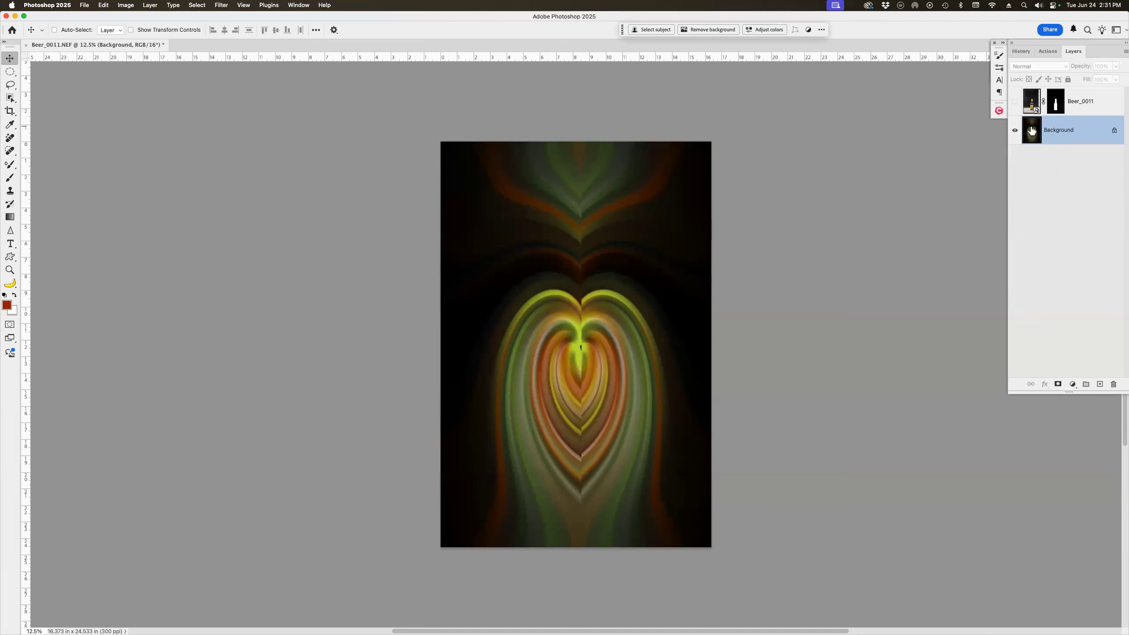
Play the Flip Bottom to Top action on the Background layer and make the Beer_0011 bottle layer visible.
left_click(1048, 51)
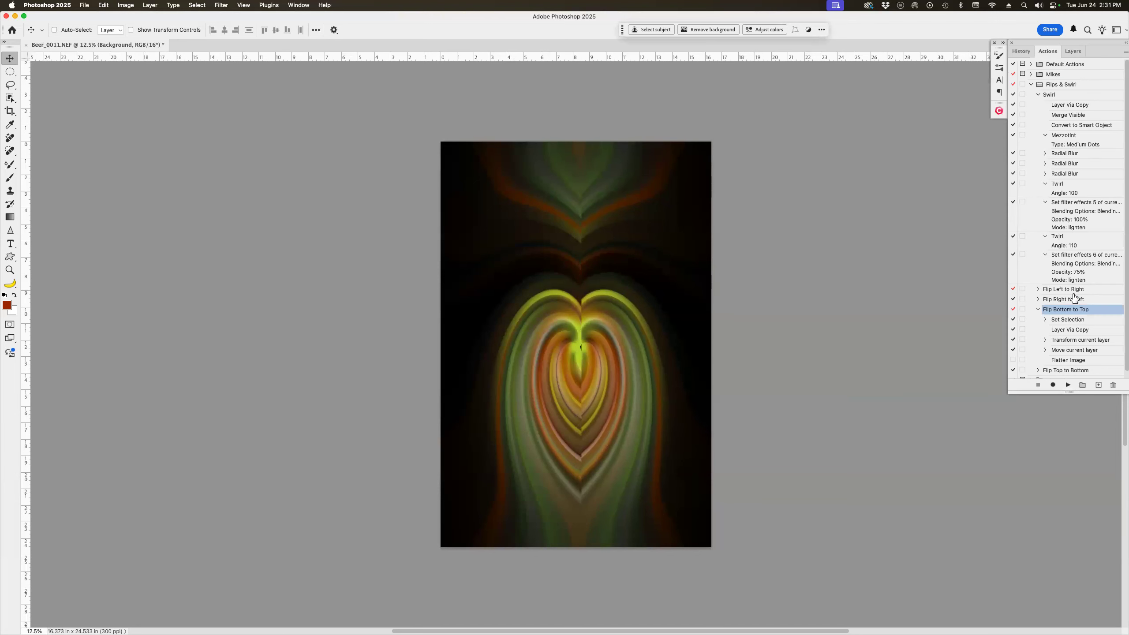
left_click(1067, 386)
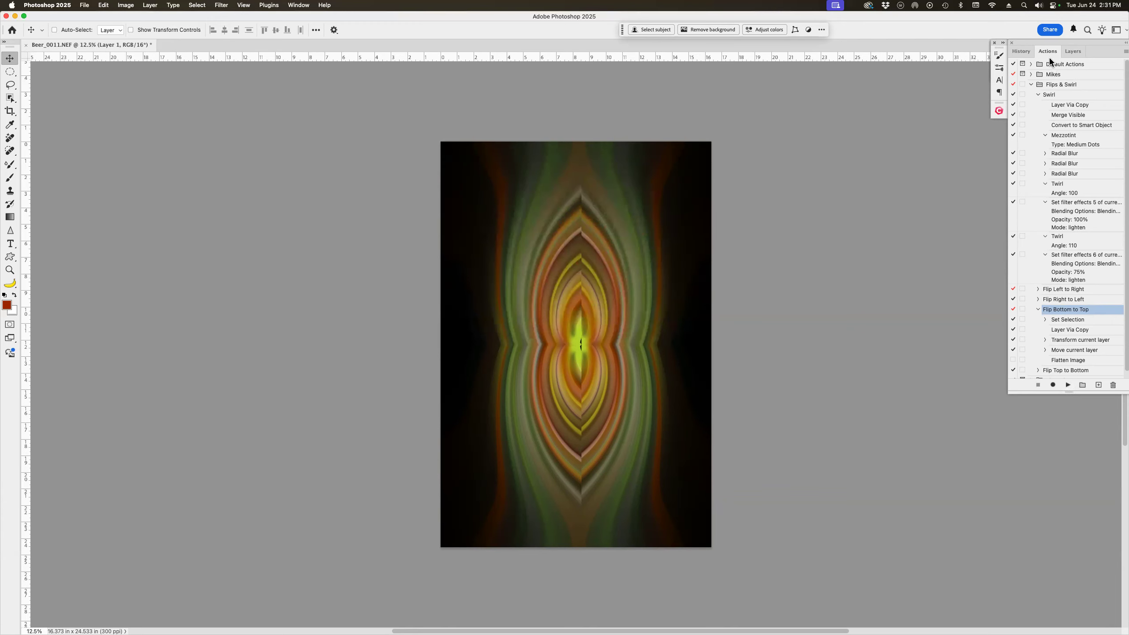
left_click(1073, 51)
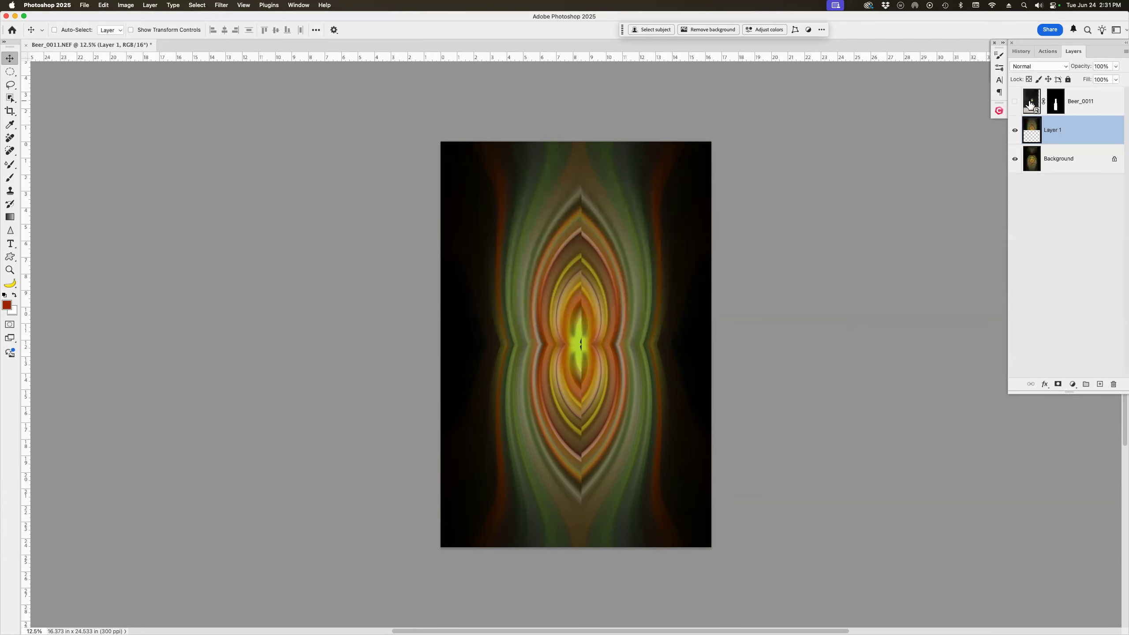
left_click(1015, 102)
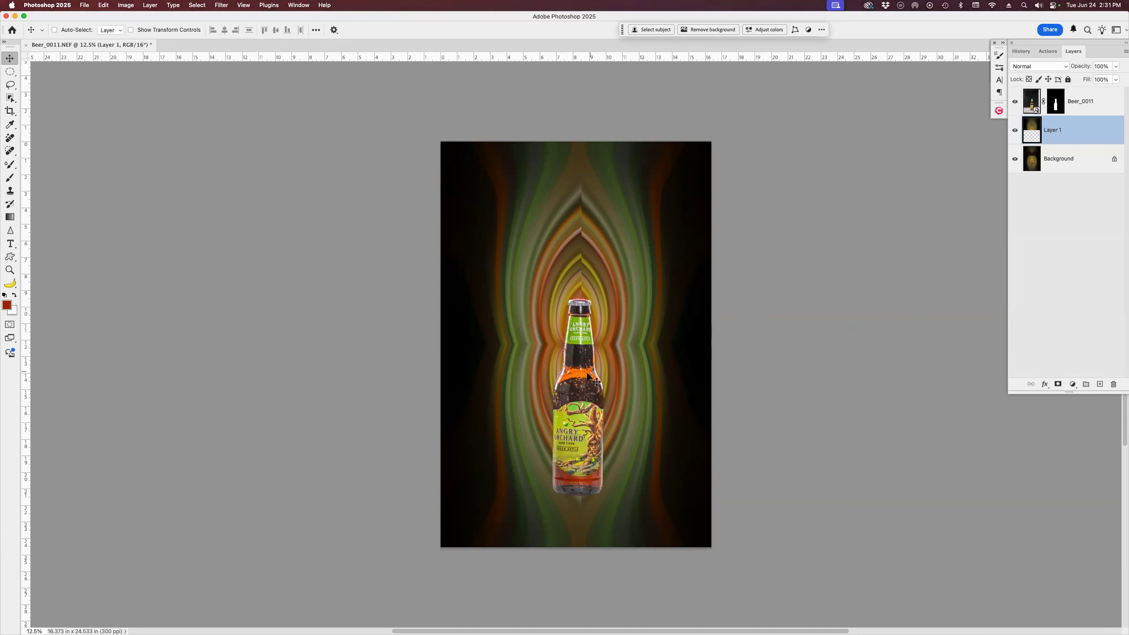
Move the Beer_0011 bottle up so it sits centered inside the mirrored oval pattern.
left_click_drag(579, 380, 574, 414)
key("super")
left_click_drag(573, 412, 573, 345)
key("super+0")
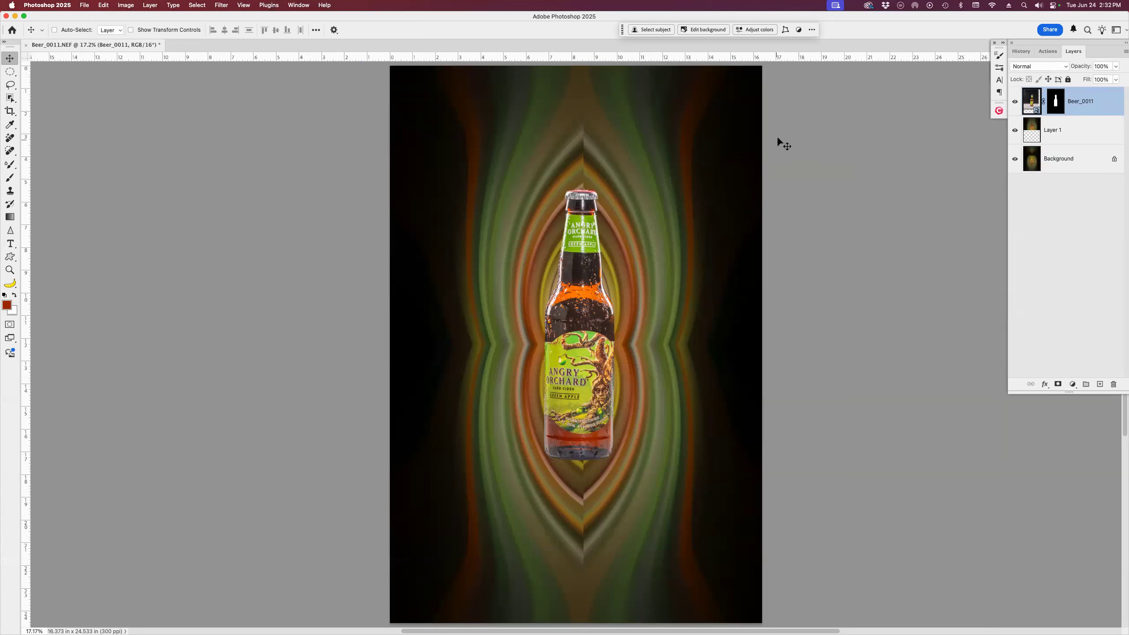
Re-enable Flatten Image in the Flip Bottom to Top and Flip Left to Right actions, and collapse the Flips & Swirl set.
left_click(1048, 51)
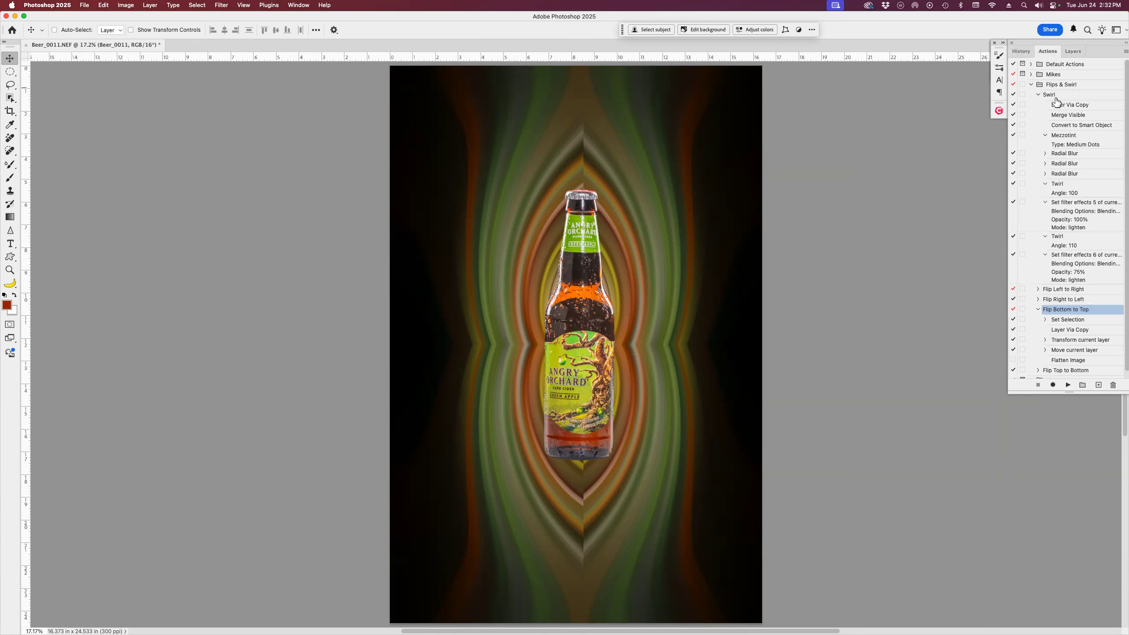
scroll(1043, 253, "down", 1)
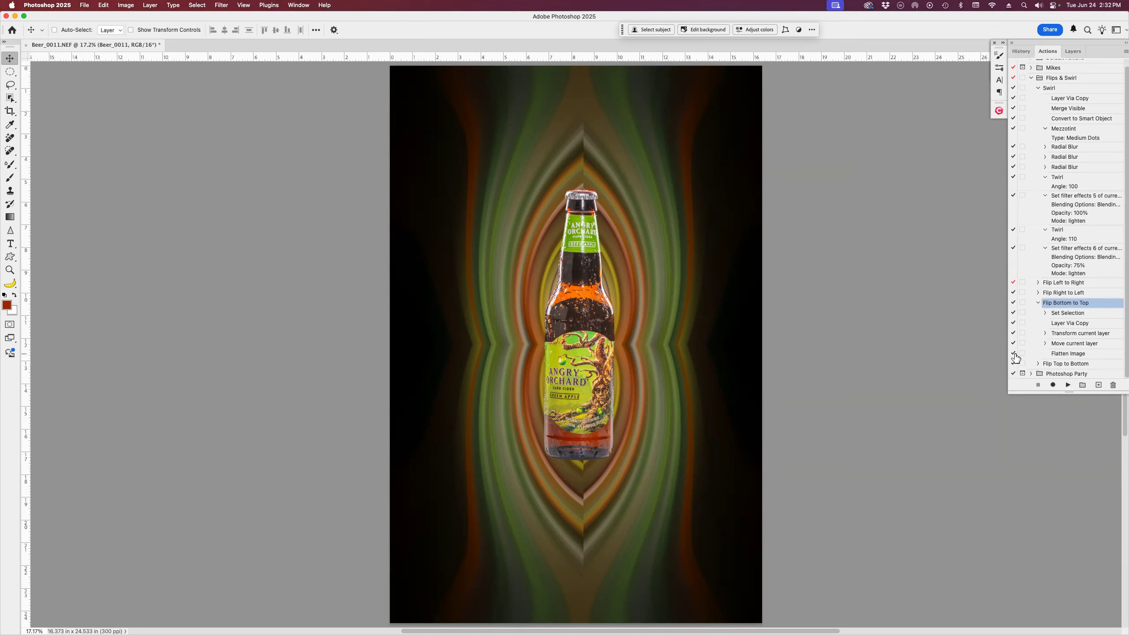
left_click(1038, 293)
left_click(1038, 293)
left_click(1038, 303)
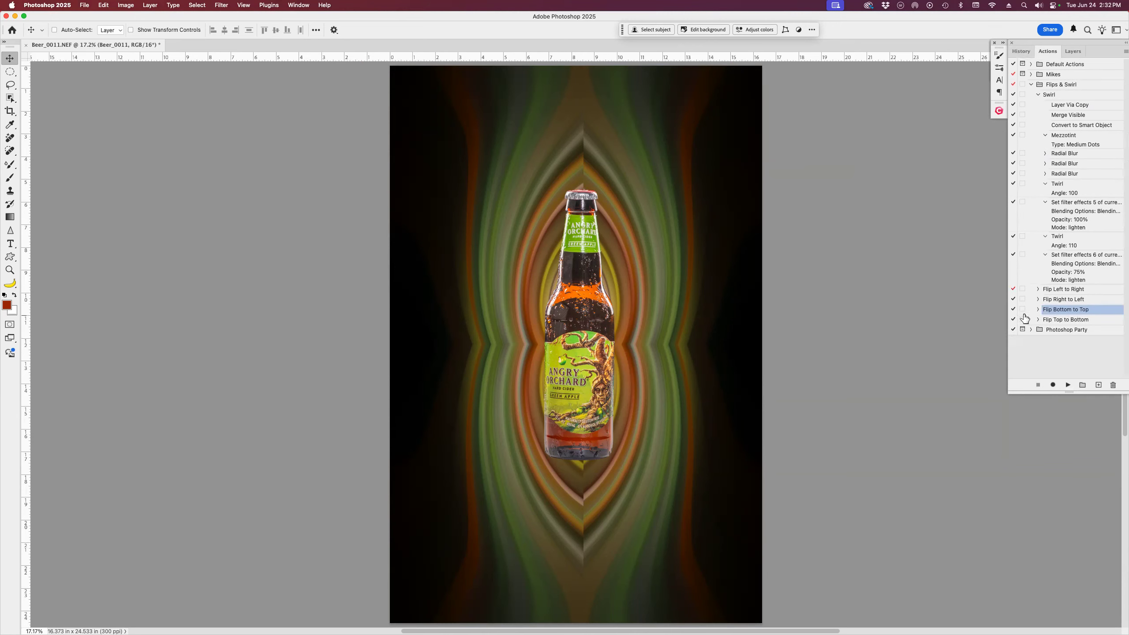
left_click(1038, 289)
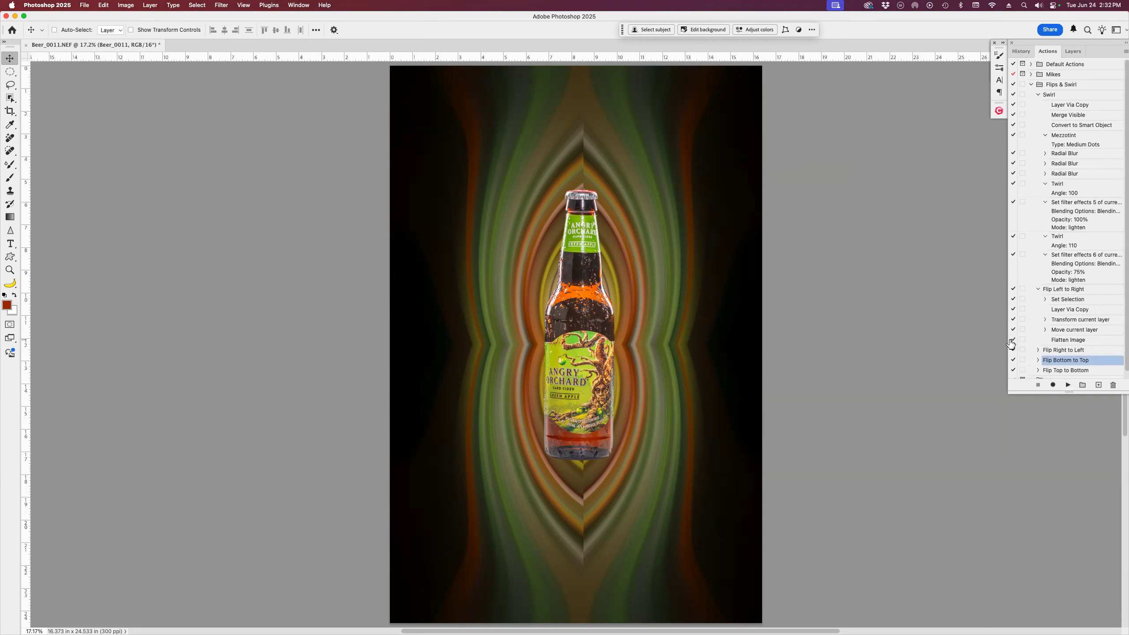
left_click(1031, 85)
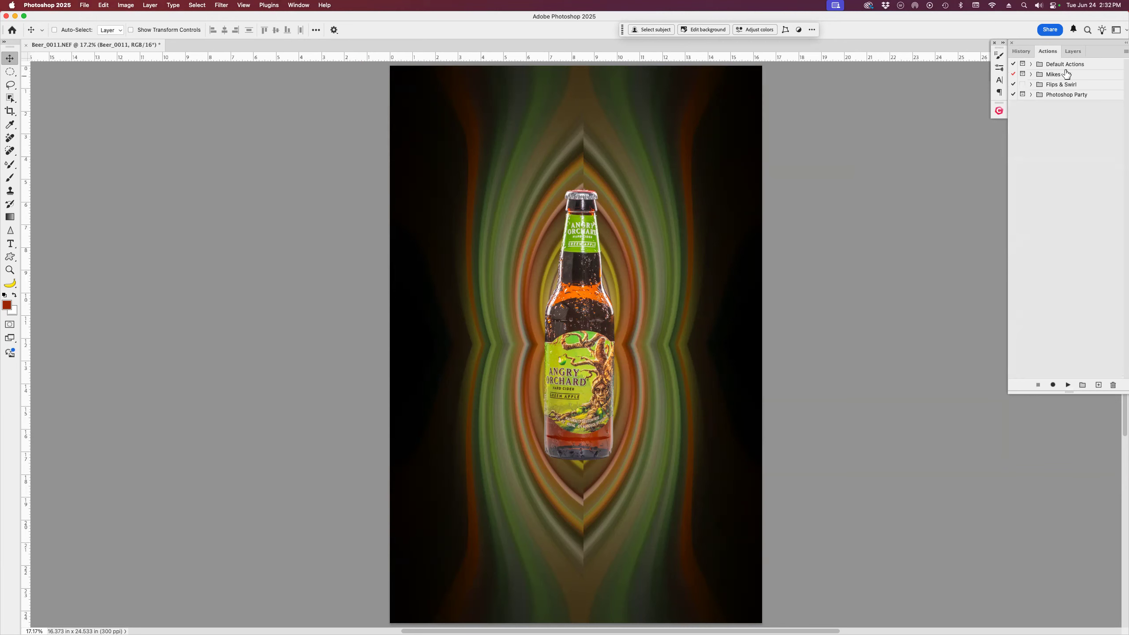
Review the Photoshop Party action set and save it to the Desktop as Photoshop Party.atn.
left_click(1031, 96)
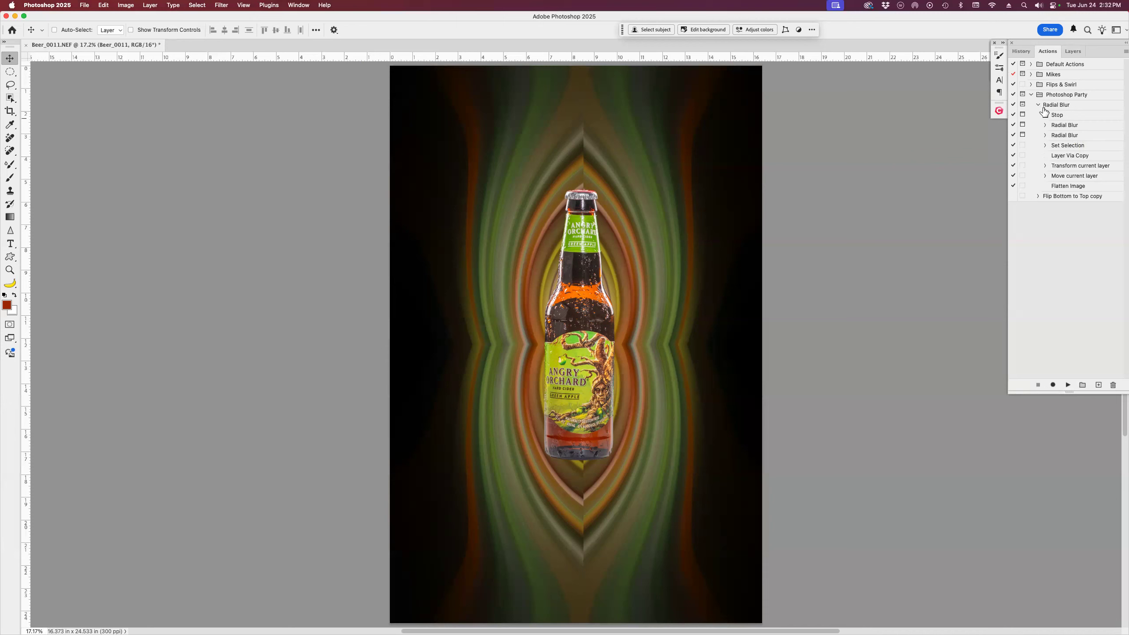
left_click(1031, 95)
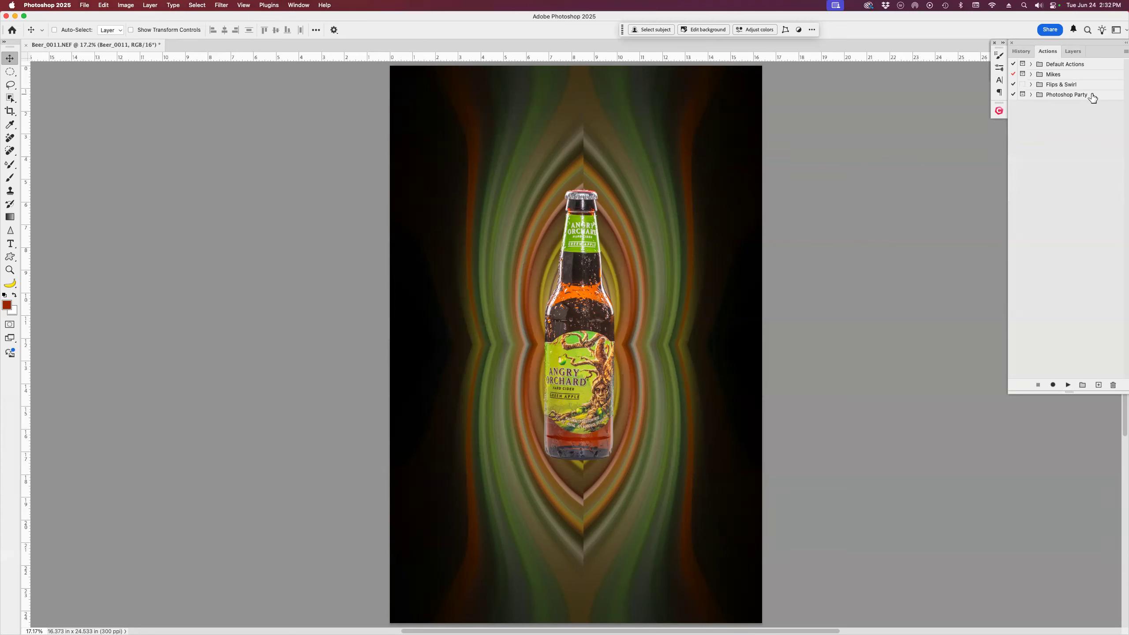
left_click(1091, 95)
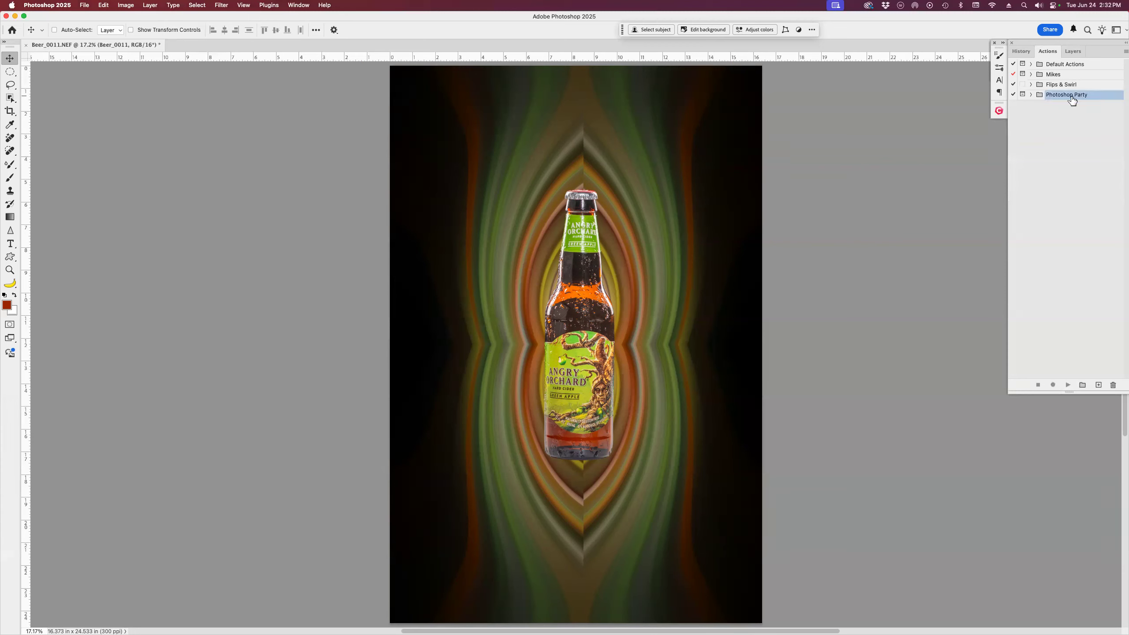
left_click(1122, 53)
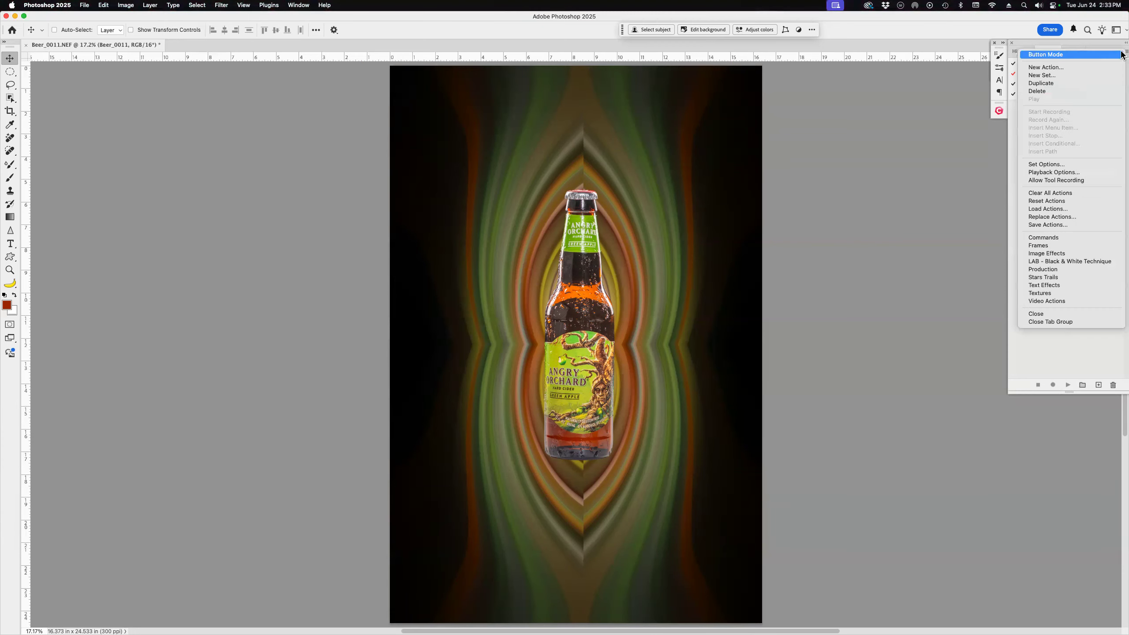
left_click(1060, 226)
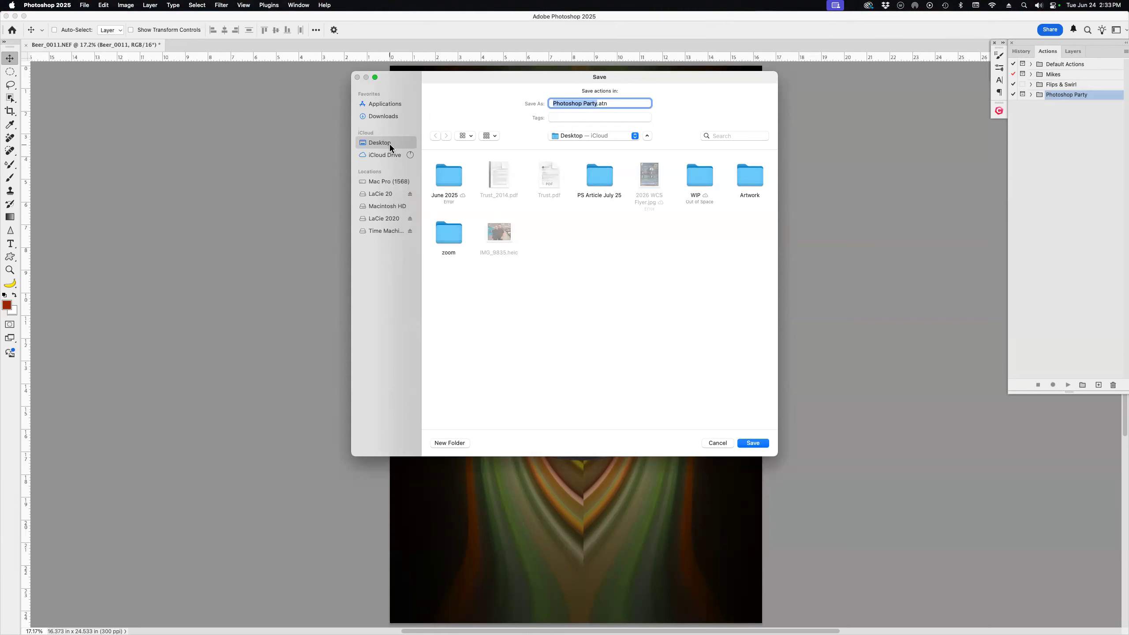
left_click(753, 443)
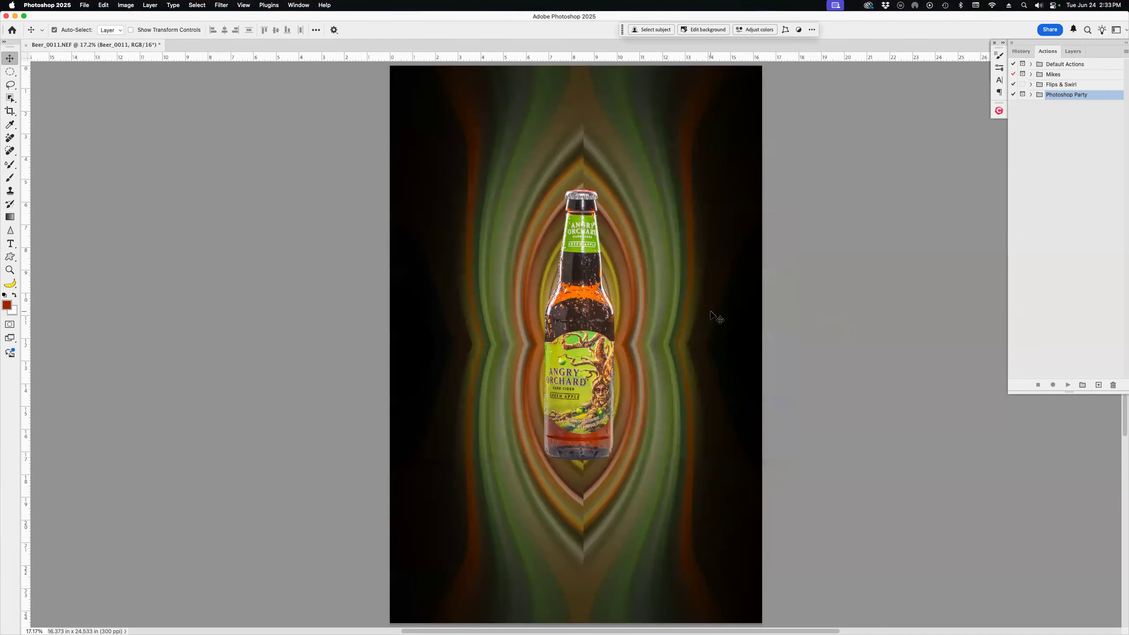
Switch to Finder, locate the saved Photoshop Party.atn file on the Desktop, and close the Finder window.
key("super+Tab")
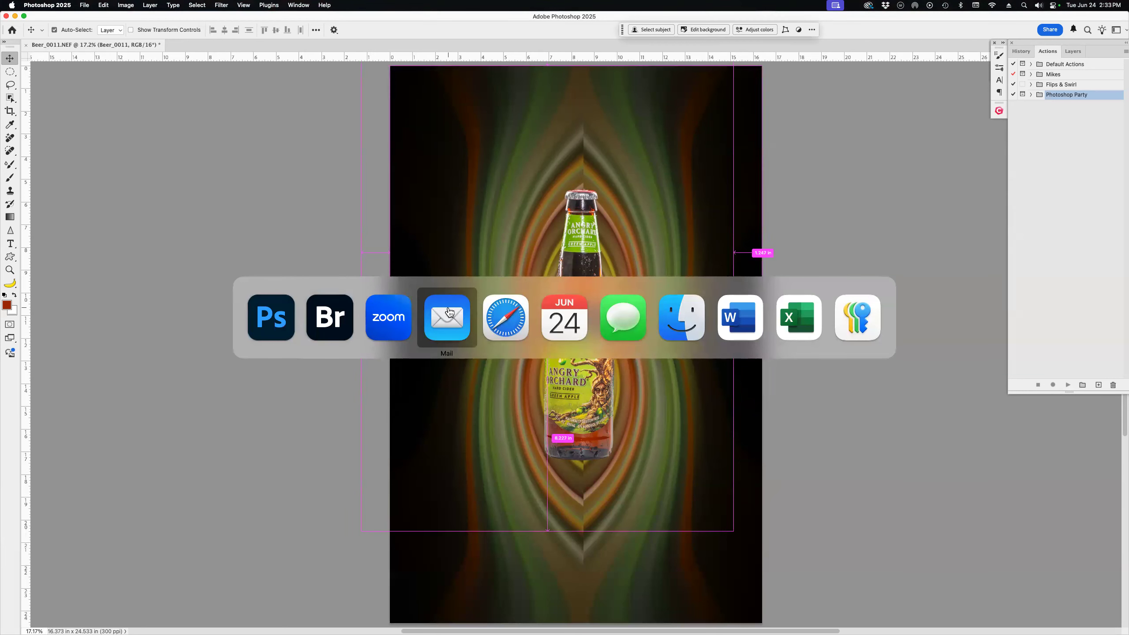
left_click(684, 316)
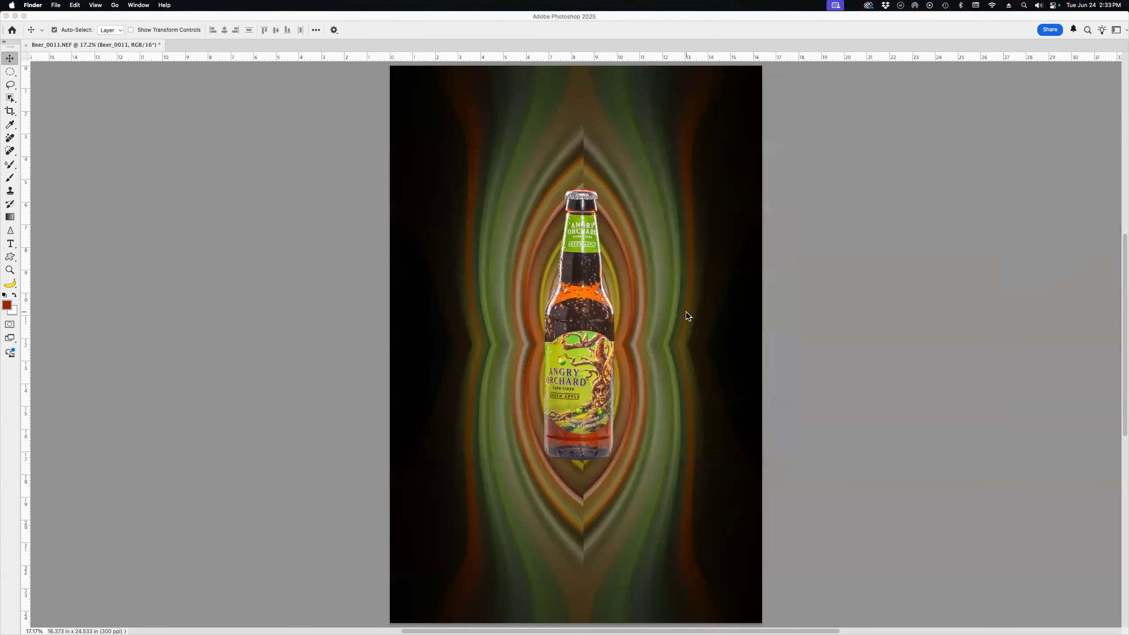
key("super+n")
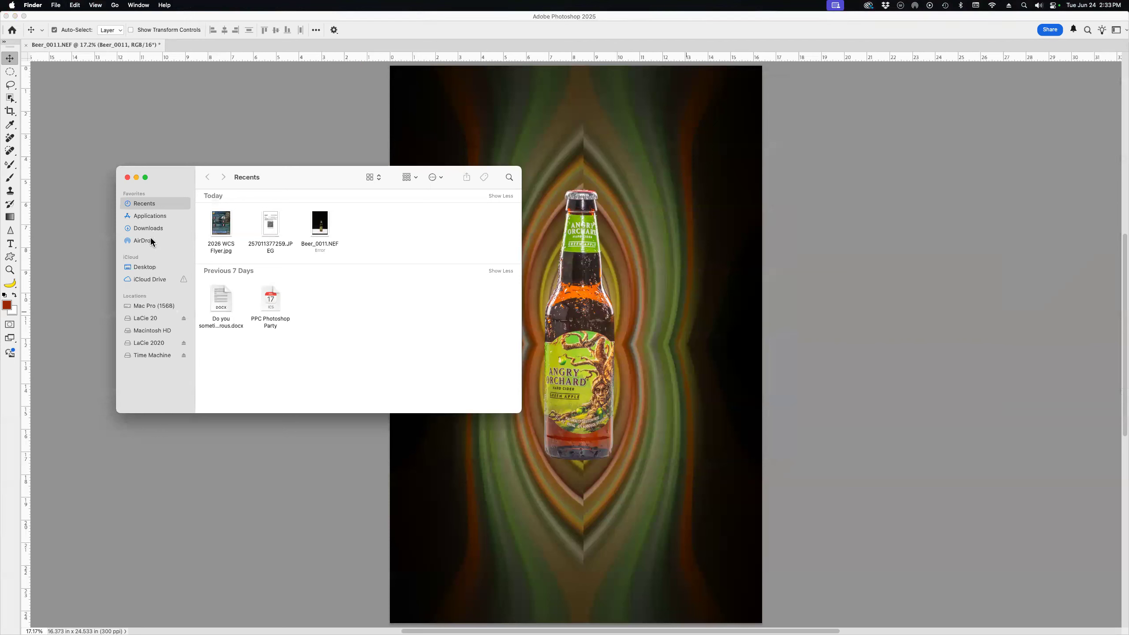
left_click(150, 268)
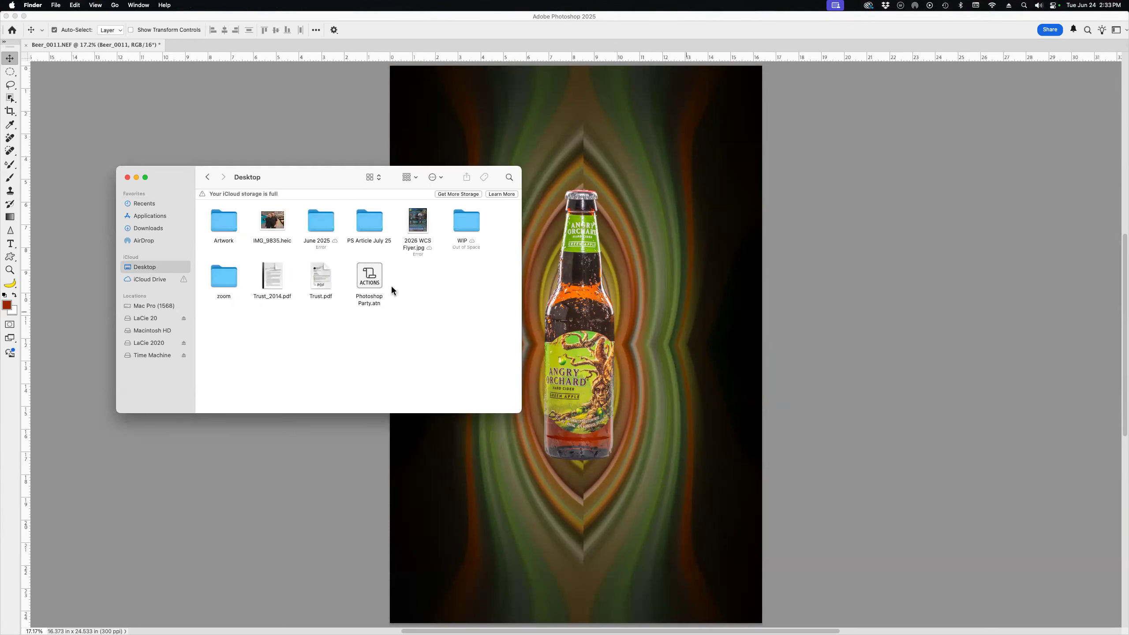
mouse_move(369, 277)
left_mouse_down()
mouse_move(418, 278)
mouse_move(372, 280)
left_mouse_up()
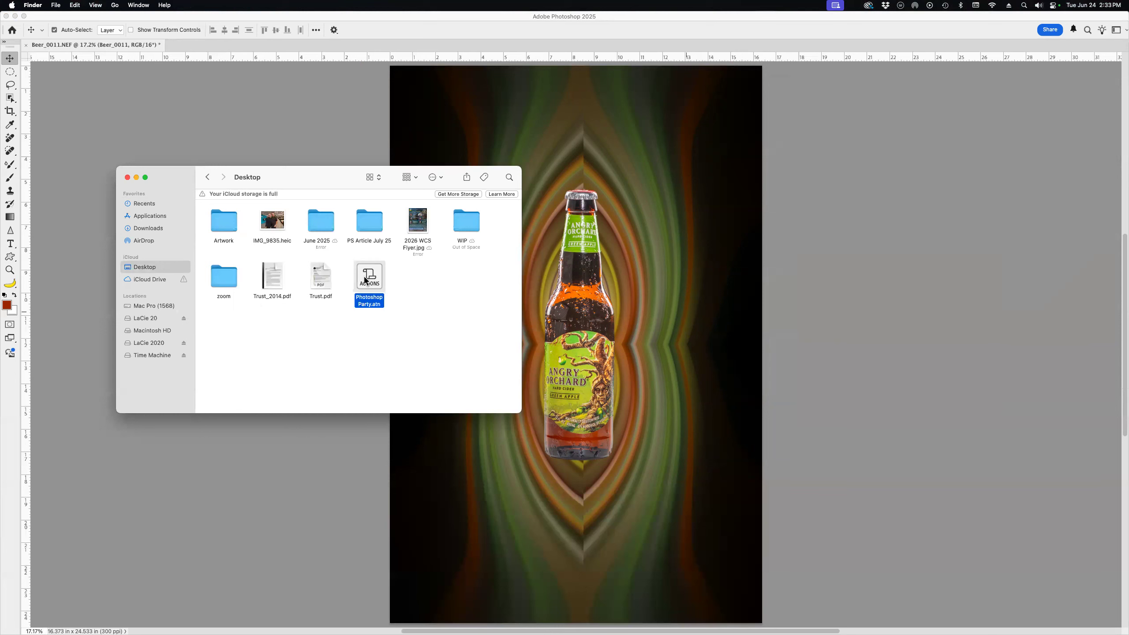
left_click(127, 177)
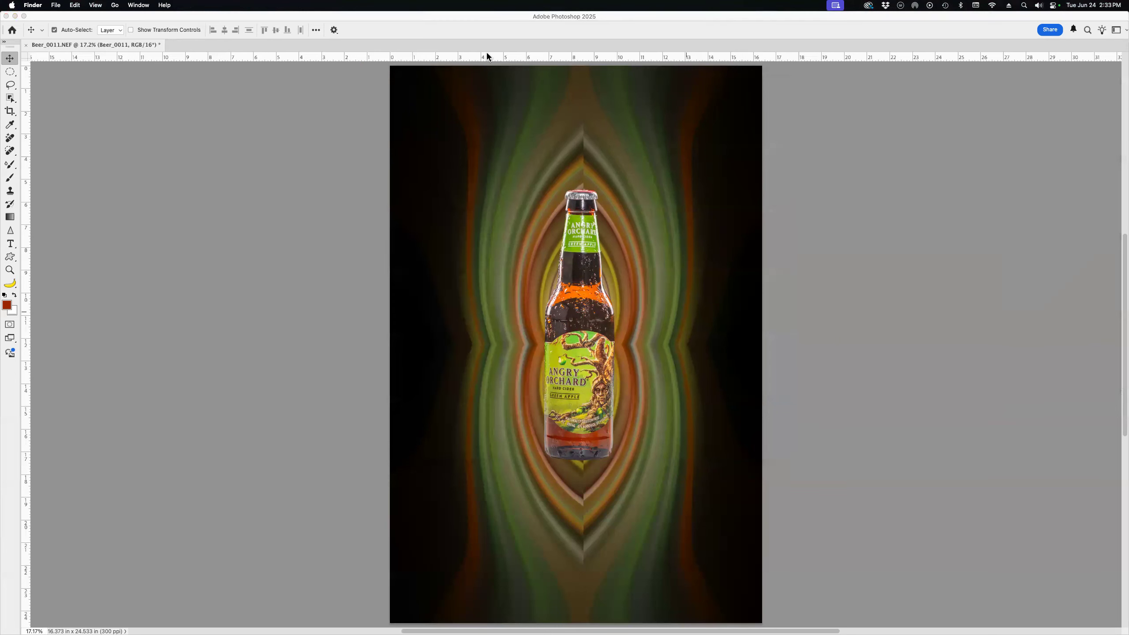
Return to Photoshop and load the Photoshop Party.atn action file from the Desktop.
left_click(618, 27)
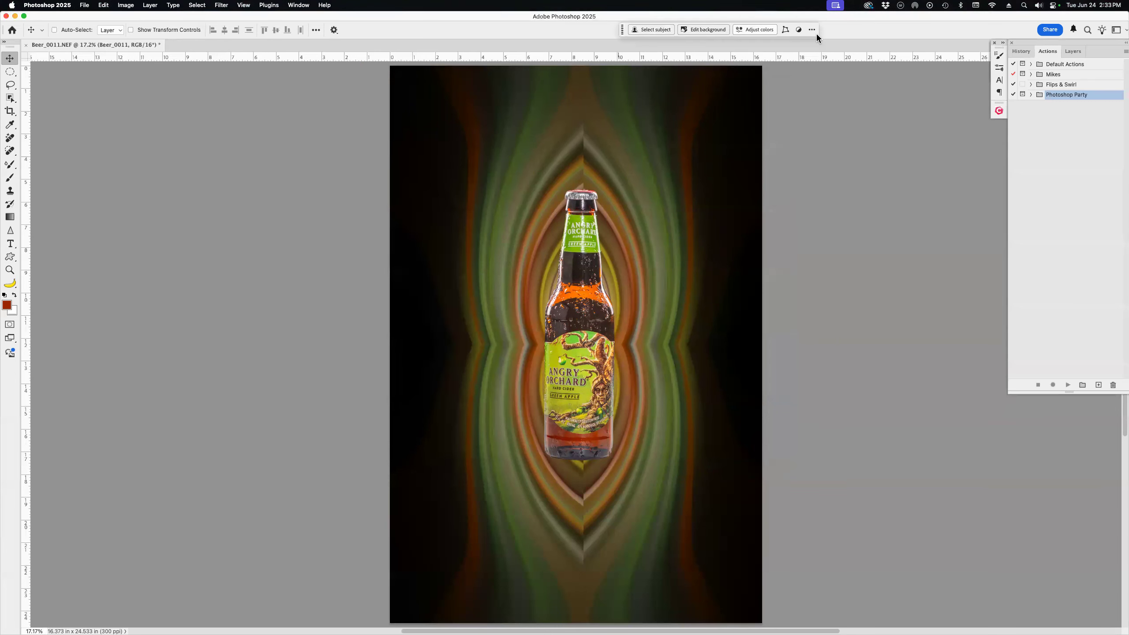
left_click(1122, 53)
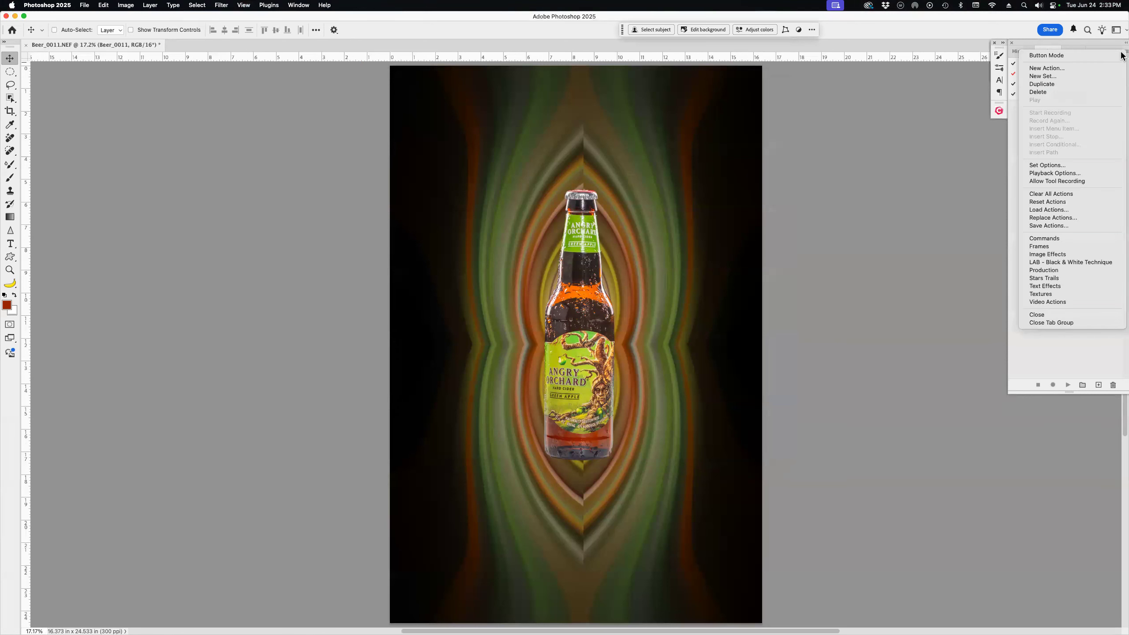
left_click(1080, 209)
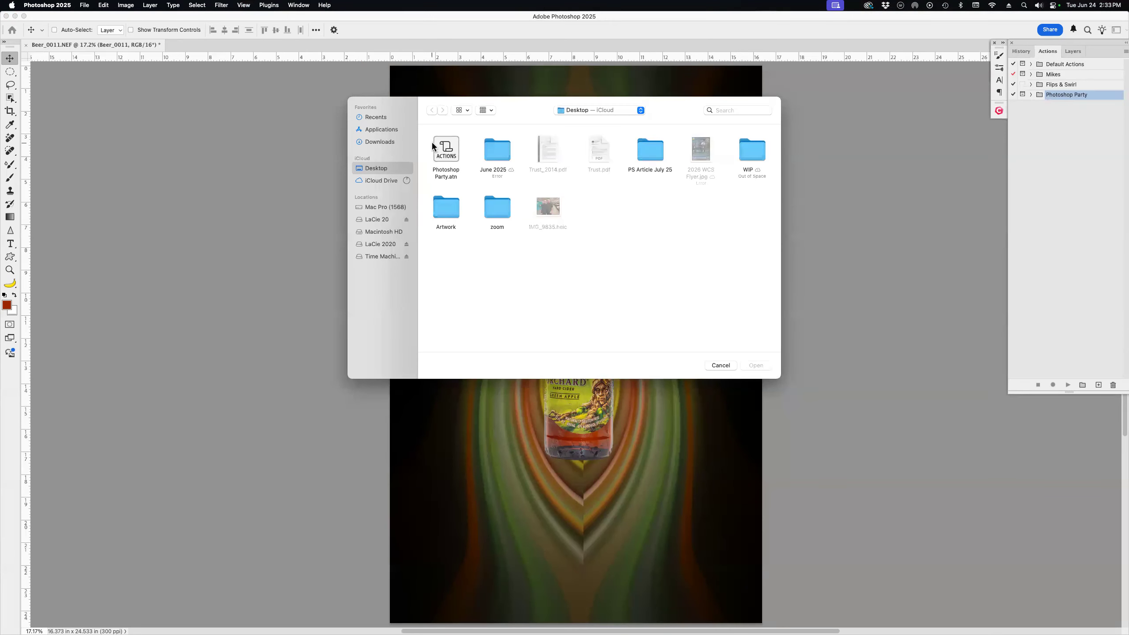
left_click(434, 146)
left_click(752, 366)
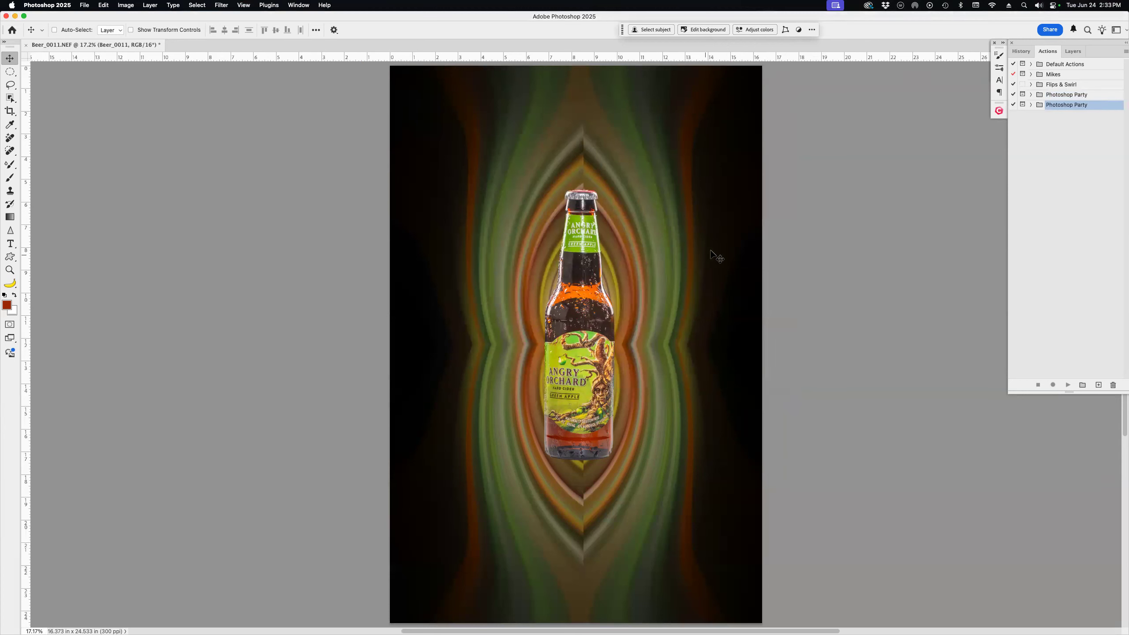
key("super+Tab")
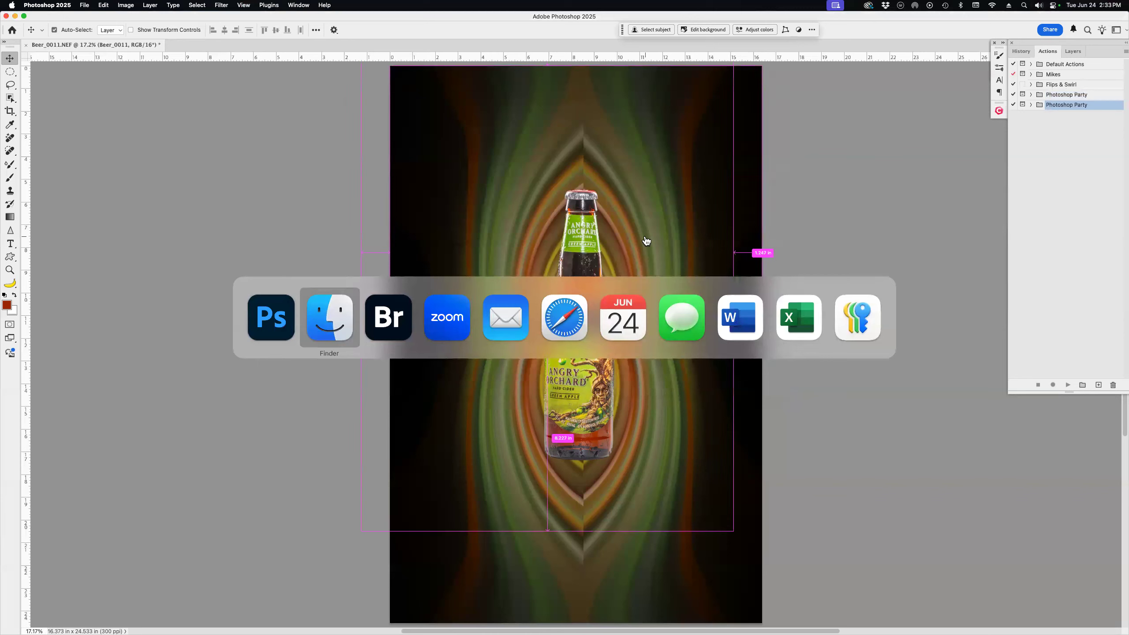
key("super+Tab")
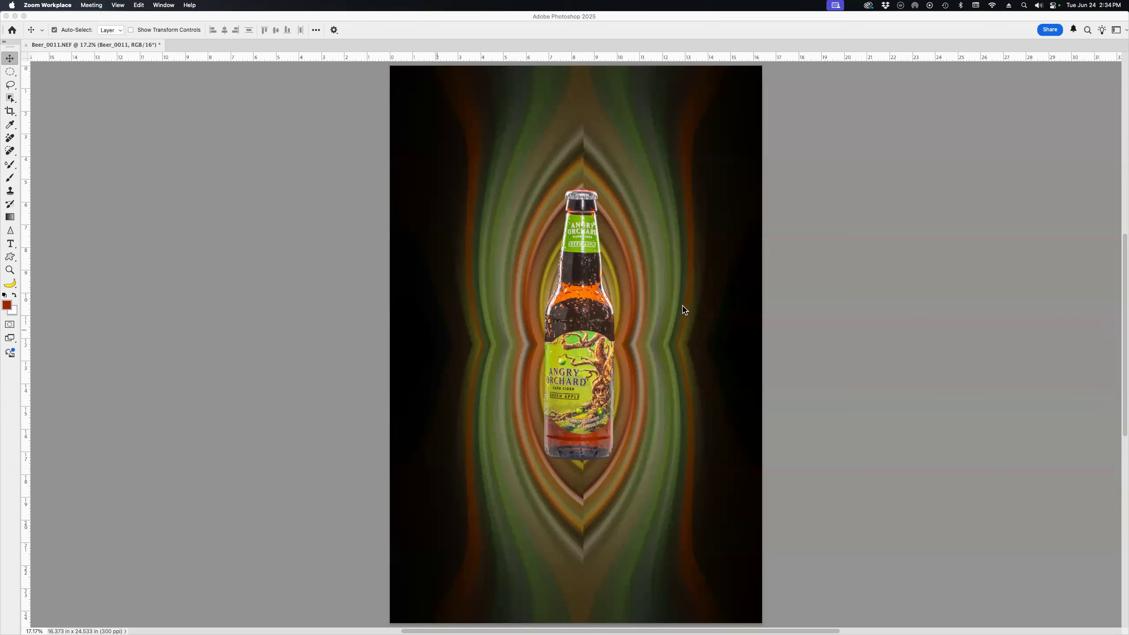
left_click(792, 28)
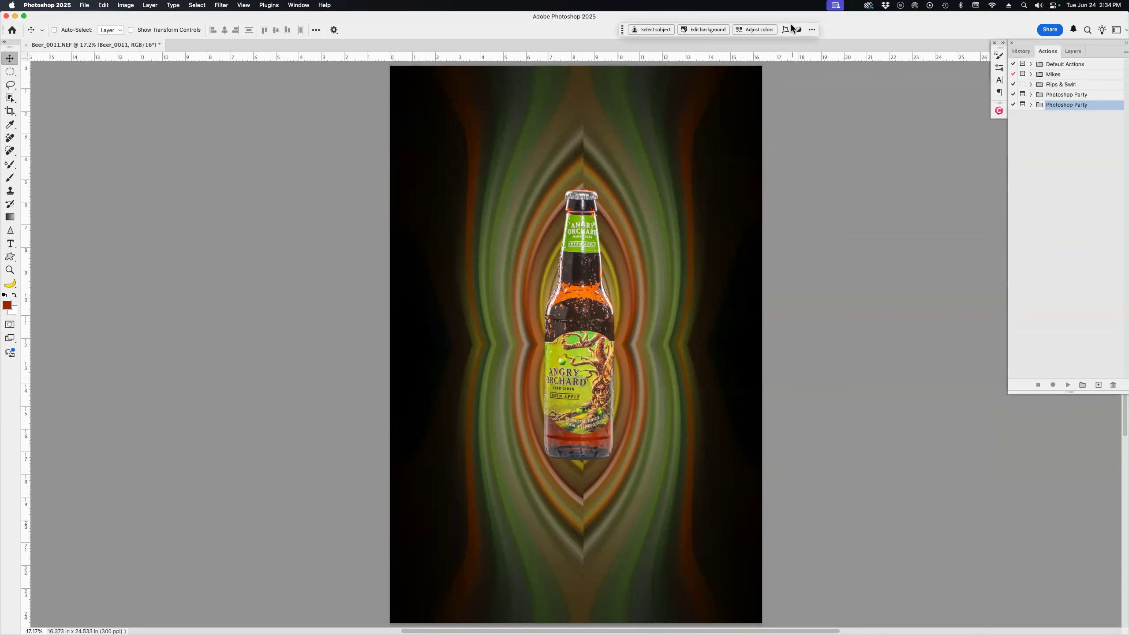
Merge Layer 1 into the Background and add a new empty layer beneath the Beer_0011 bottle layer.
left_click(1067, 52)
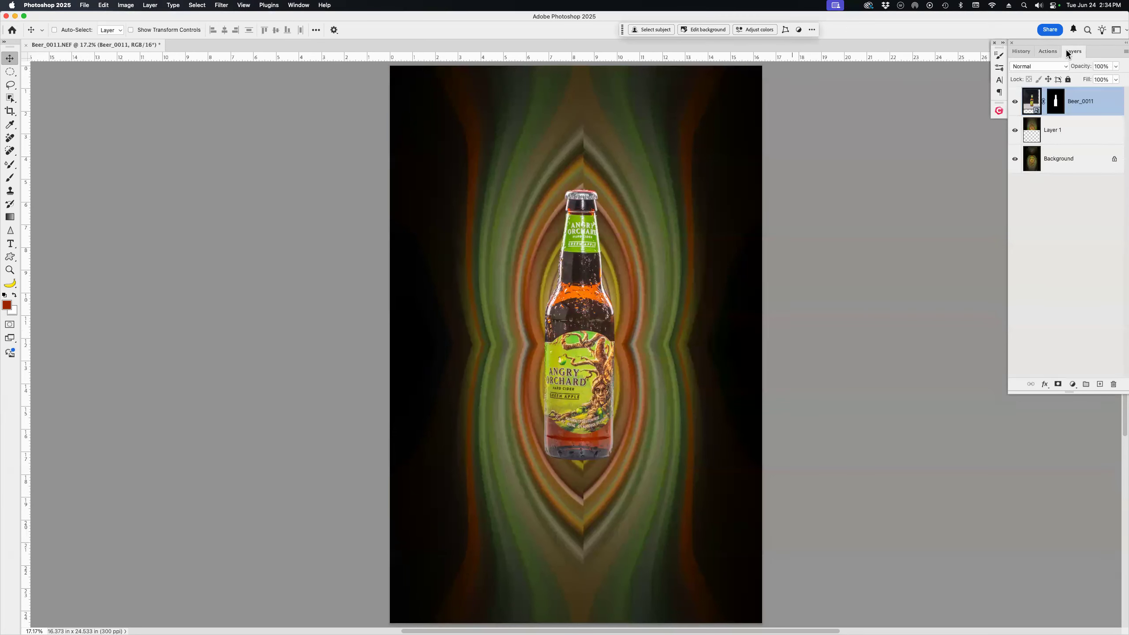
left_click(1083, 140)
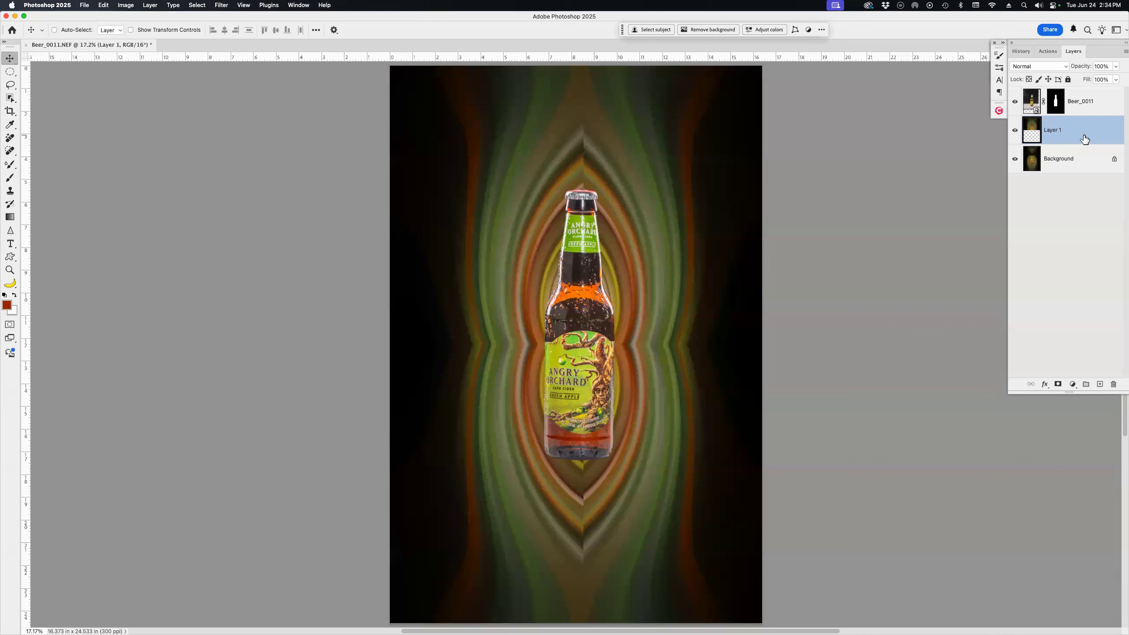
key("super+e")
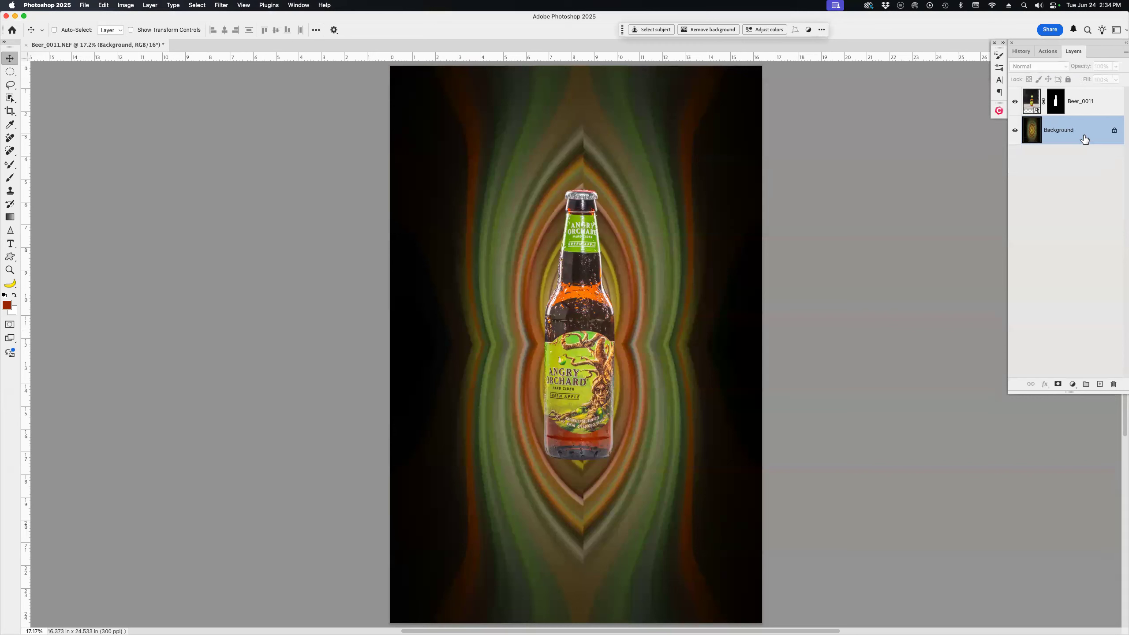
left_click(1097, 385)
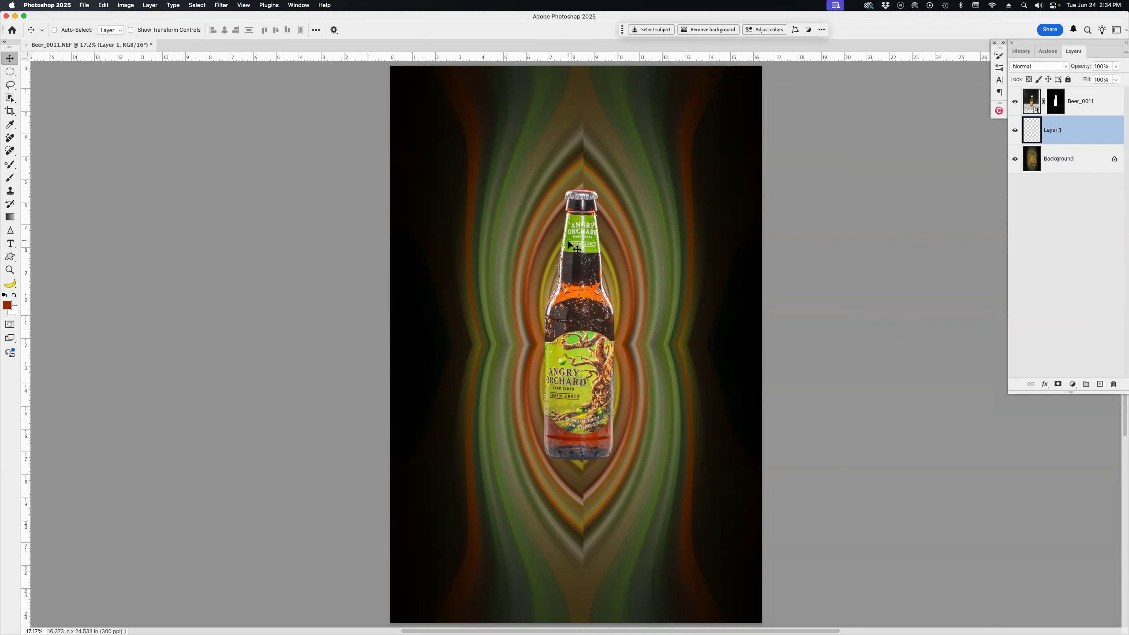
Paint crossing brush strokes behind the bottle in green sampled from its neck label, and hide the Beer_0011 layer.
key("b")
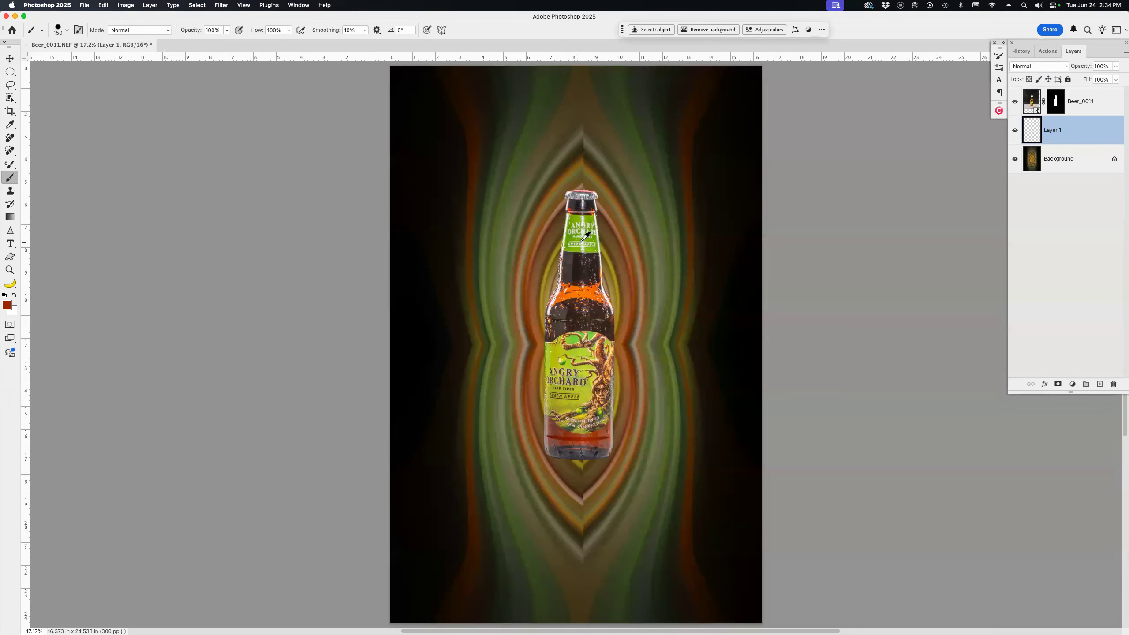
left_click(581, 244, "alt")
mouse_move(534, 244)
left_mouse_down()
mouse_move(636, 338)
mouse_move(691, 412)
left_mouse_up()
left_click_drag(640, 239, 604, 287)
left_click_drag(543, 394, 494, 448)
mouse_move(517, 297)
left_mouse_down()
mouse_move(538, 311)
mouse_move(654, 297)
left_mouse_up()
left_click_drag(593, 474, 593, 463)
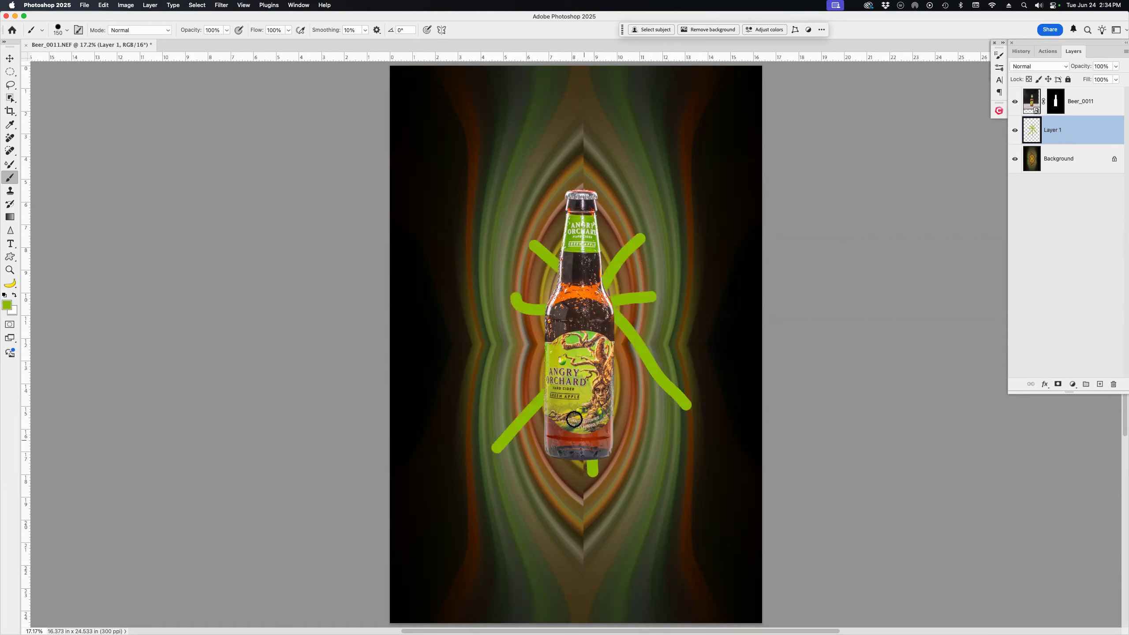
left_click_drag(526, 357, 543, 350)
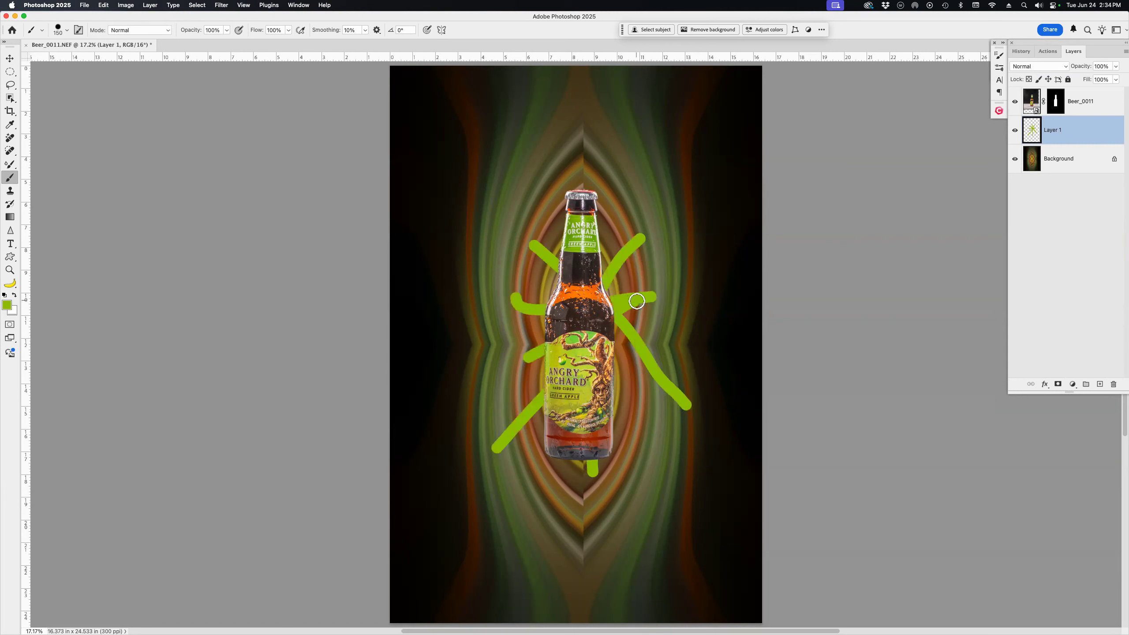
left_click(1014, 101)
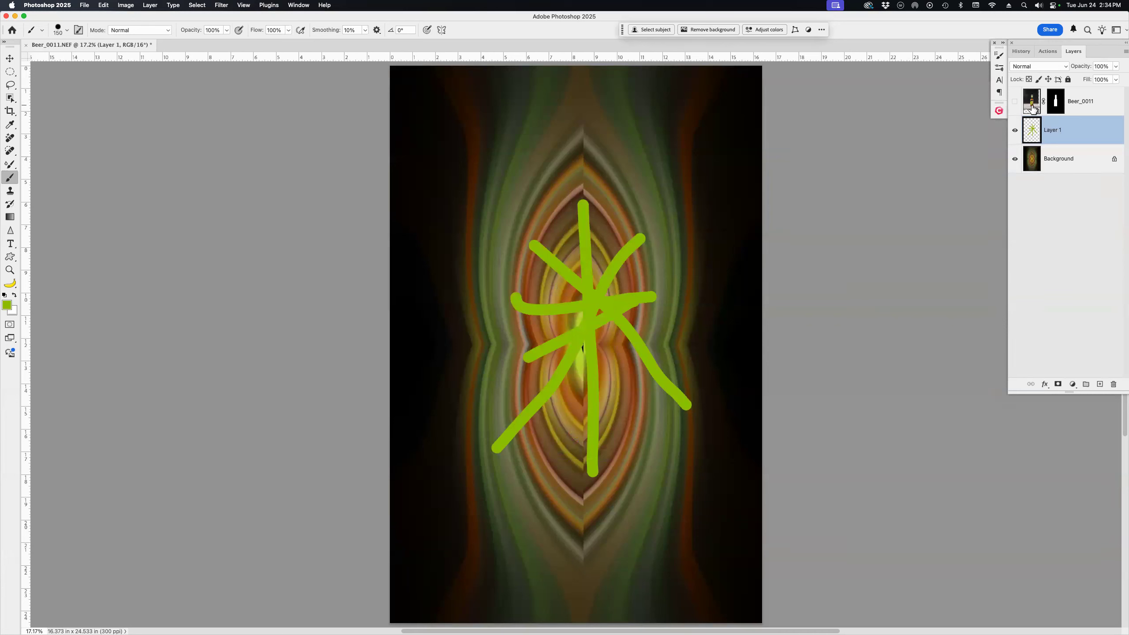
Play the Radial Blur action from the newly loaded Photoshop Party set on the green strokes, continuing past the stop and accepting both blurs.
left_click(1047, 51)
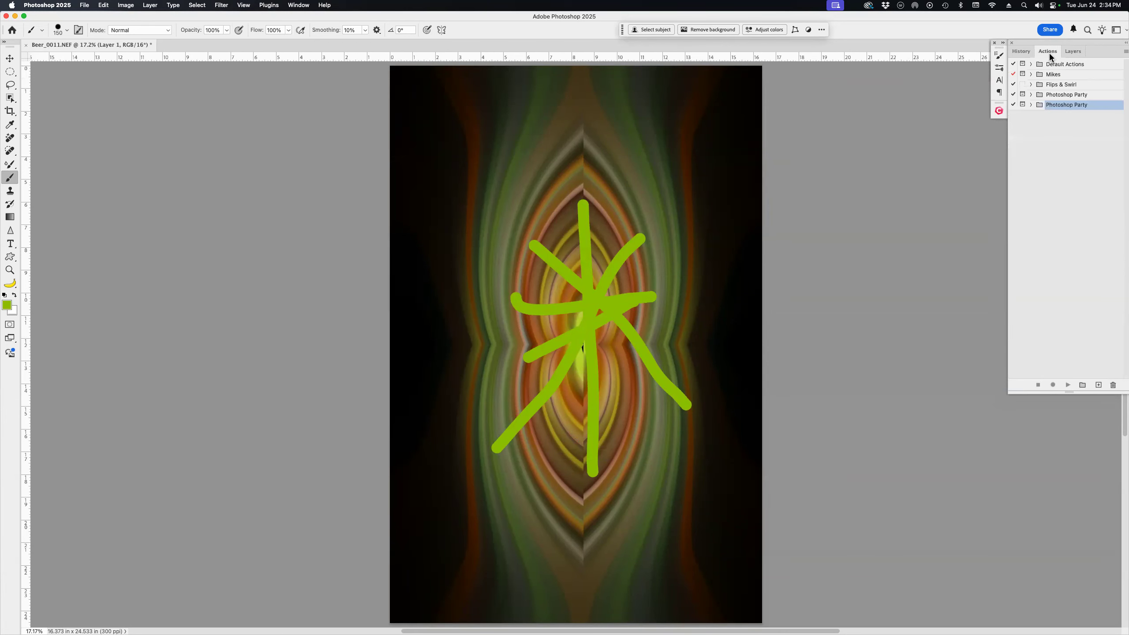
left_click(1031, 105)
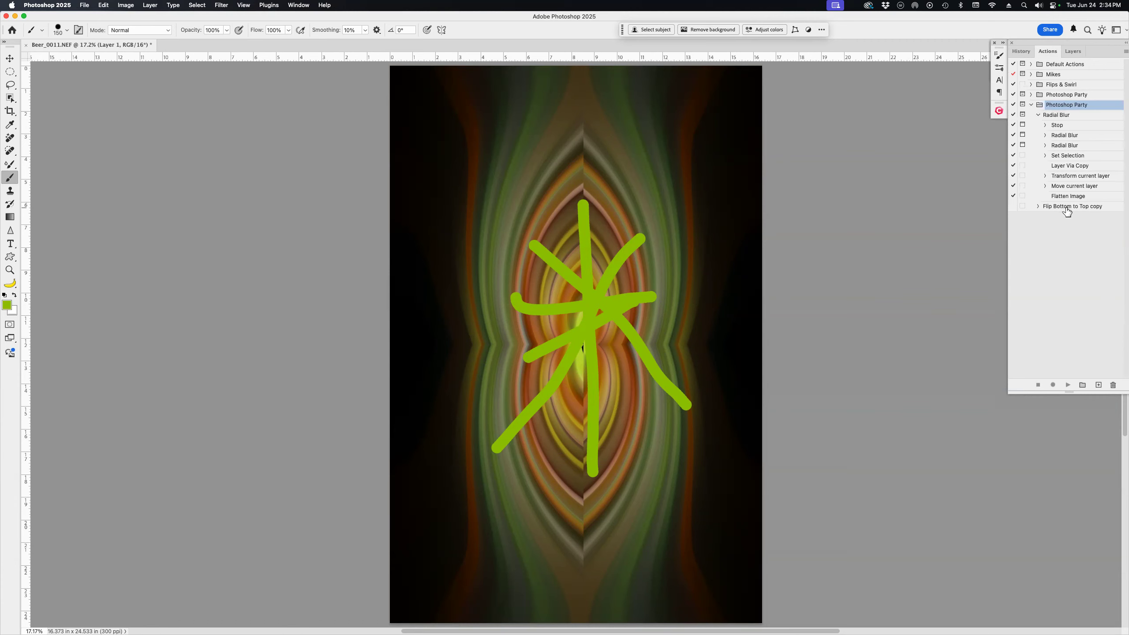
left_click(1085, 119)
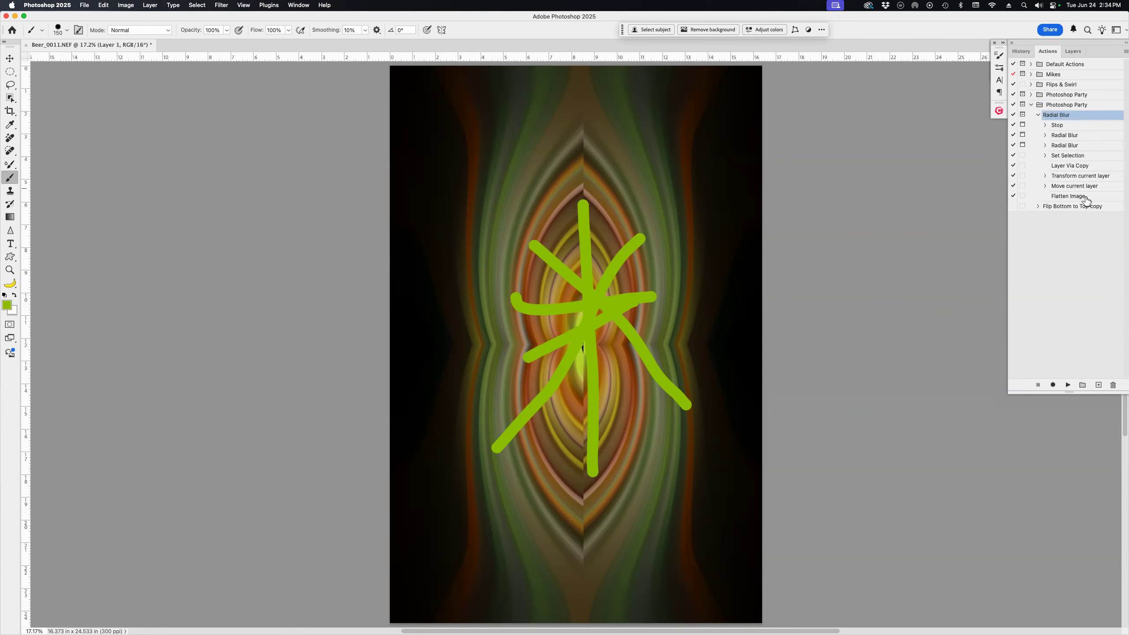
left_click(1068, 384)
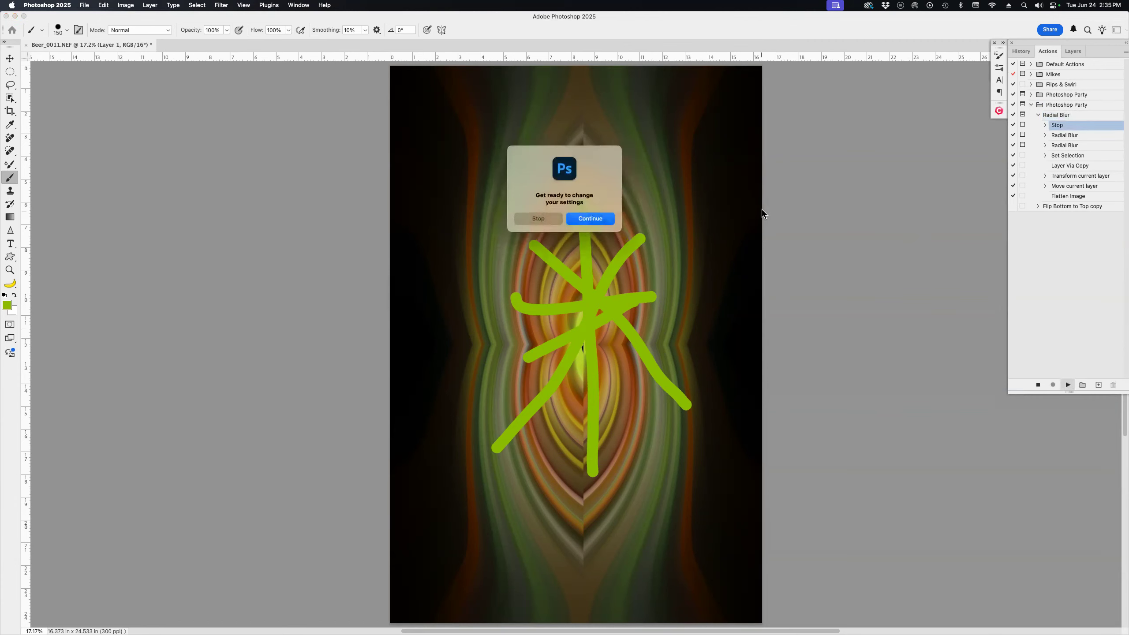
left_click(599, 221)
left_click(605, 199)
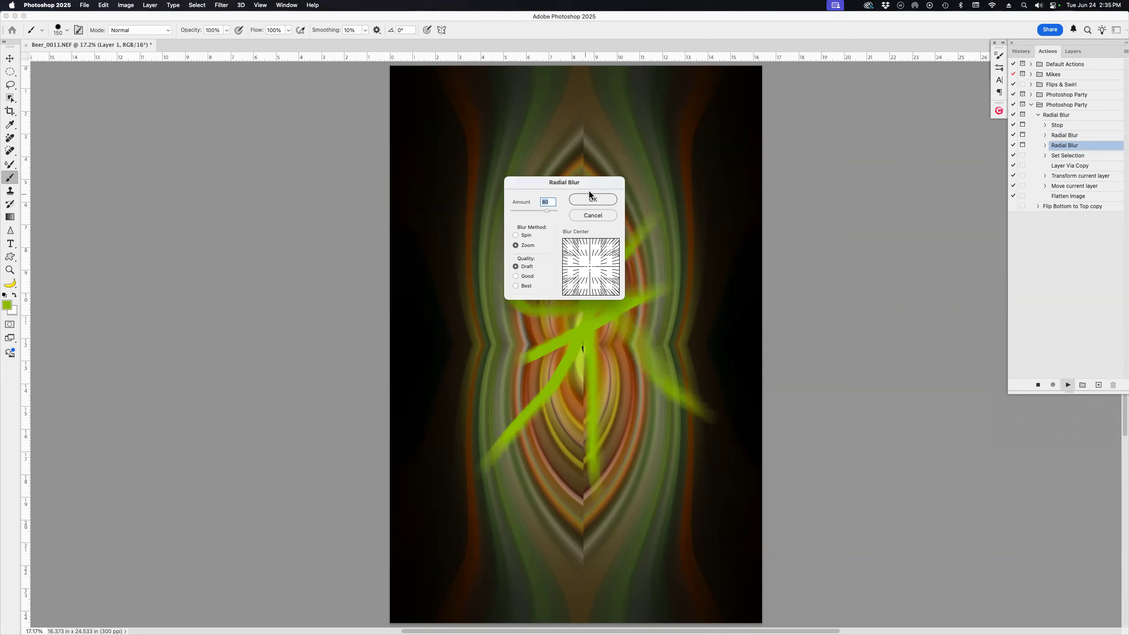
left_click(585, 198)
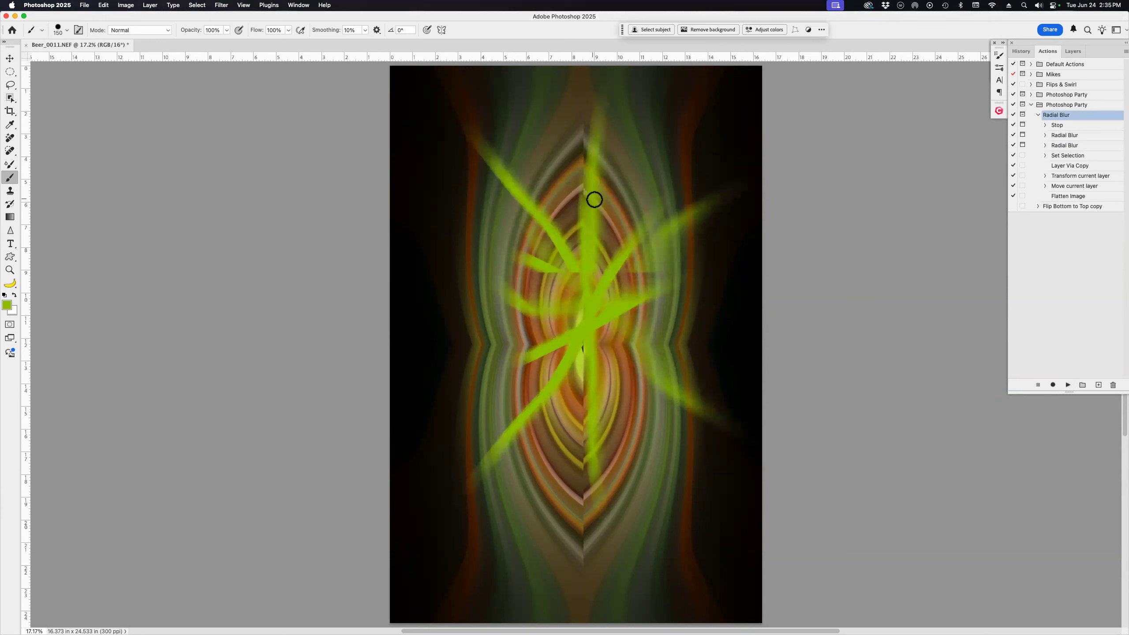
Check the layer stack left by the action and revert the image history to the last brush stroke.
left_click(1072, 52)
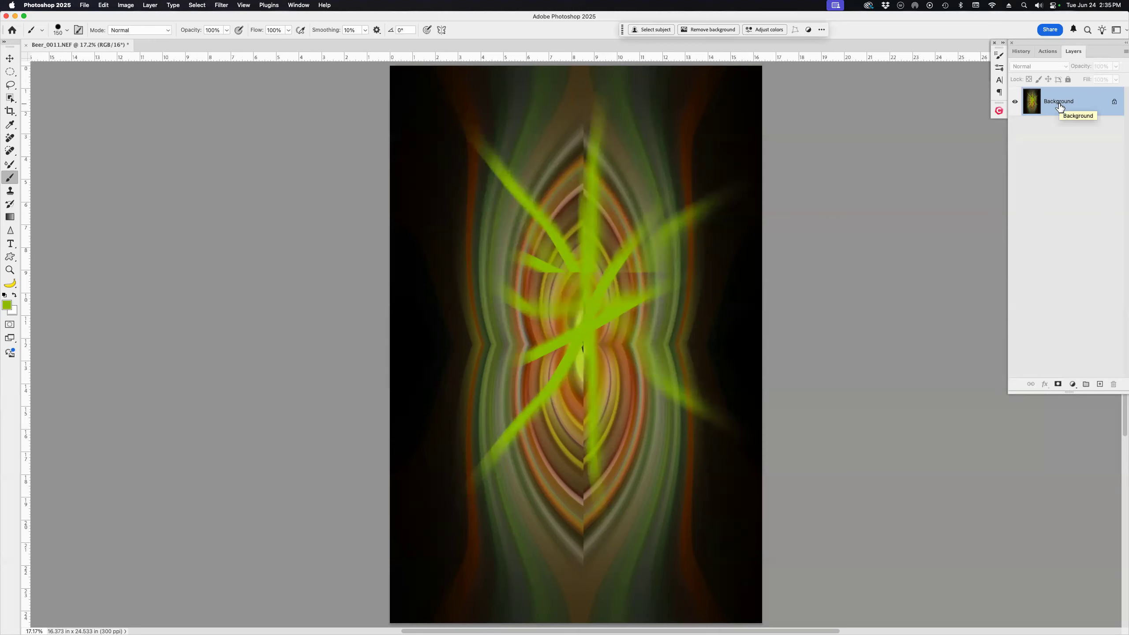
left_click(1049, 53)
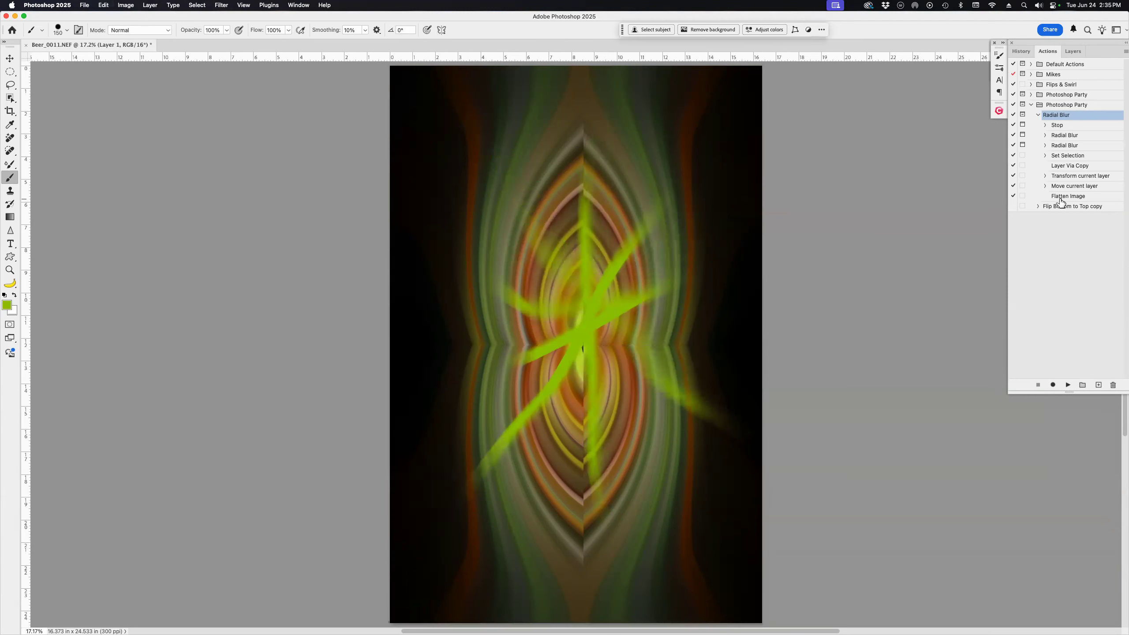
left_click(1053, 106)
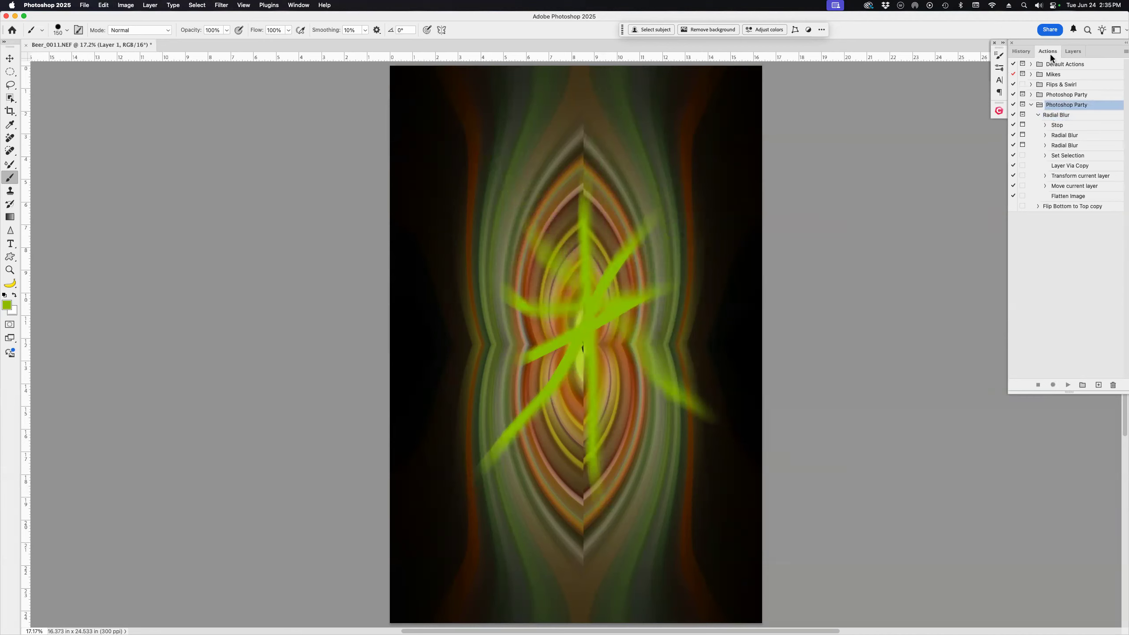
left_click(1024, 52)
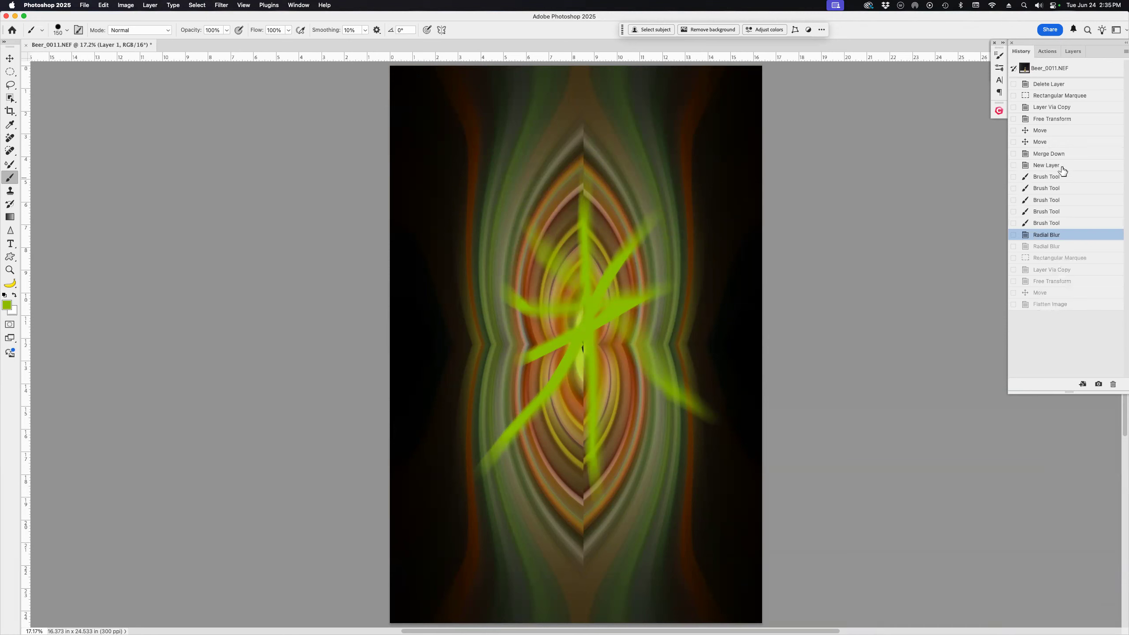
left_click(1056, 224)
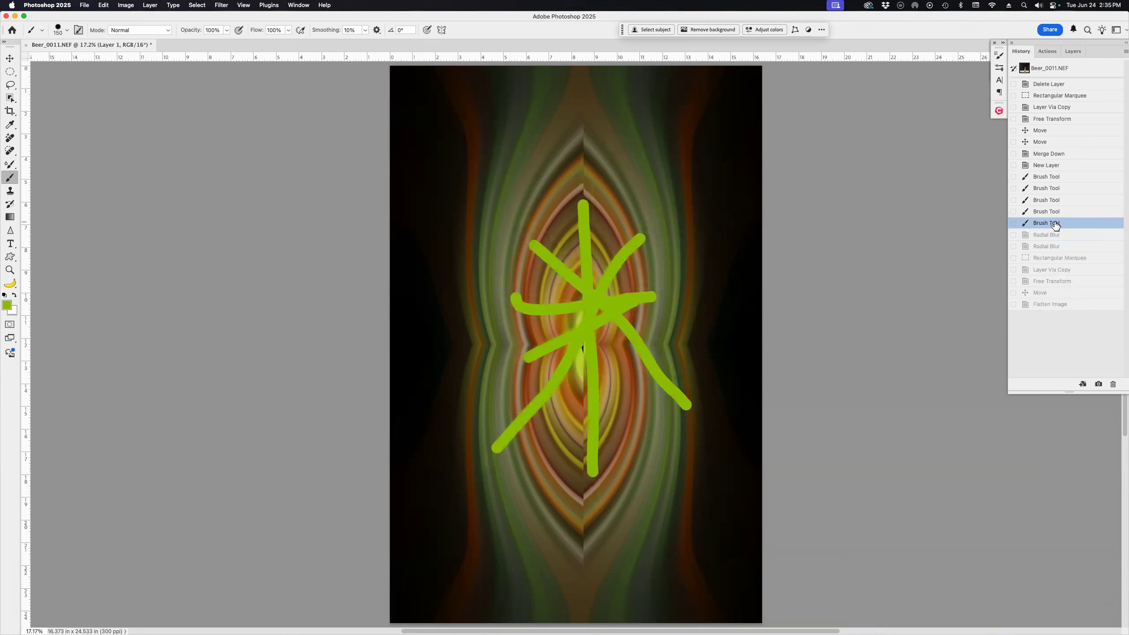
Disable and delete the Set Selection, Layer Via Copy, Transform current layer, Move current layer and Flatten Image steps from the Radial Blur action.
left_click(1050, 51)
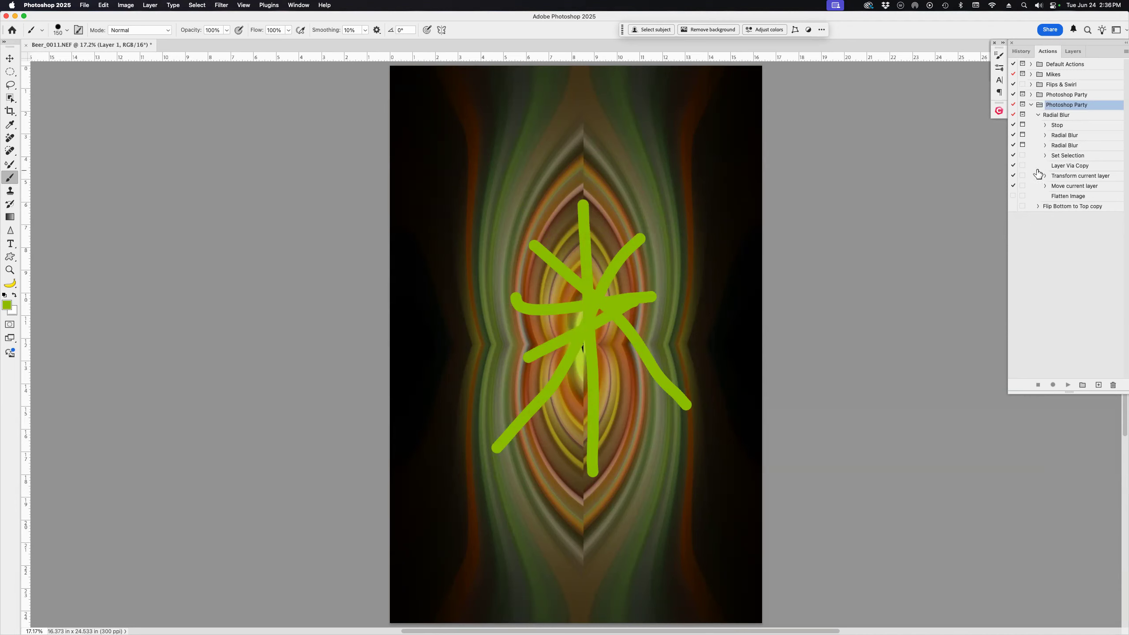
left_click(1013, 165)
left_click(1013, 186)
left_click(1014, 155)
left_click(1014, 176)
left_click(1013, 196)
left_click(1078, 155)
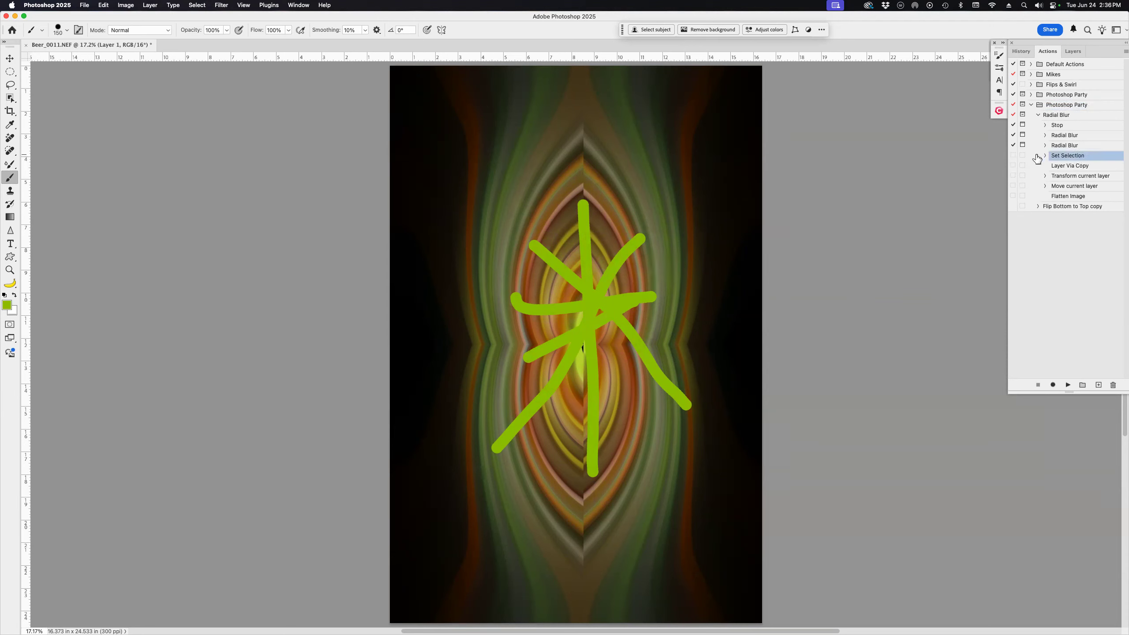
left_click(1078, 196, "shift")
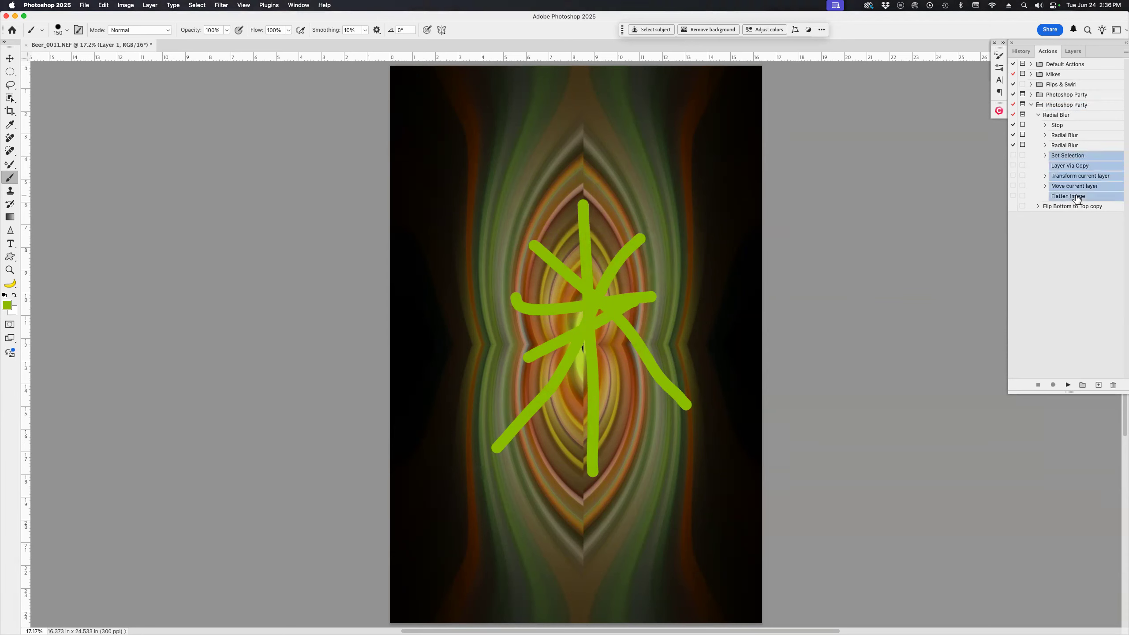
left_click(1113, 385)
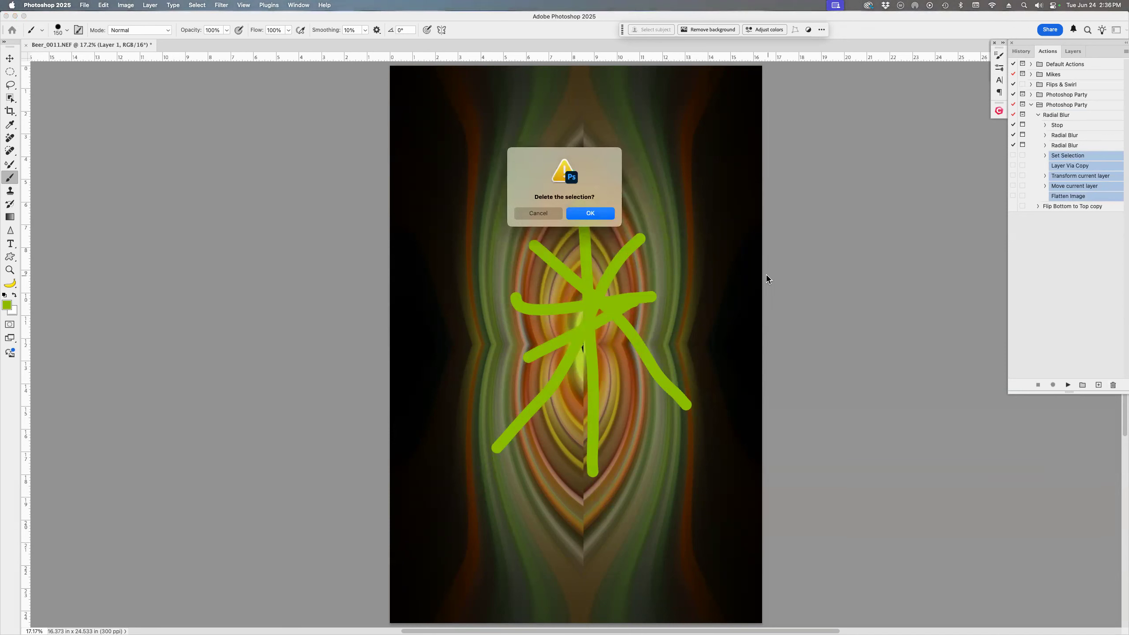
left_click(590, 214)
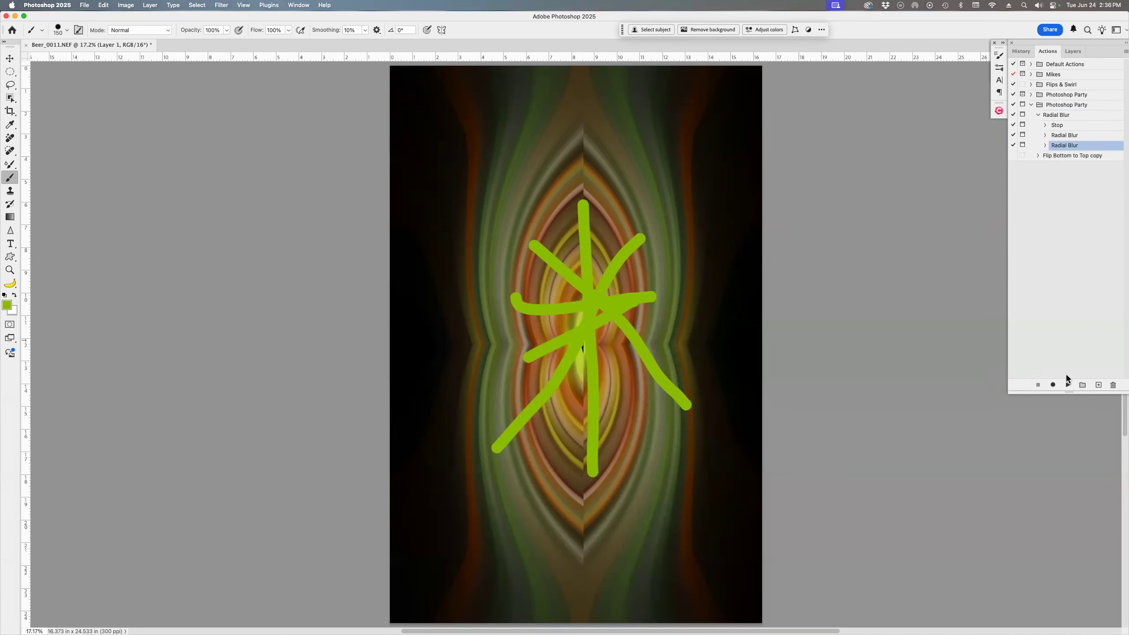
Play the last Radial Blur step and the whole trimmed action on the strokes, using Zoom blur and Draft quality for the final pass.
left_click(1068, 385)
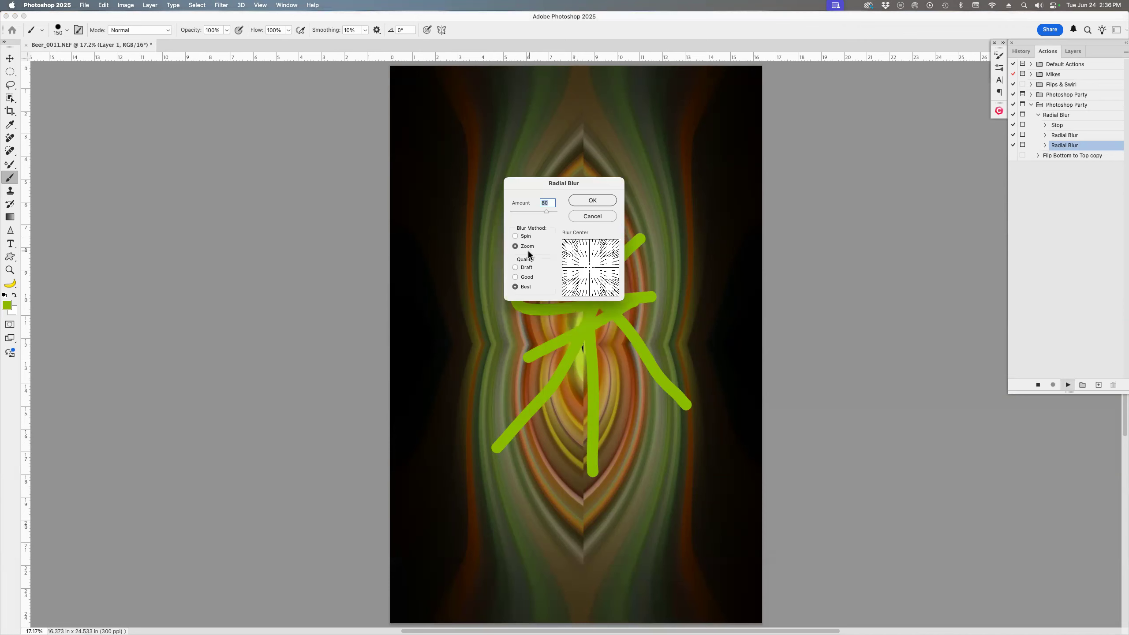
left_click(584, 201)
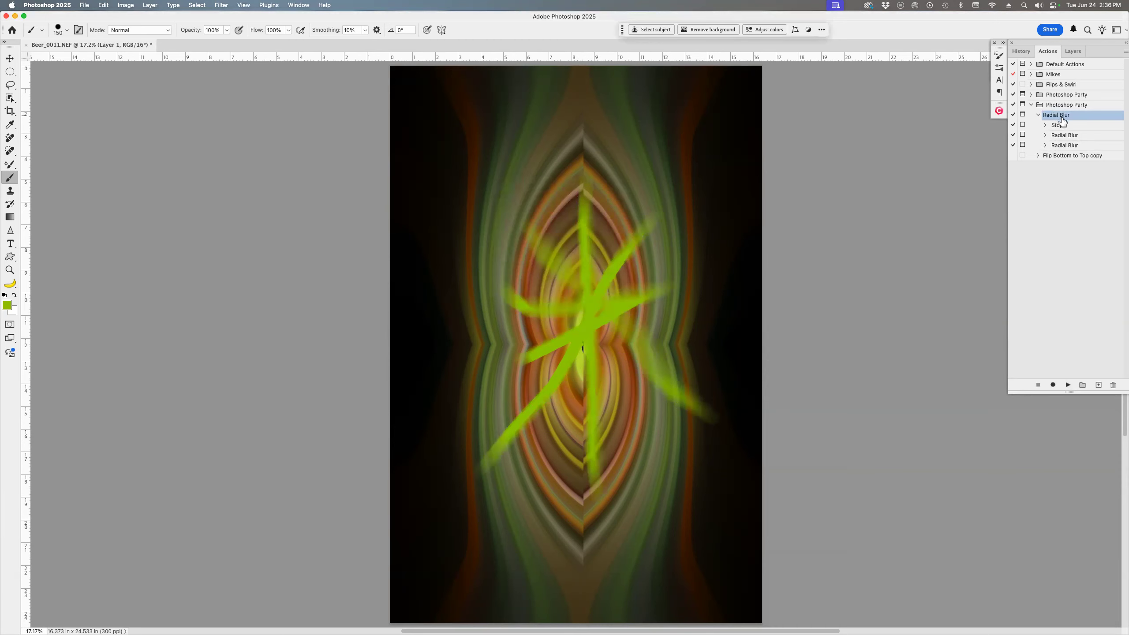
left_click(1068, 383)
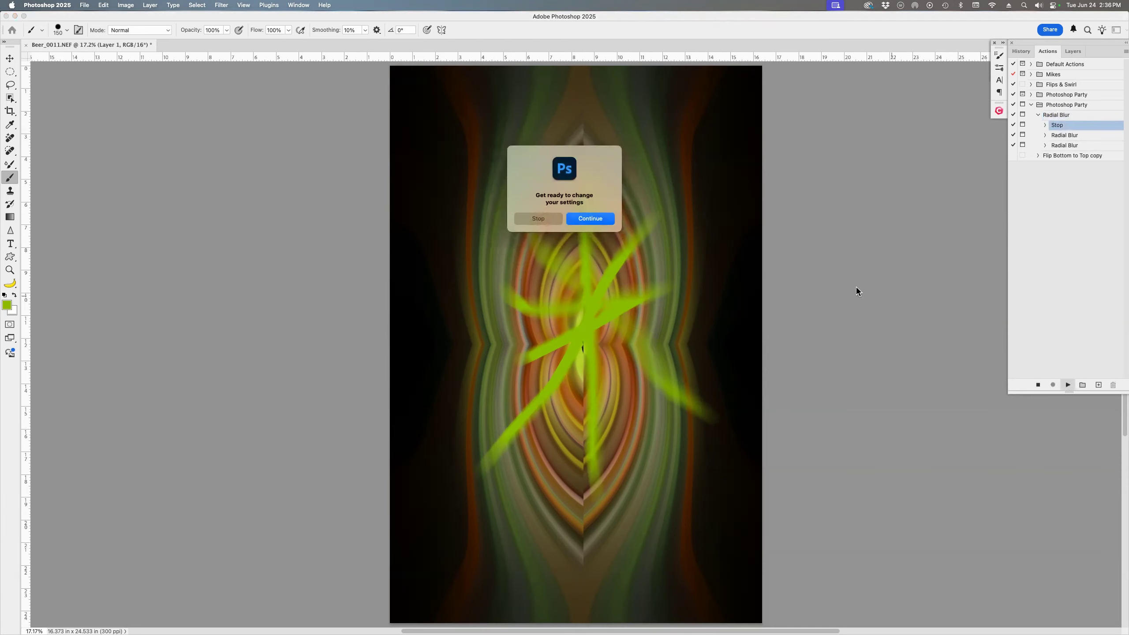
left_click(590, 218)
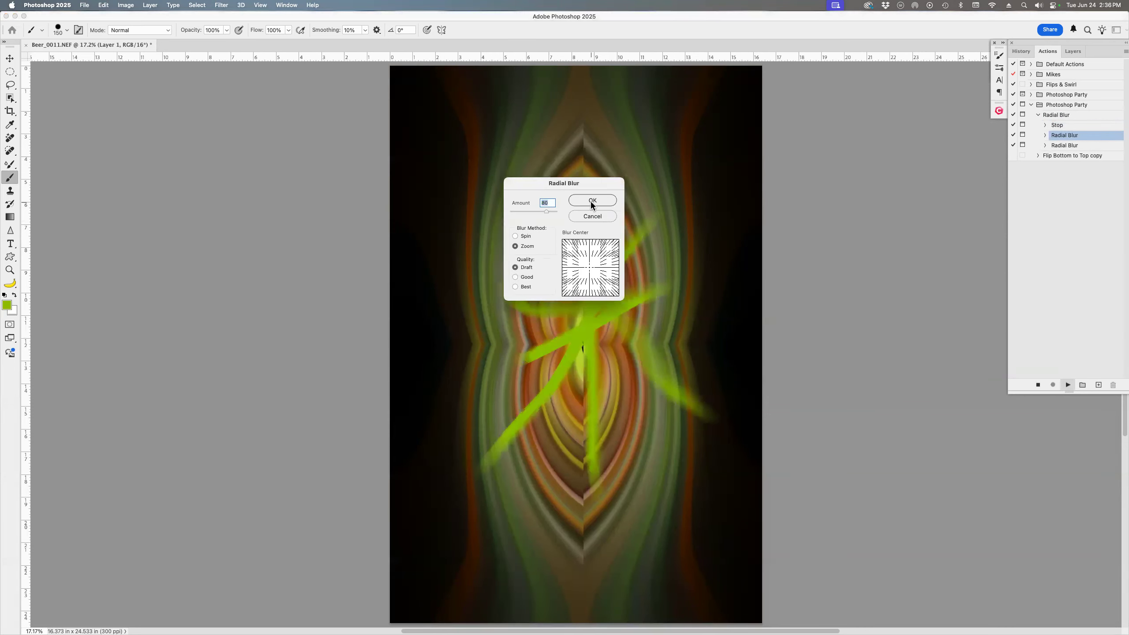
key("Return")
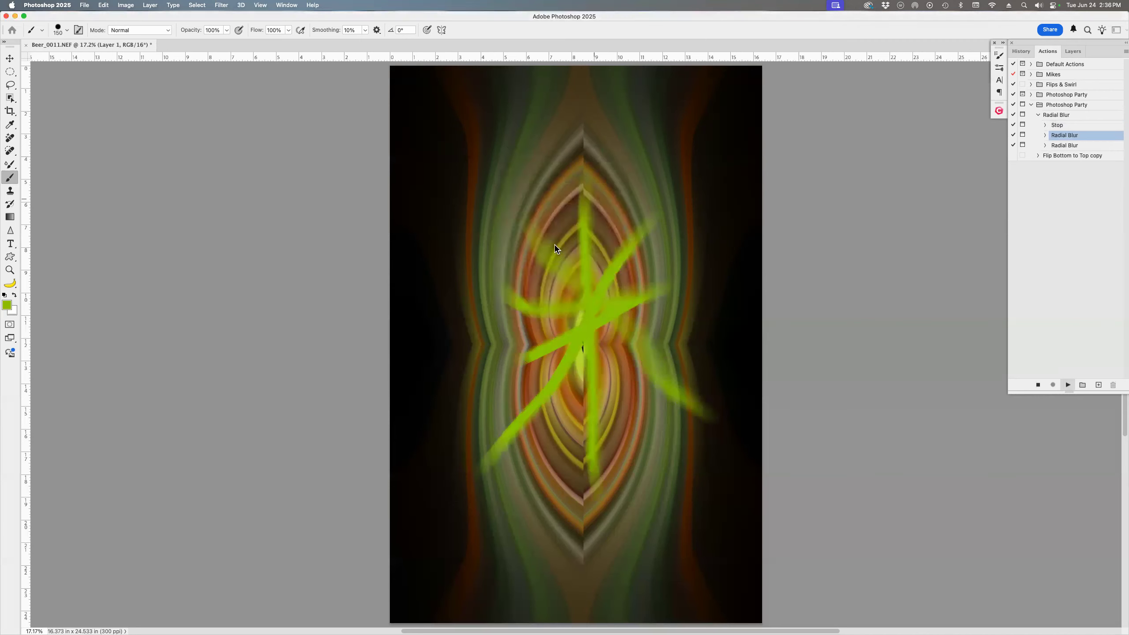
left_click(519, 267)
left_click(595, 202)
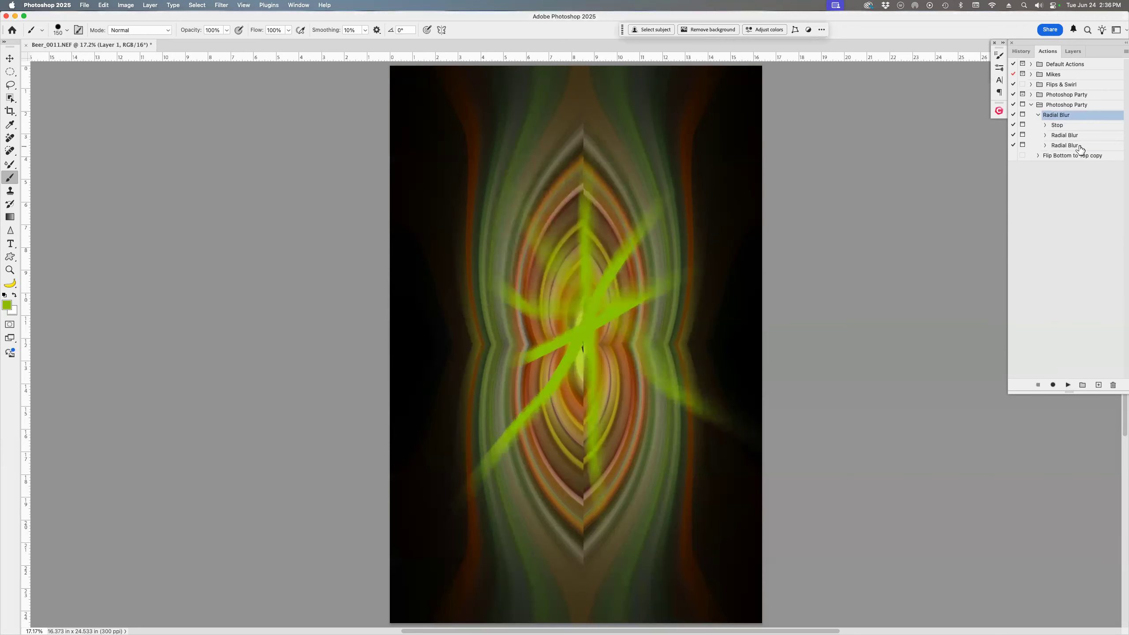
Delete the duplicate Radial Blur step from the Radial Blur action and select its Stop step.
left_click(1072, 136)
left_click(1045, 136)
left_click_drag(1077, 143, 1113, 384)
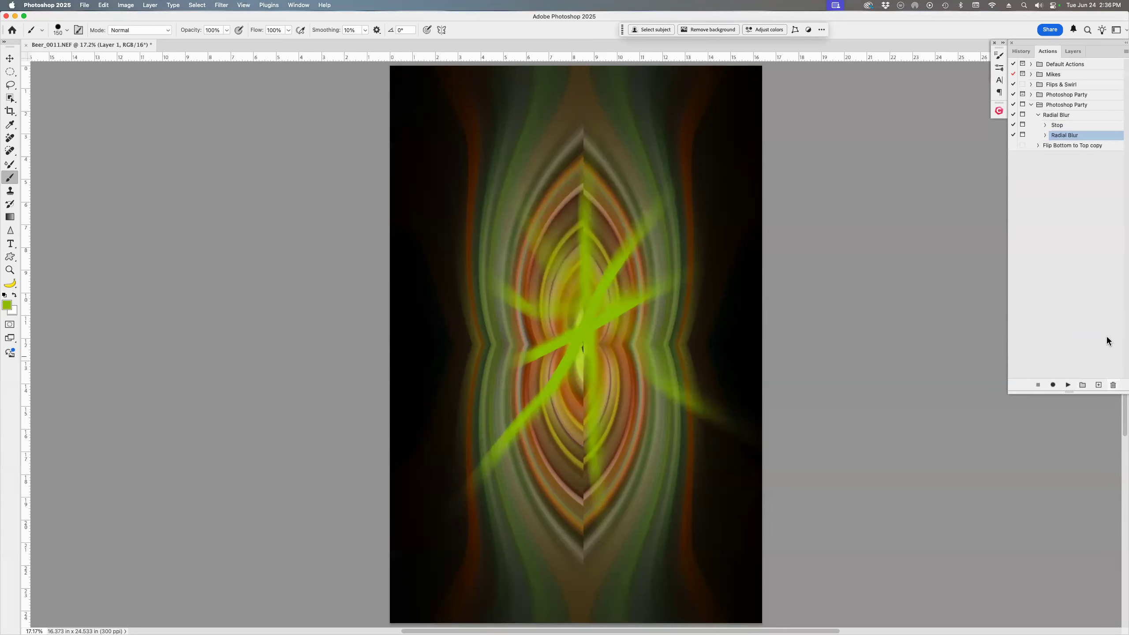
left_click(1074, 125)
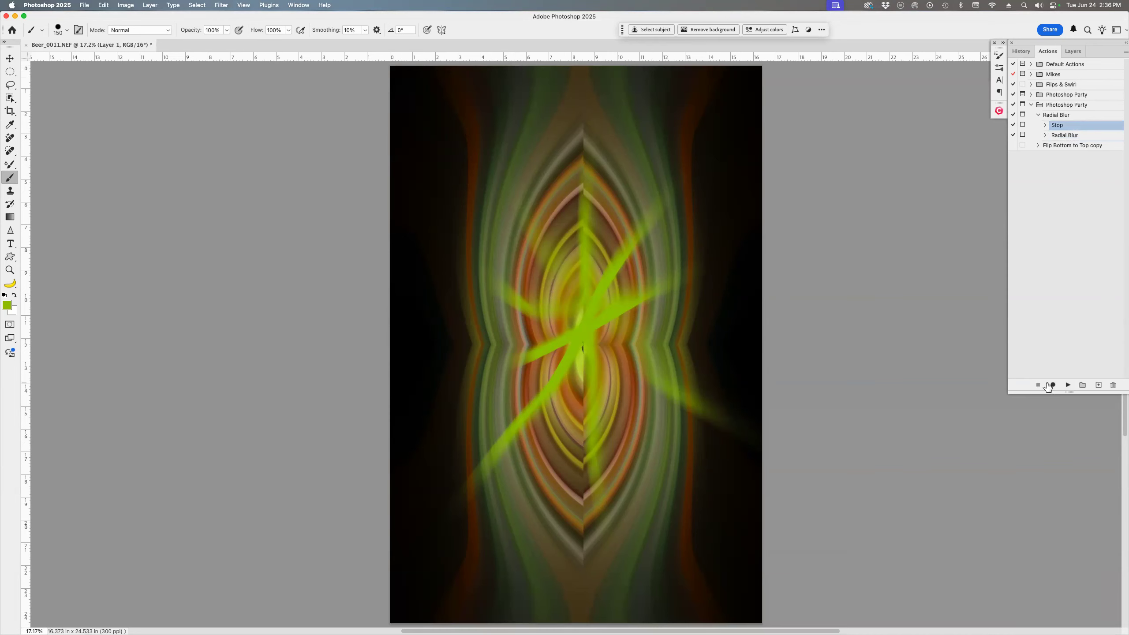
Record a Radial Blur step after the Stop step of the Radial Blur action, with amount 100, Zoom method and Draft quality.
left_click(1052, 385)
left_click(221, 4)
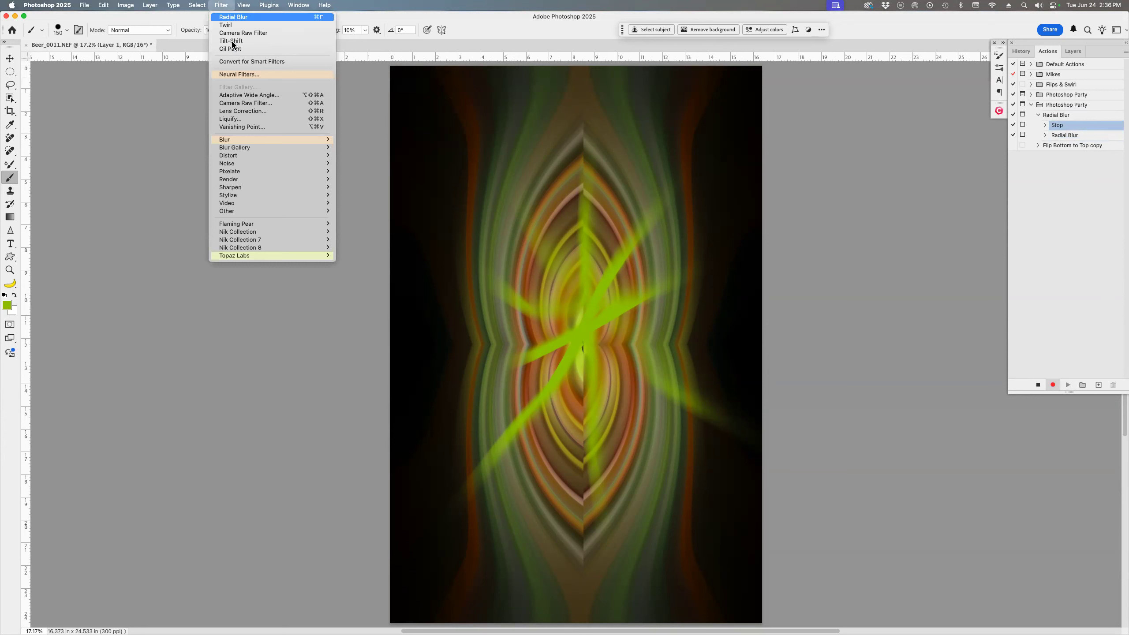
mouse_move(255, 140)
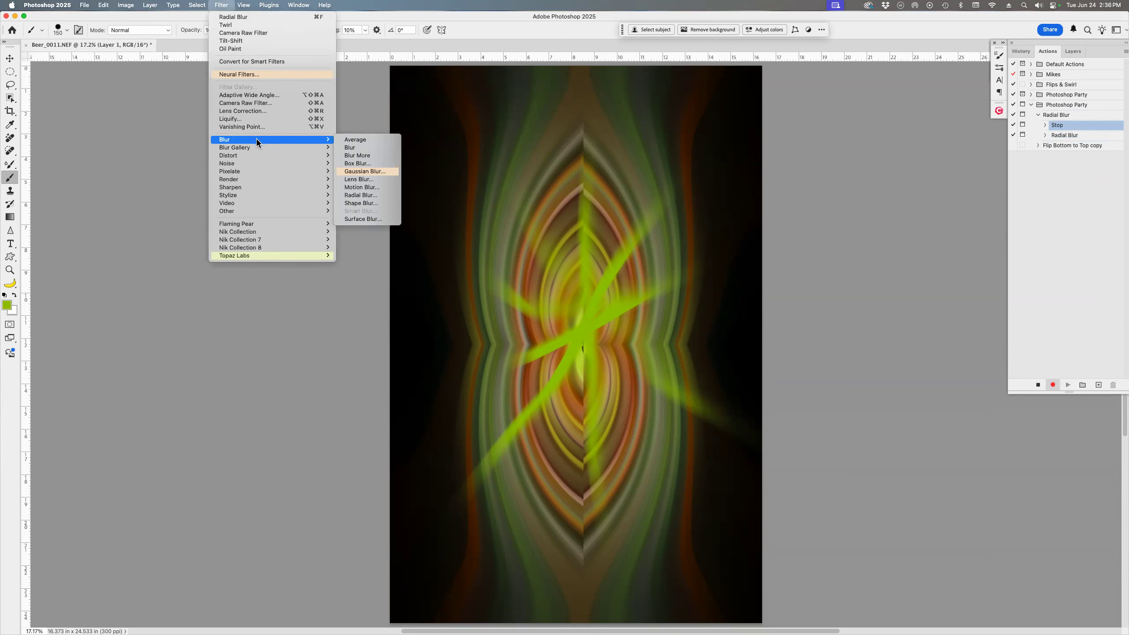
left_click(374, 195)
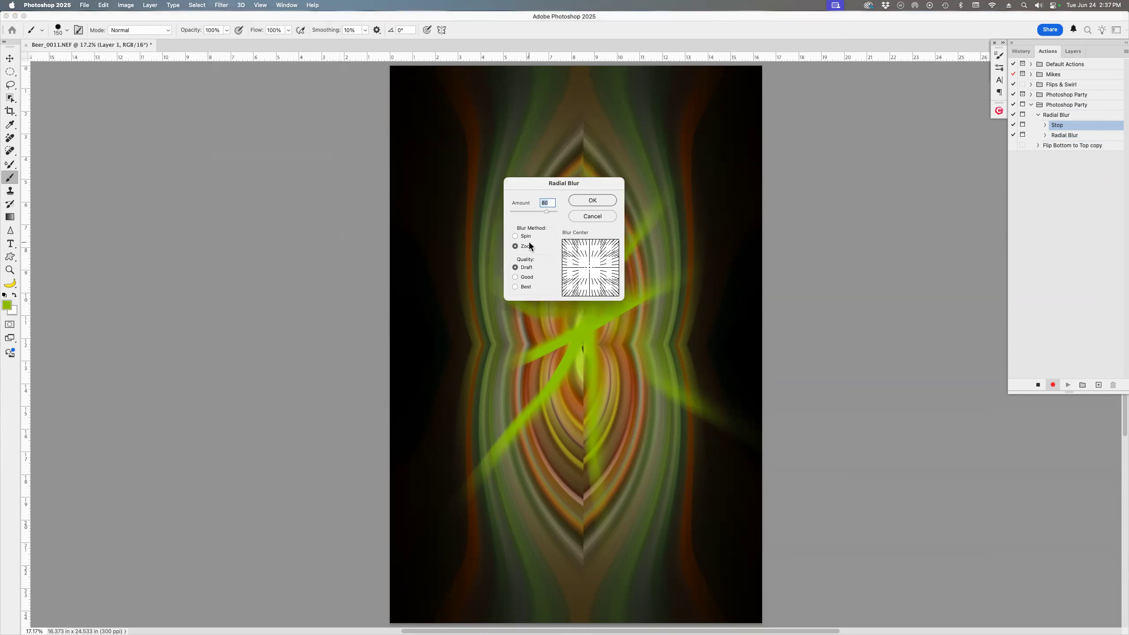
left_click_drag(552, 213, 557, 212)
left_click(583, 201)
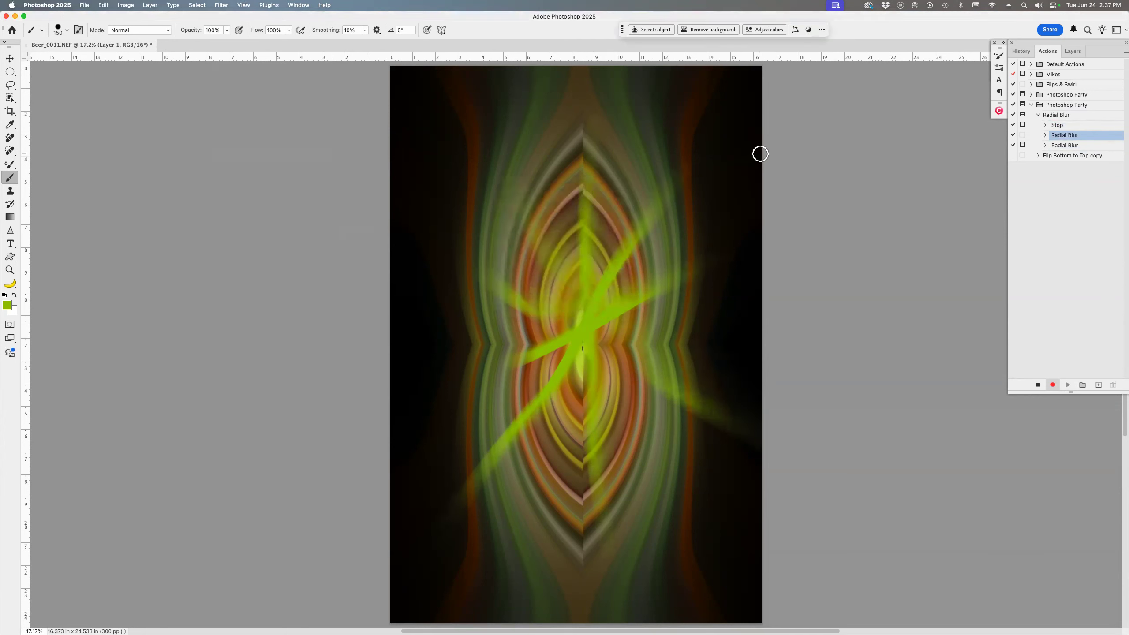
left_click(1038, 385)
Check the settings of the older, last Radial Blur step and delete it from the action, undoing the accidental layer deletion.
left_click(1047, 147)
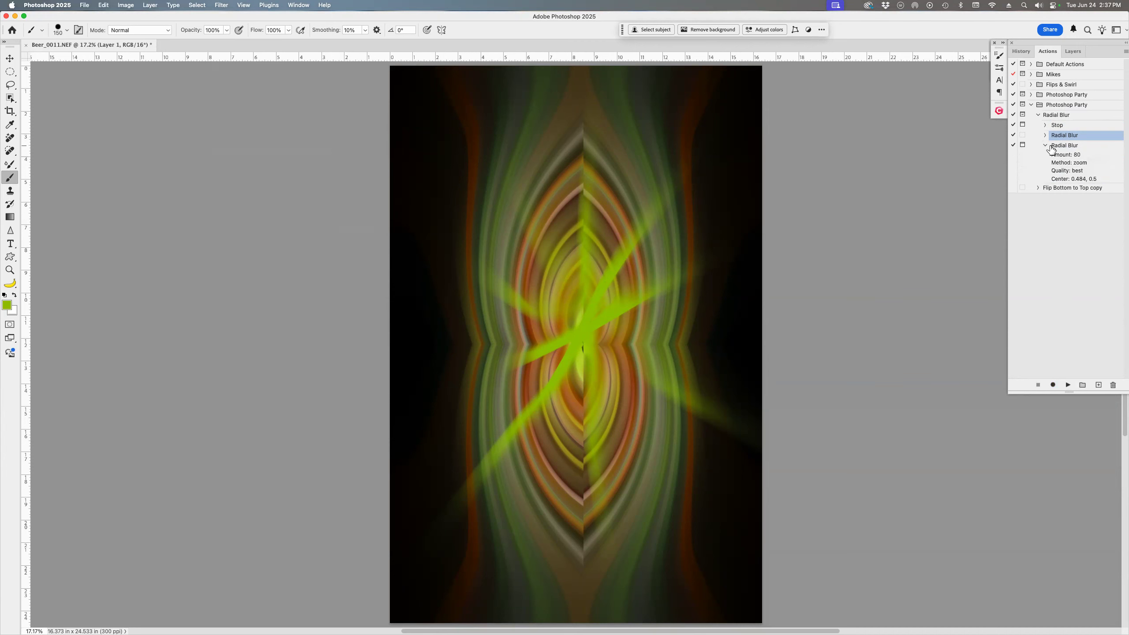
left_click(1056, 149)
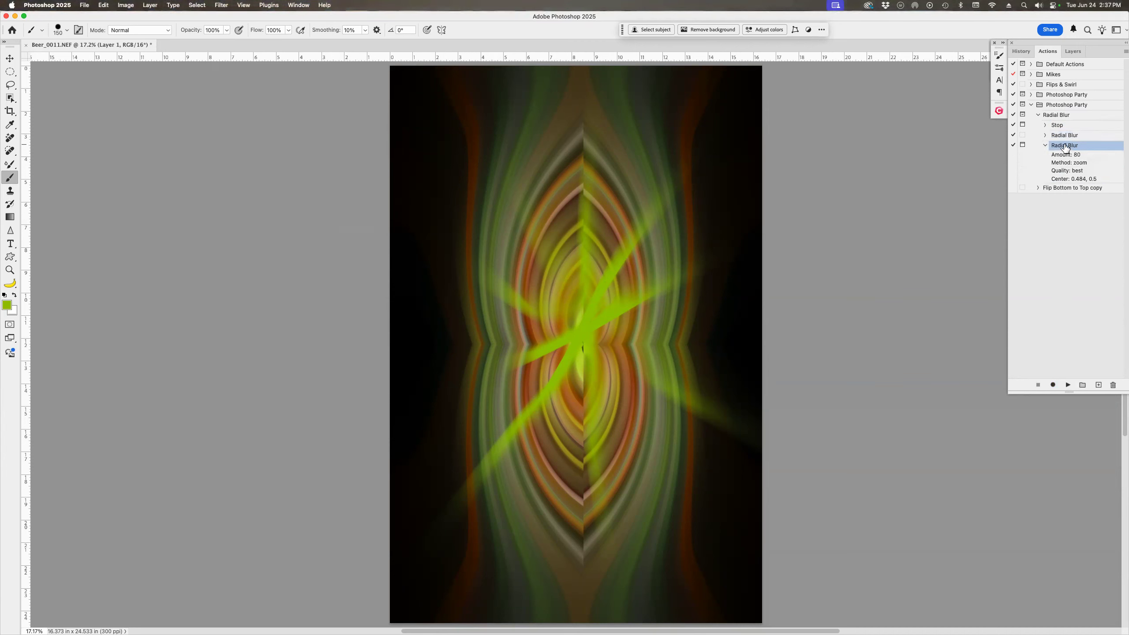
key("Delete")
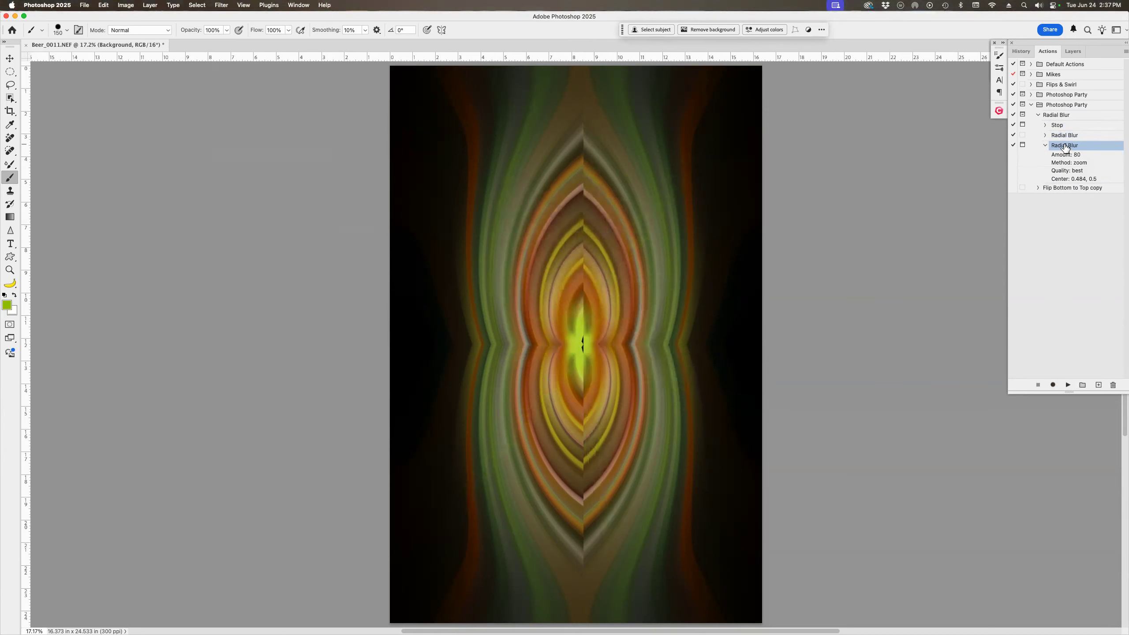
key("super+z")
left_click_drag(1065, 147, 1113, 385)
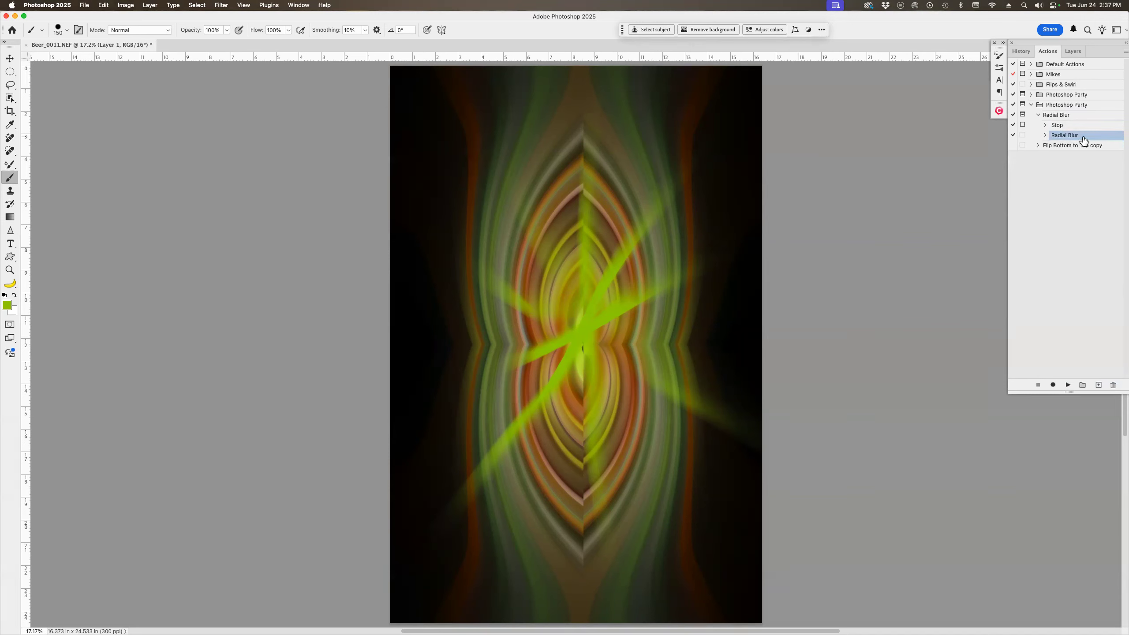
Record a second Radial Blur step at the end of the Radial Blur action, with amount 100, Zoom method and Draft quality.
left_click_drag(1083, 140, 1085, 145)
left_click(1052, 385)
left_click(223, 6)
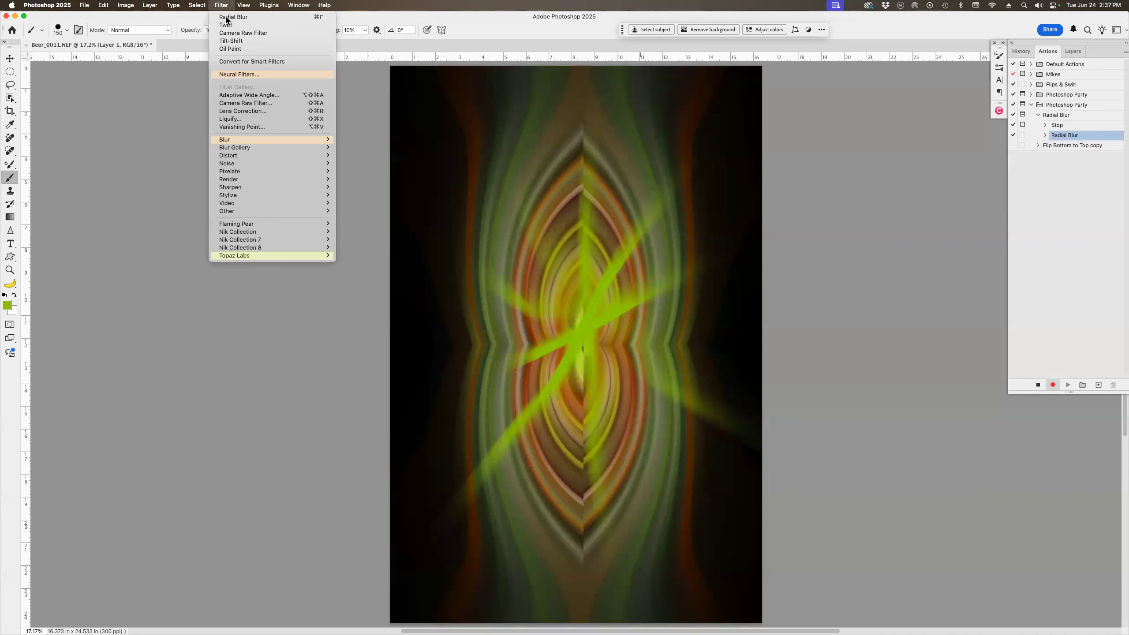
mouse_move(246, 141)
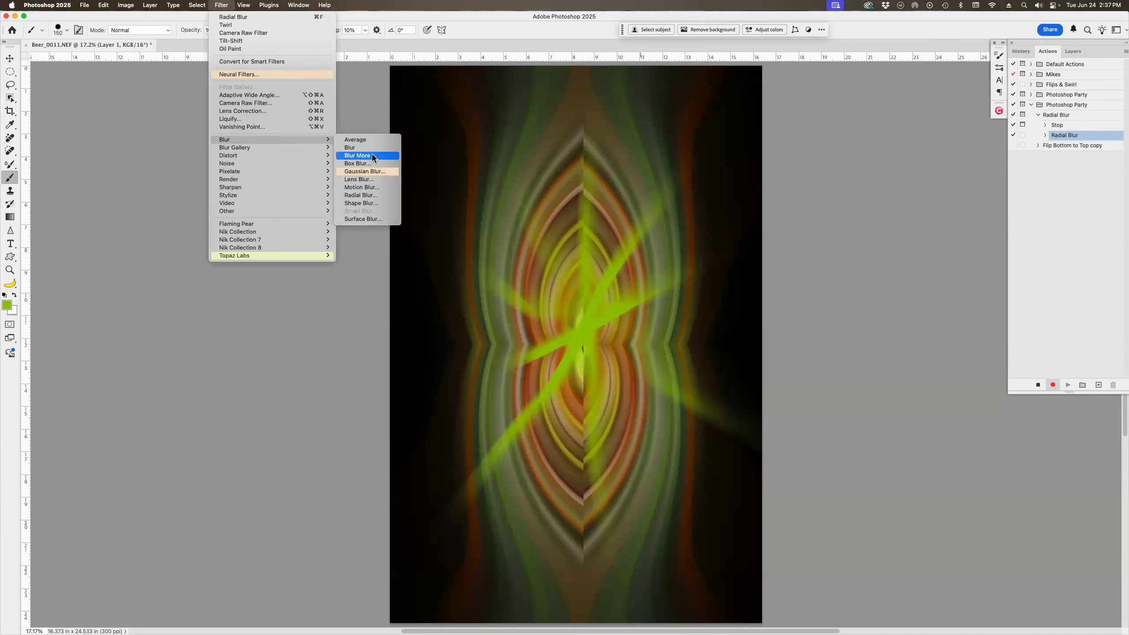
left_click(372, 197)
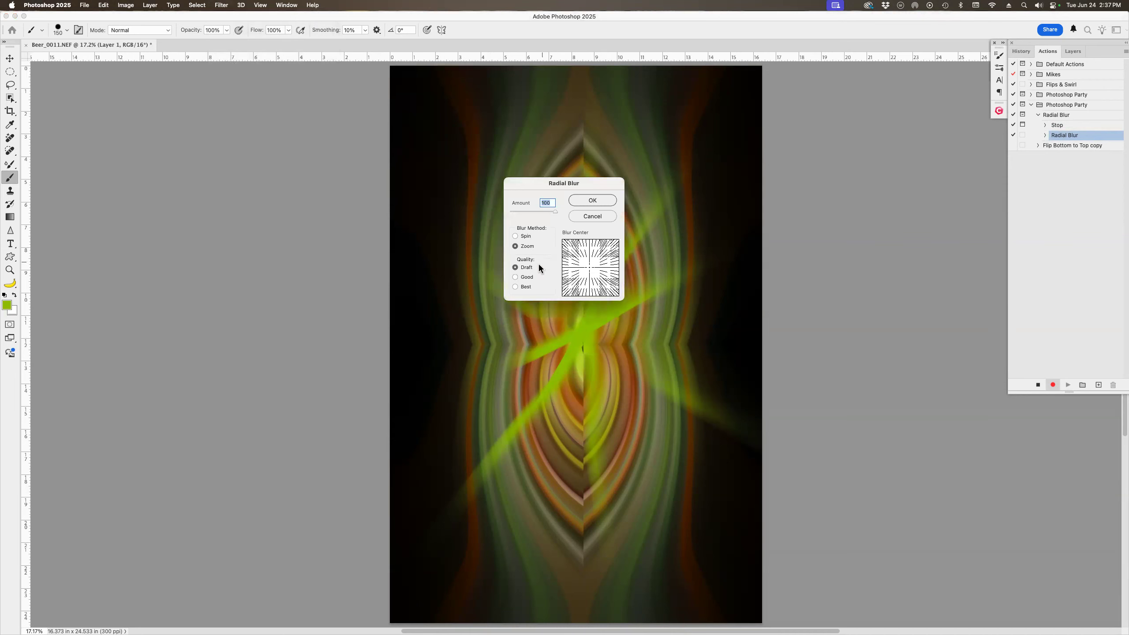
left_click(585, 197)
left_click(1037, 385)
Play the whole Radial Blur action on the strokes, and play it again from its Stop step, continuing past the stop message.
left_click(1063, 116)
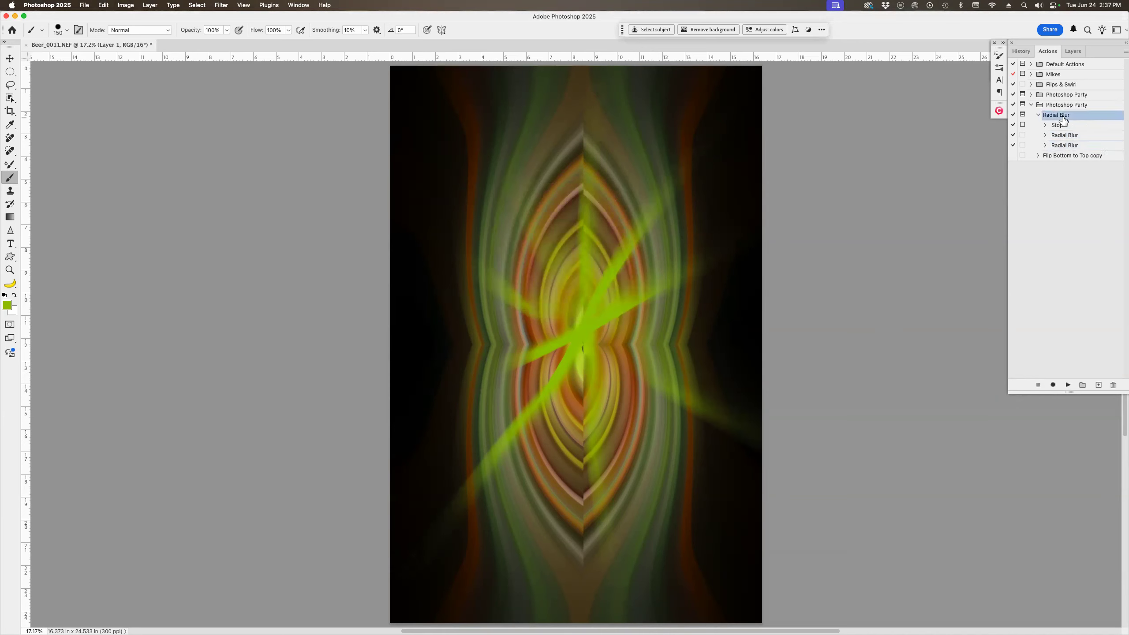
left_click(1068, 385)
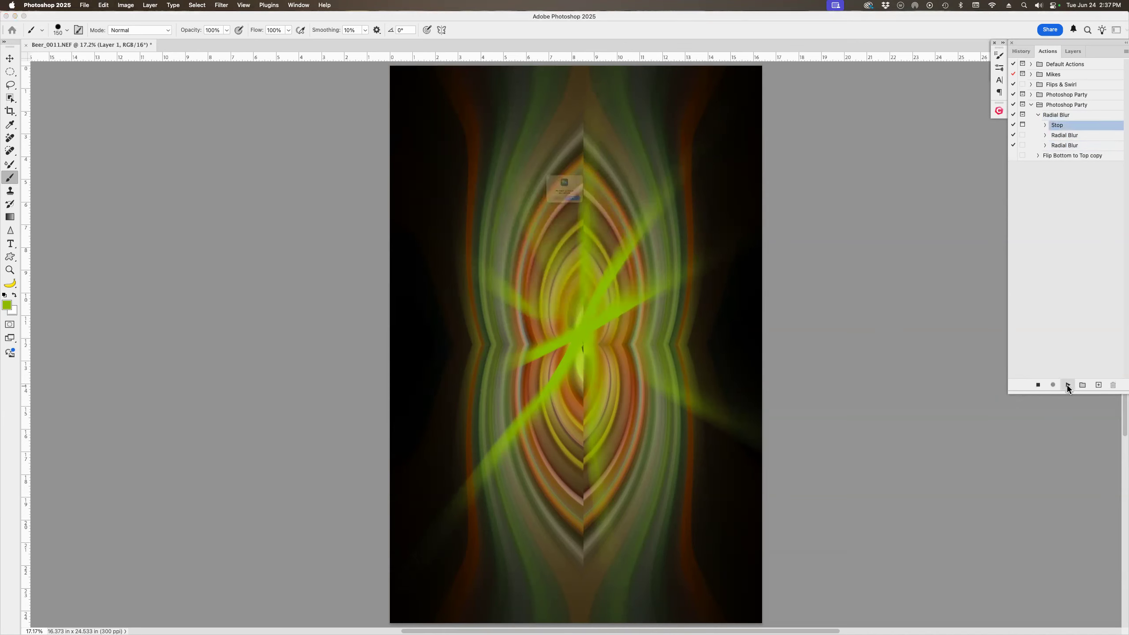
left_click(607, 218)
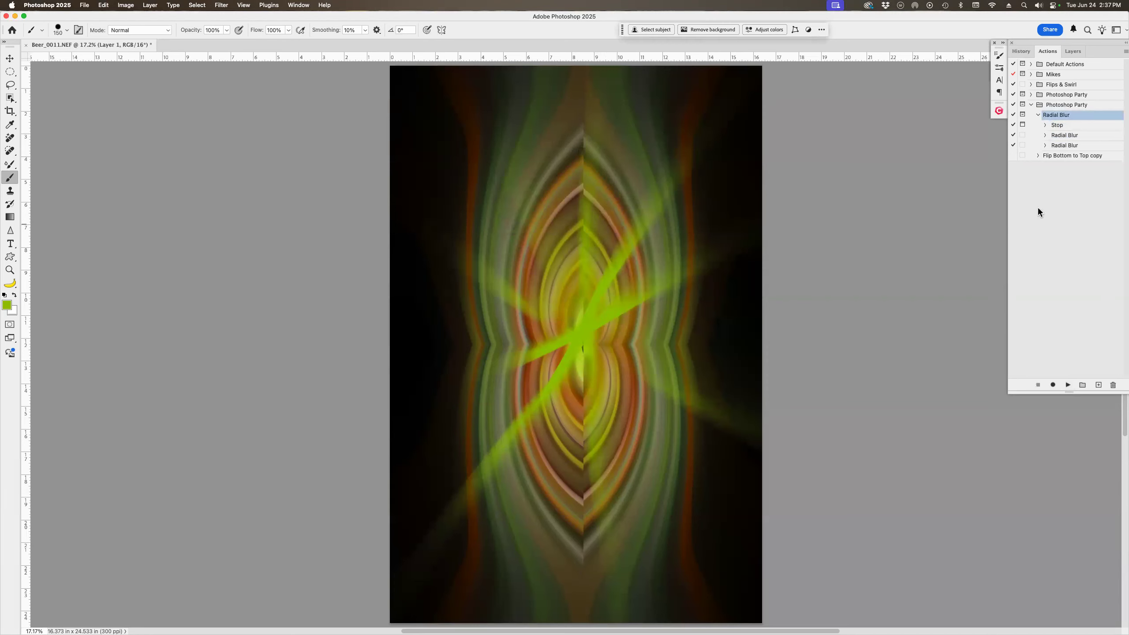
left_click(1064, 125)
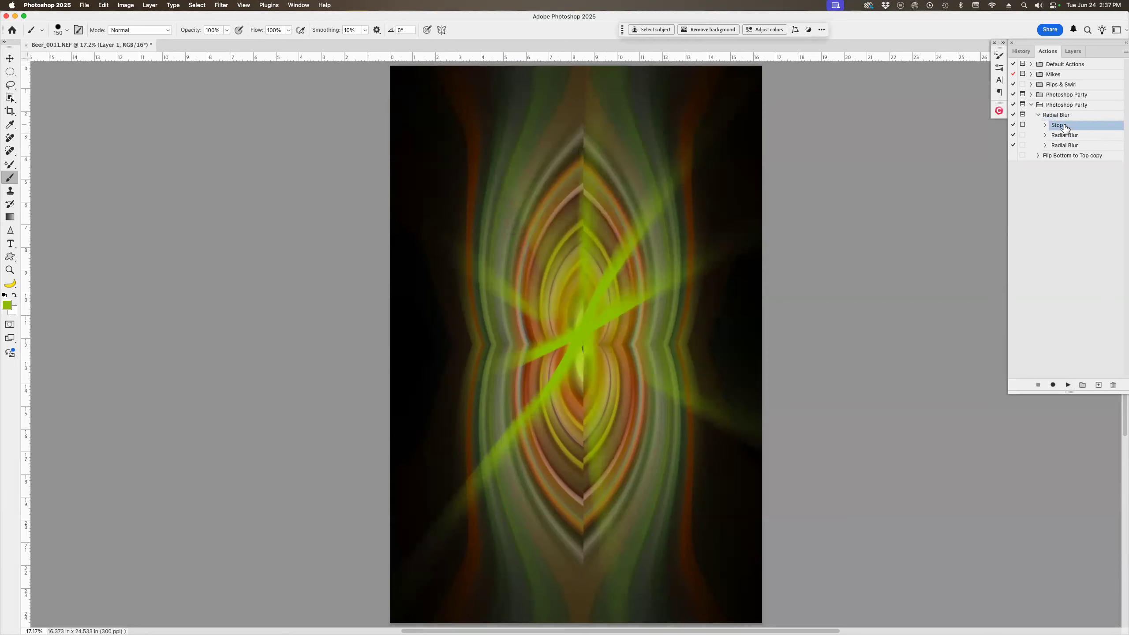
left_click(1067, 385)
left_click(581, 218)
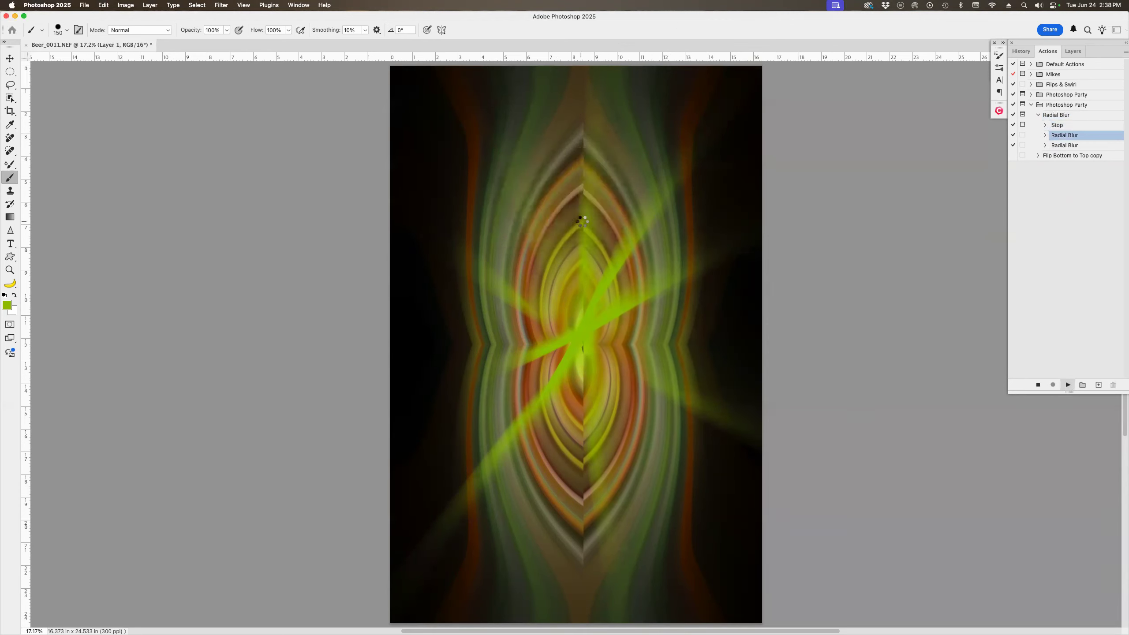
Expand the first Radial Blur step, turn on the settings dialog for both Radial Blur steps, and open the layer stack.
left_click(1043, 136)
left_click(1022, 136)
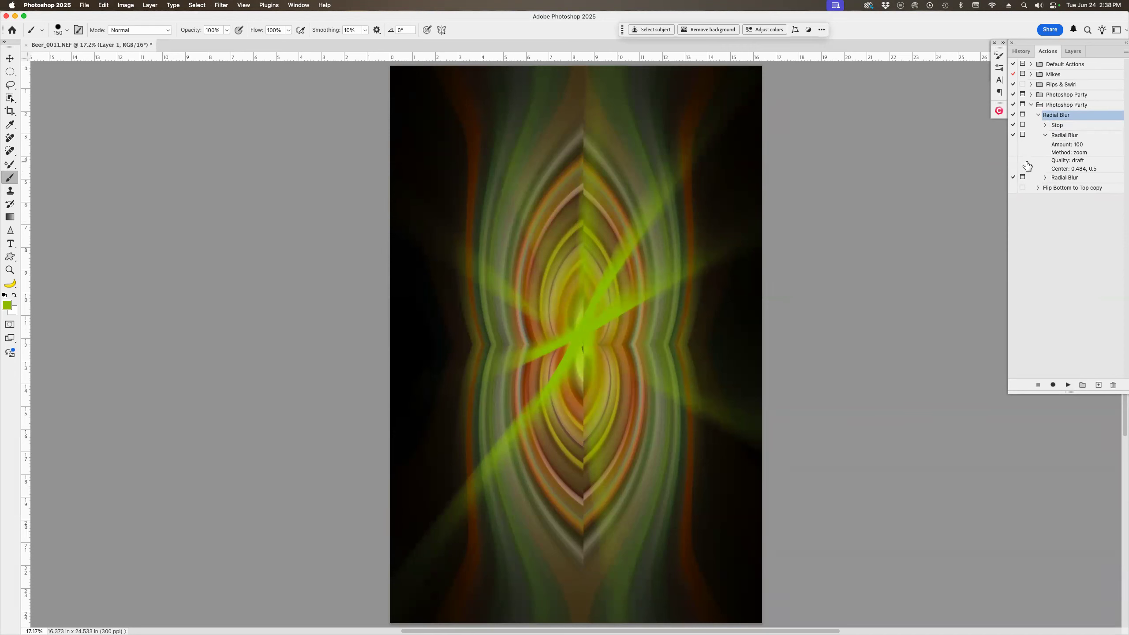
left_click(1074, 51)
left_click(1017, 102)
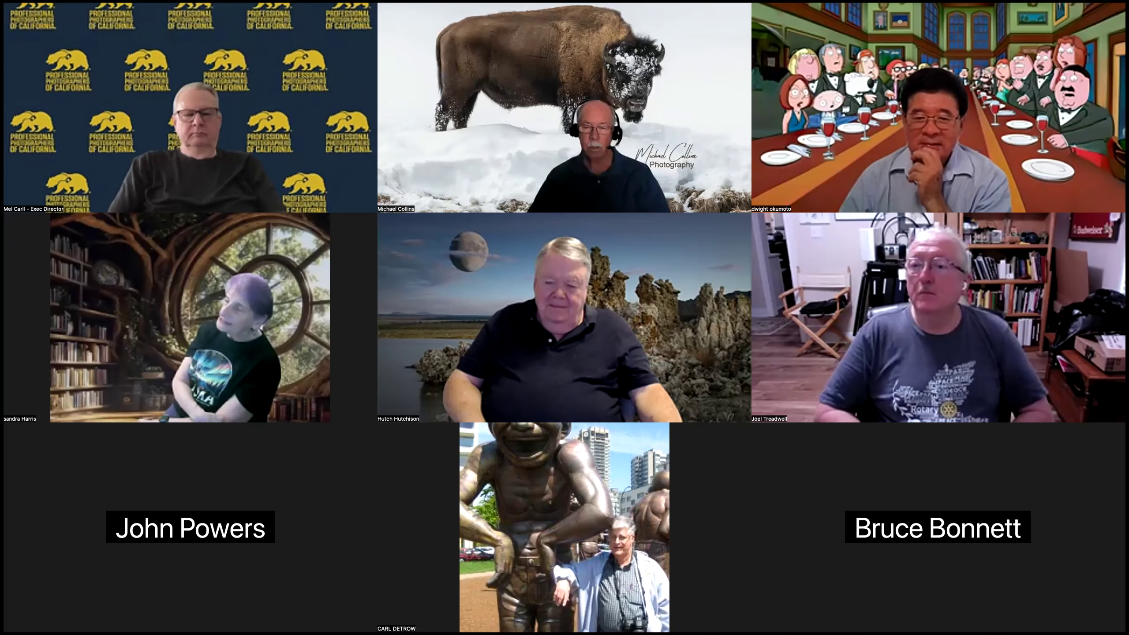
left_click(633, 617)
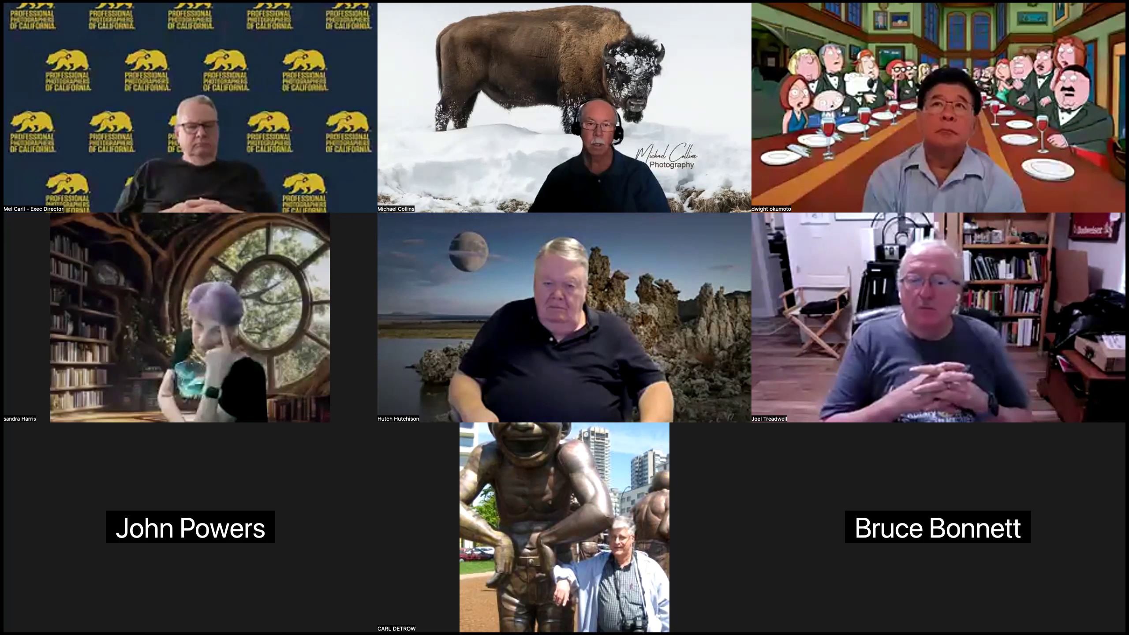